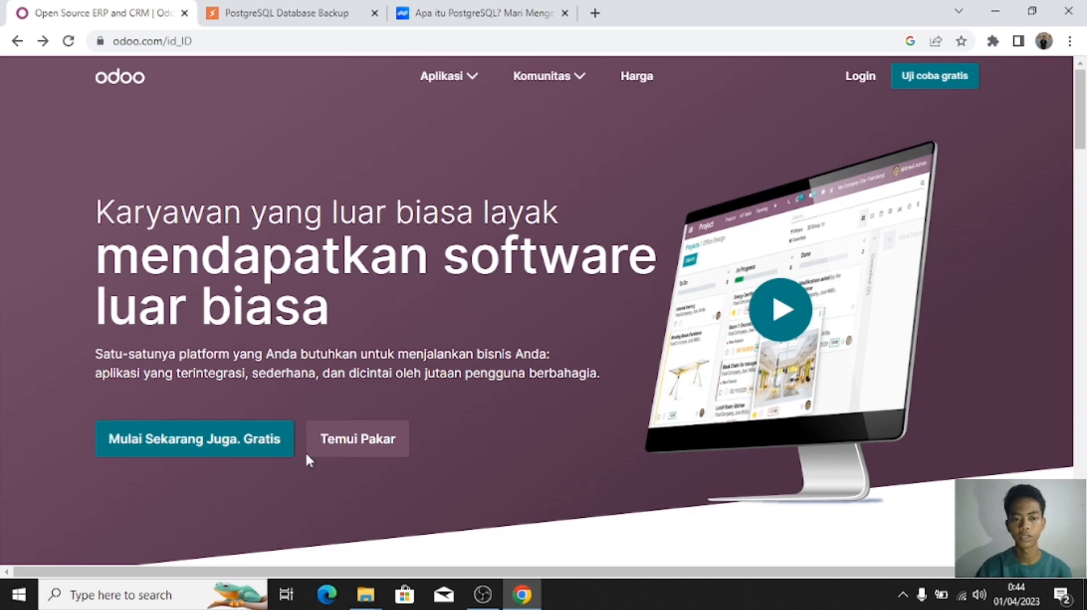
# Step: Scroll to the odoo.com footer and open the Download page under Open Source
pyautogui.scroll(-10, 445, 318)
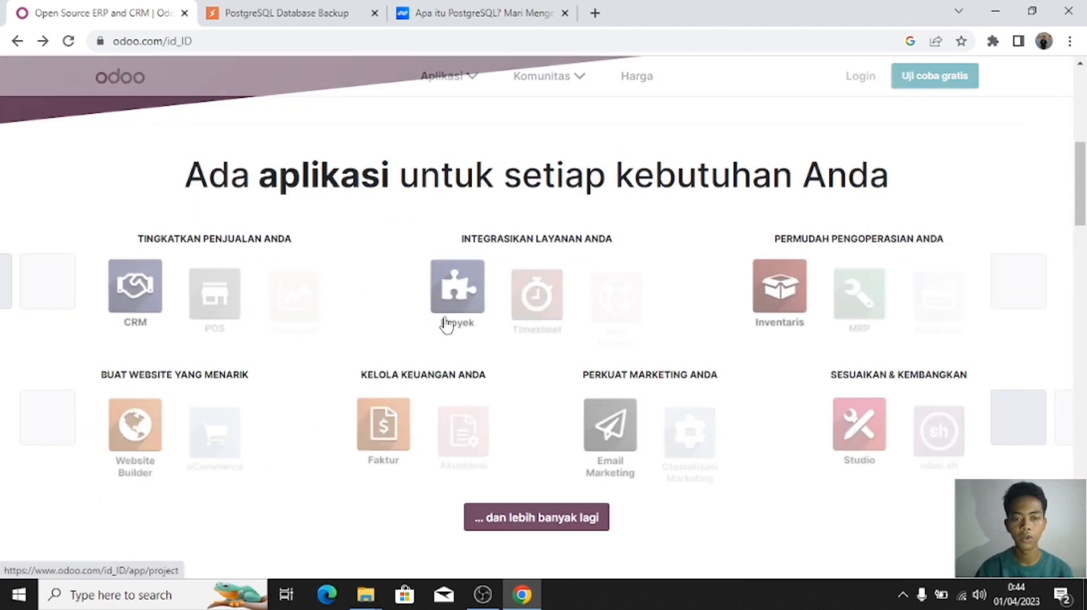
pyautogui.scroll(-15, 445, 320)
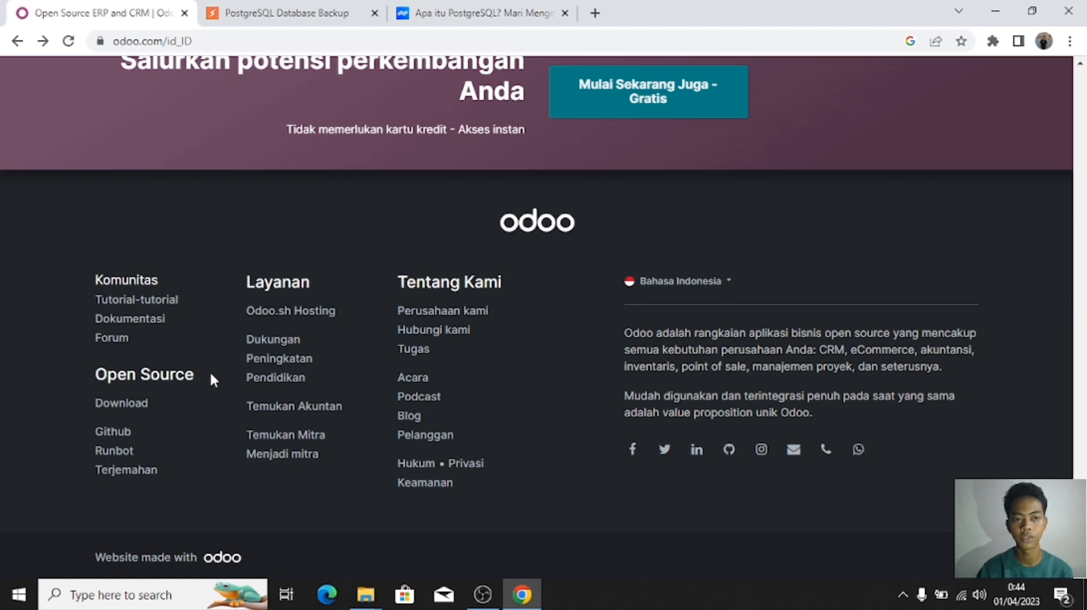
pyautogui.click(125, 404)
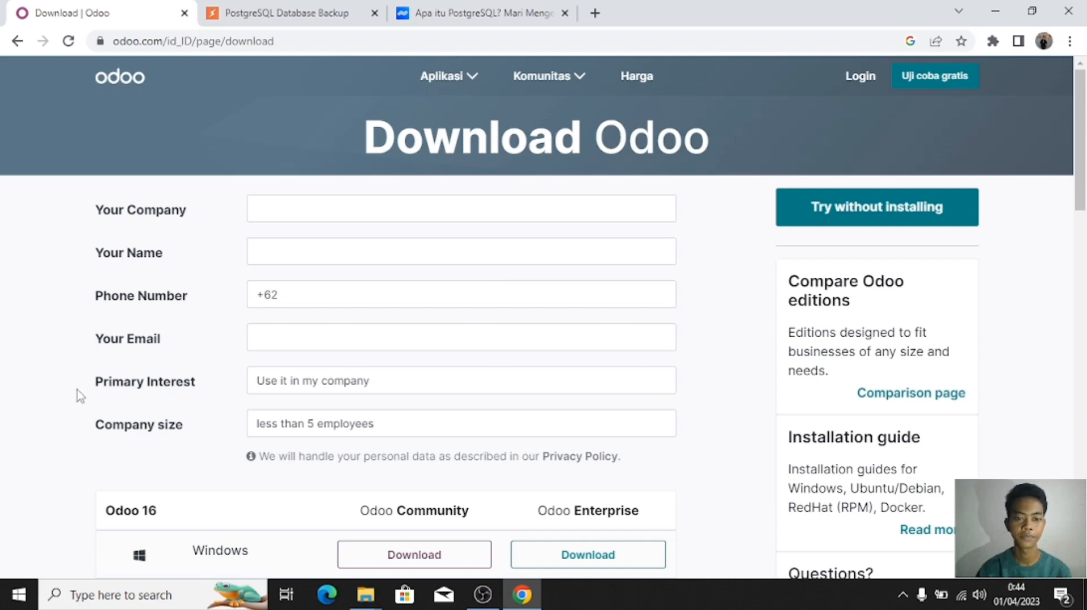
# Step: Review the Odoo 16, 15 and 14 tables and pick Odoo 16 Community for Windows
pyautogui.scroll(-8, 77, 390)
pyautogui.scroll(8, 77, 389)
pyautogui.scroll(-2, 77, 390)
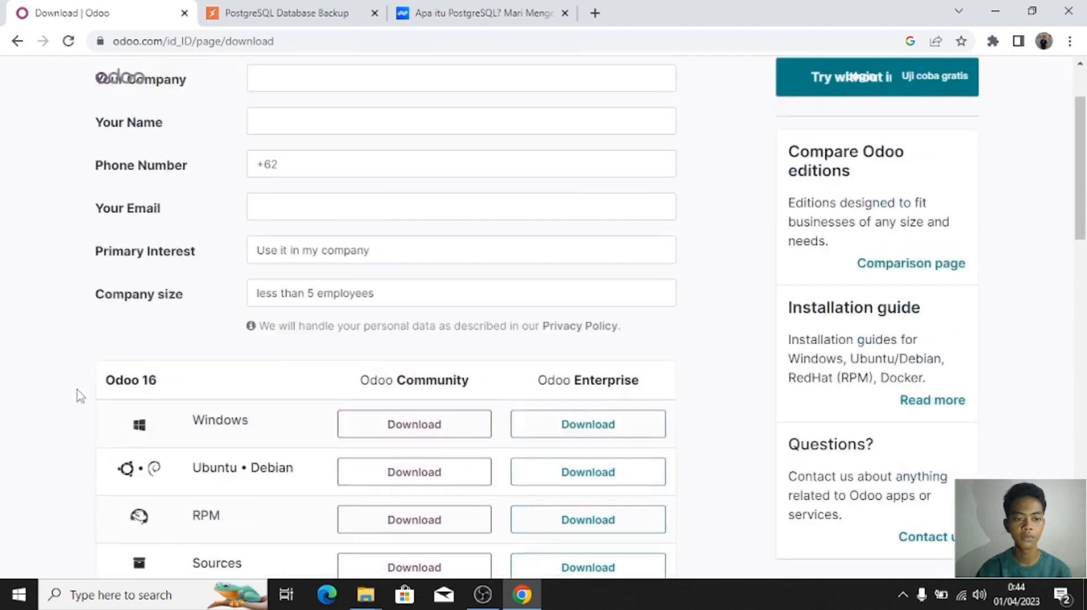
pyautogui.scroll(-4, 77, 390)
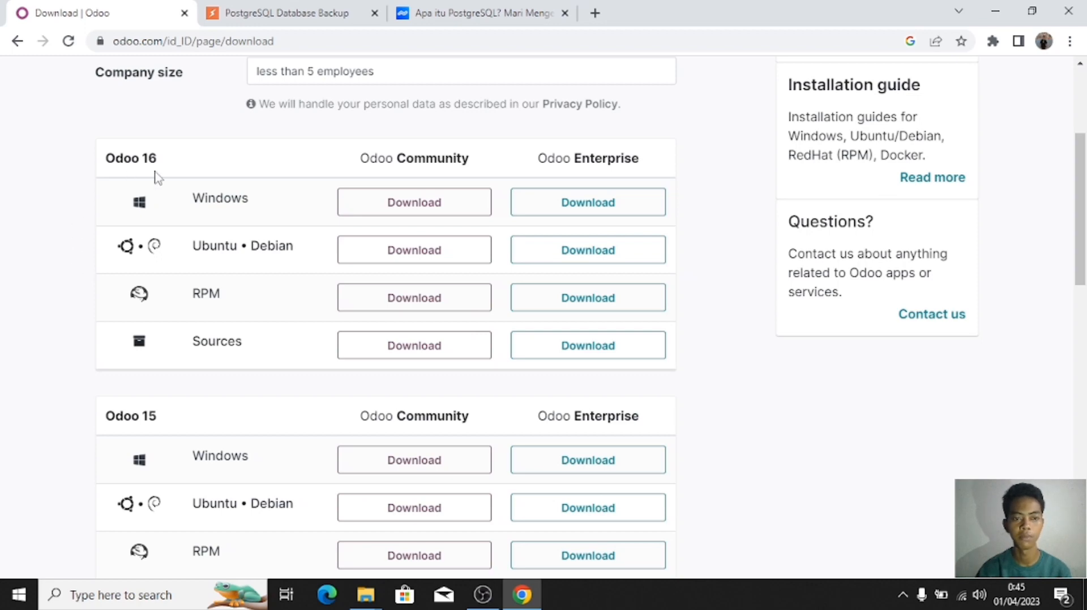
pyautogui.scroll(-5, 138, 331)
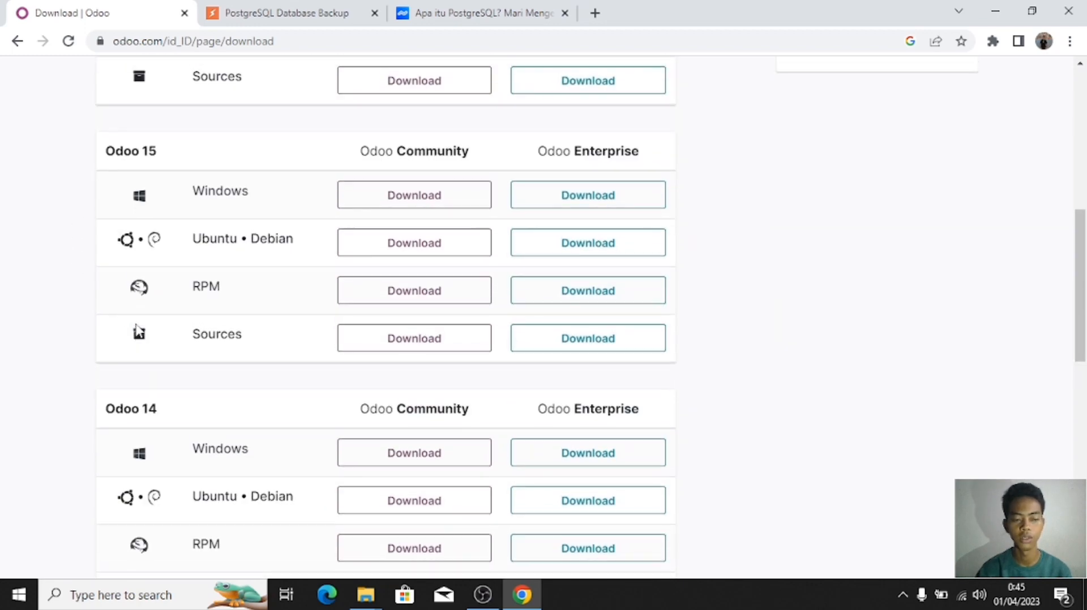
pyautogui.scroll(-4, 137, 331)
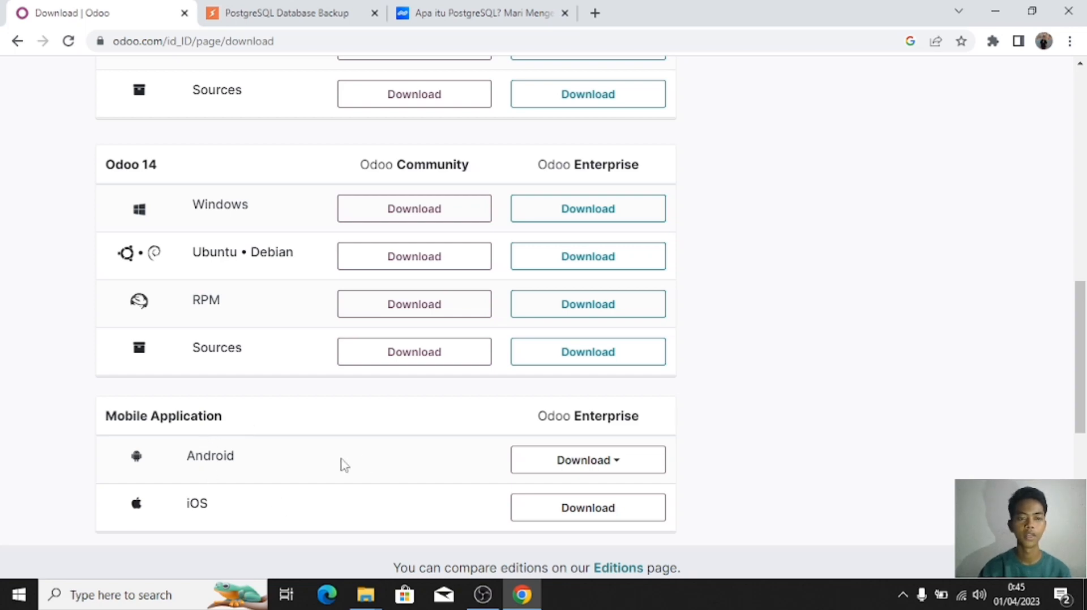
pyautogui.scroll(15, 266, 444)
pyautogui.scroll(-5, 269, 446)
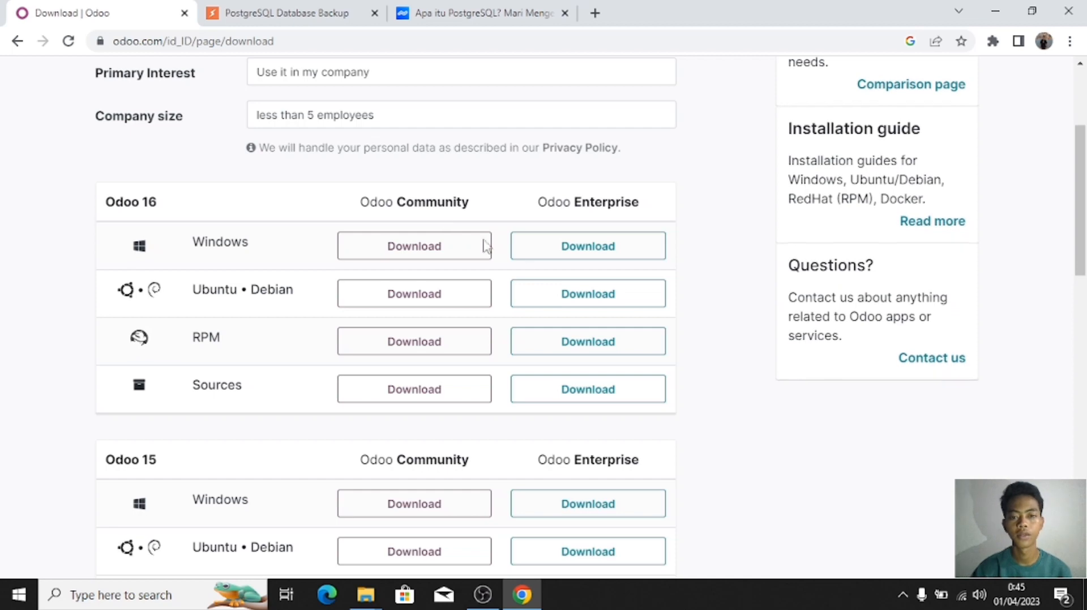
pyautogui.scroll(-3, 524, 268)
pyautogui.scroll(5, 524, 268)
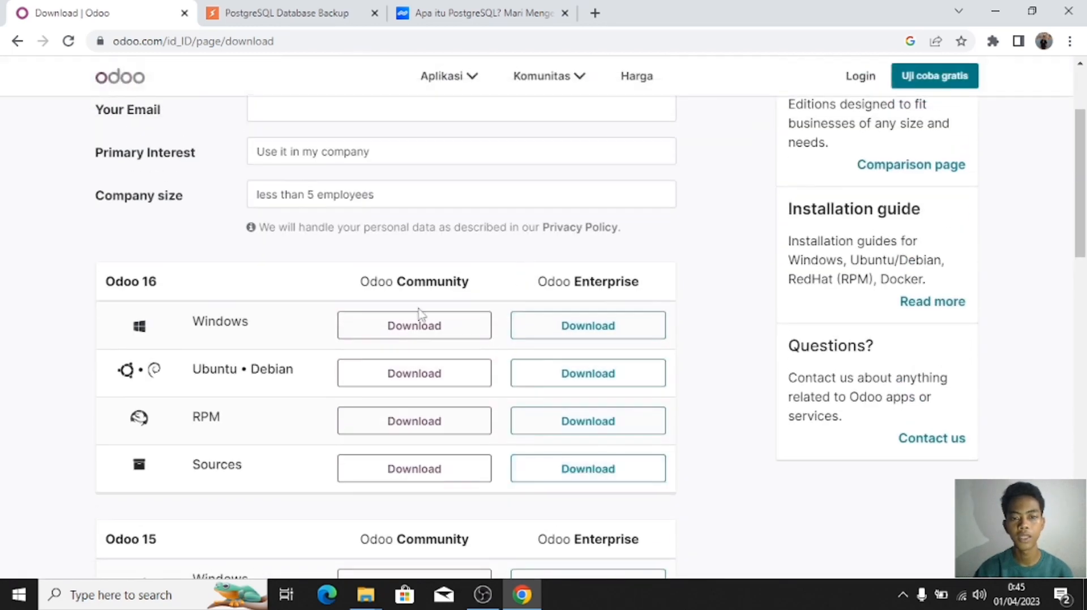
pyautogui.click(468, 334)
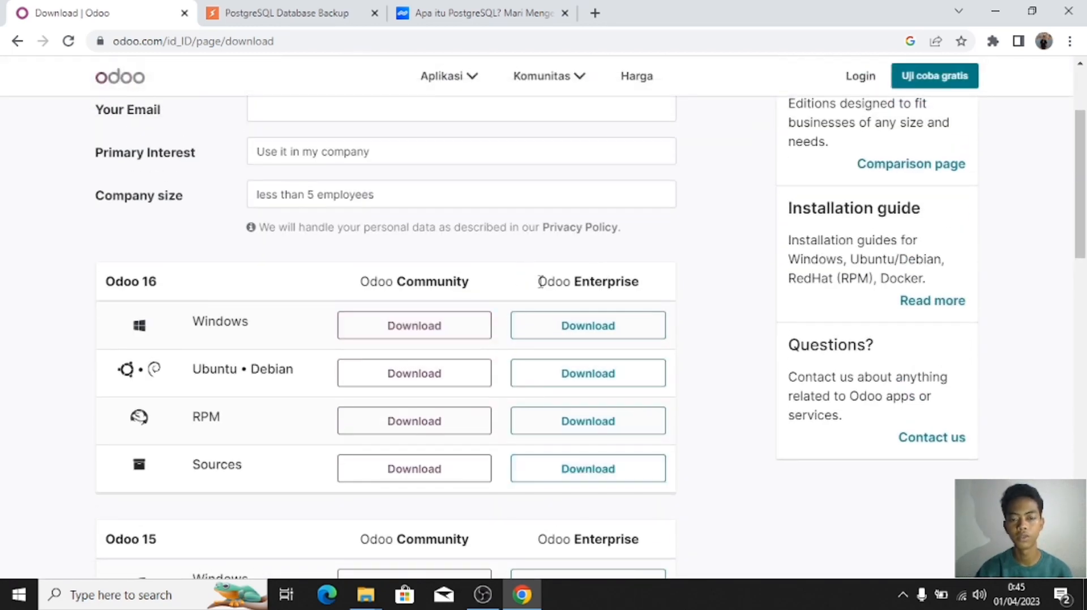
# Step: Scroll the download page back to the request form
pyautogui.scroll(-2, 541, 283)
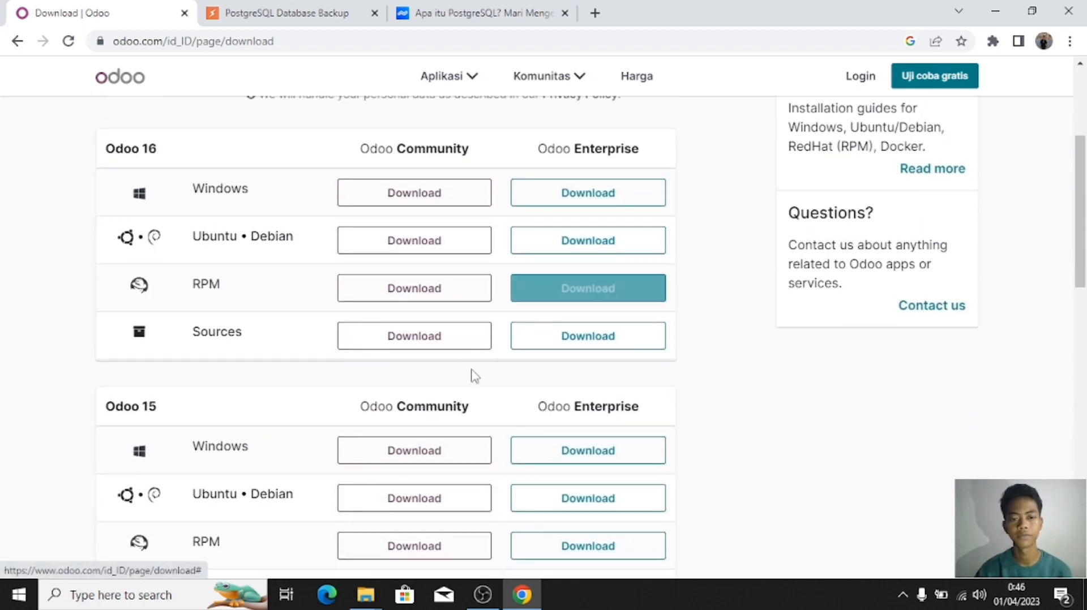
pyautogui.scroll(-2, 475, 383)
pyautogui.scroll(5, 475, 382)
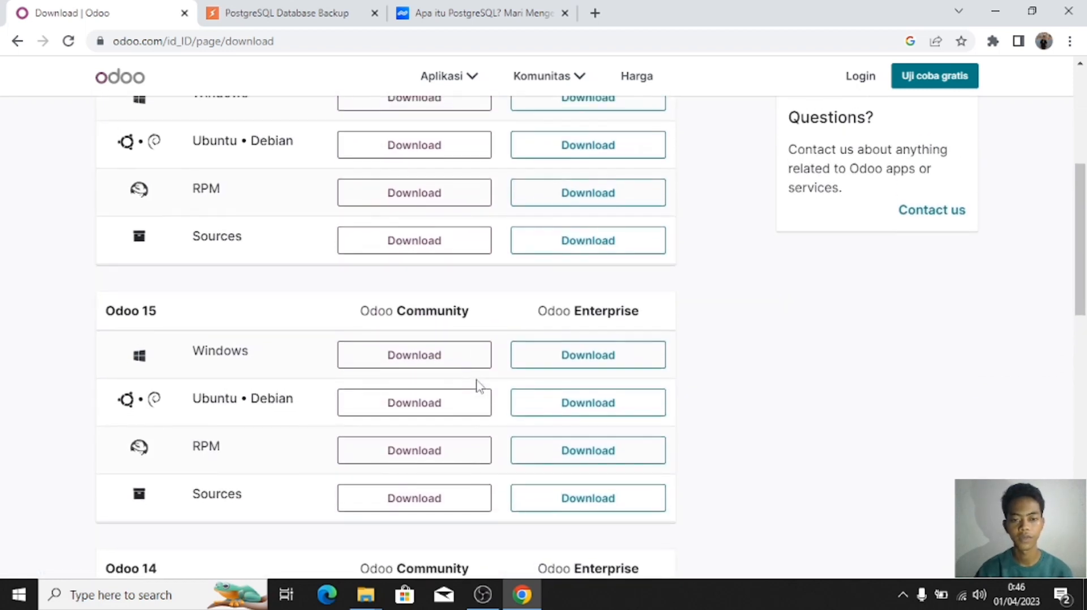
pyautogui.scroll(-1, 486, 297)
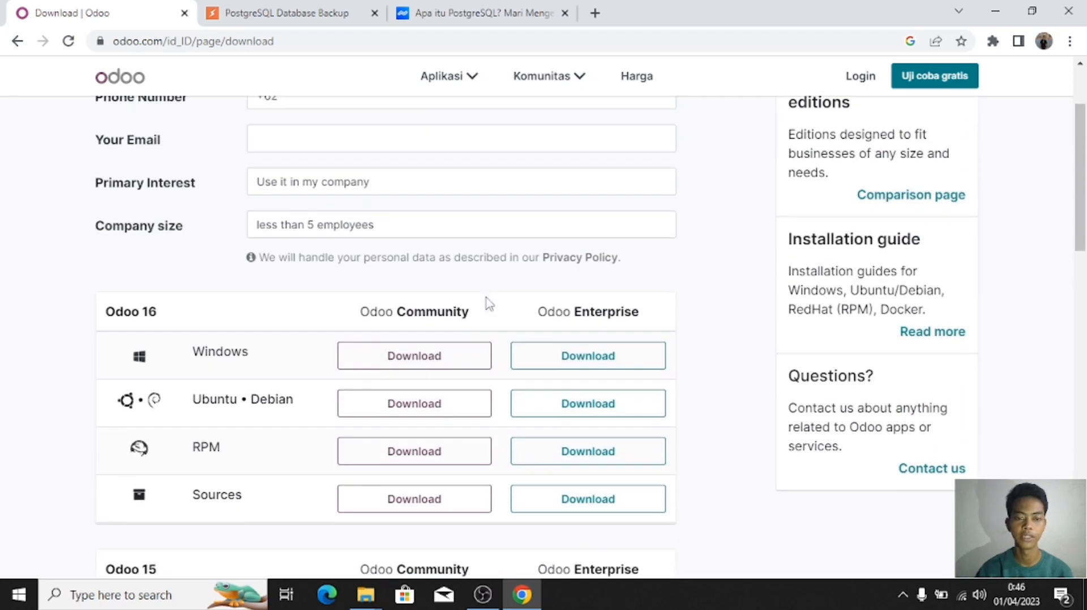
pyautogui.scroll(2, 486, 303)
pyautogui.scroll(-3, 486, 302)
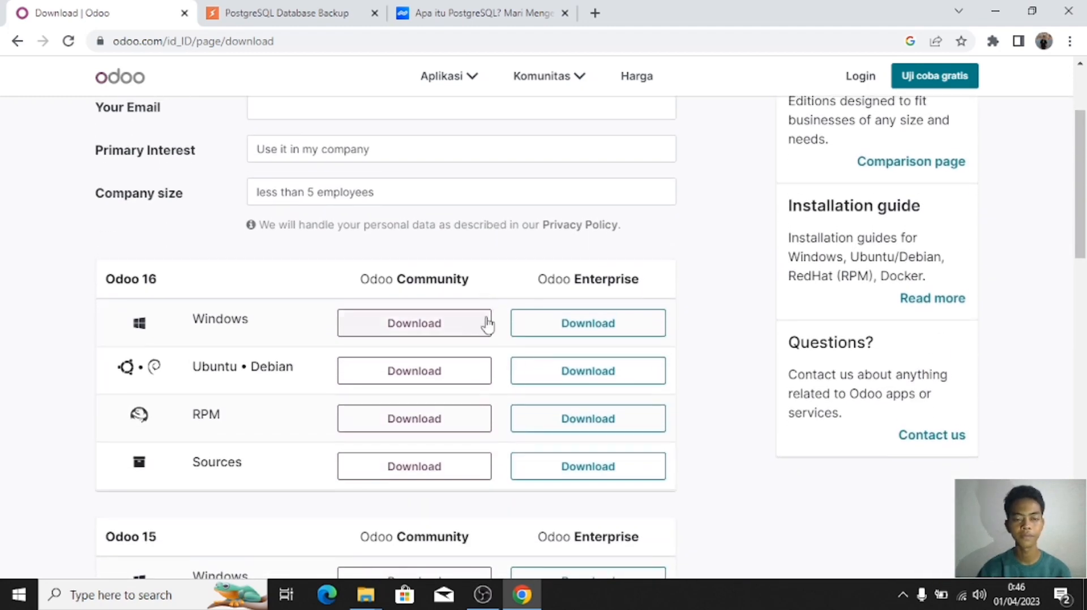
pyautogui.scroll(4, 486, 317)
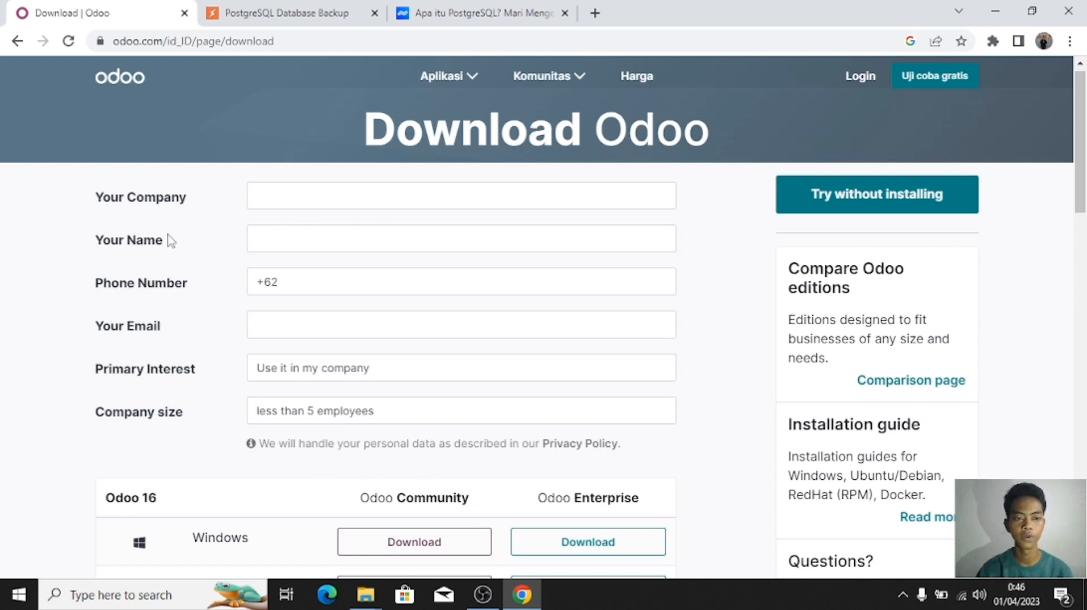
# Step: Enter the company name, the person's name, phone number and contact e-mail in the download form
pyautogui.click(282, 208)
pyautogui.write('Polit')
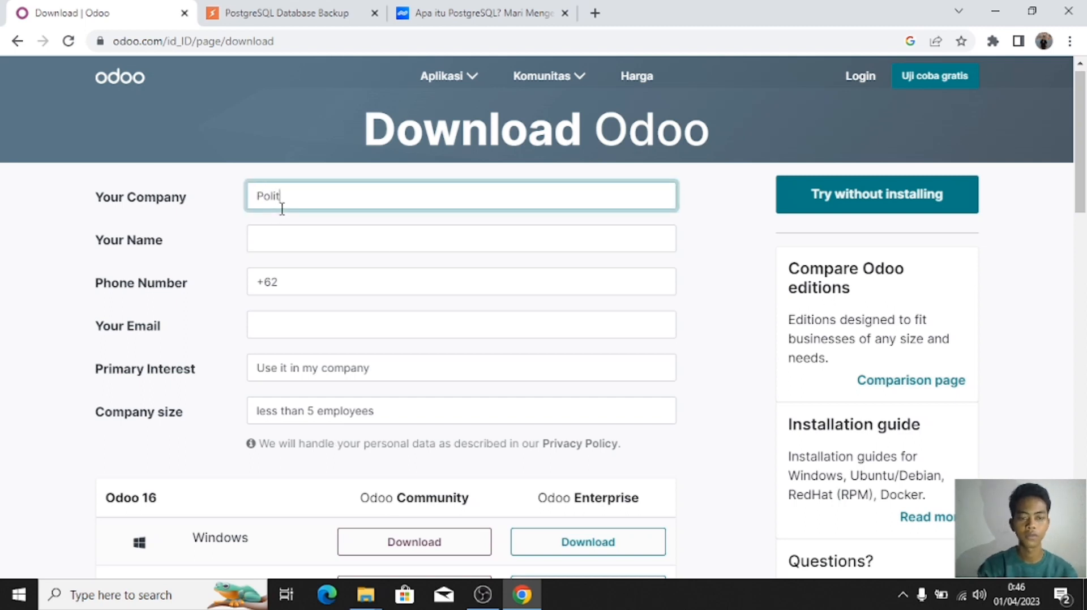
pyautogui.write('eknik k')
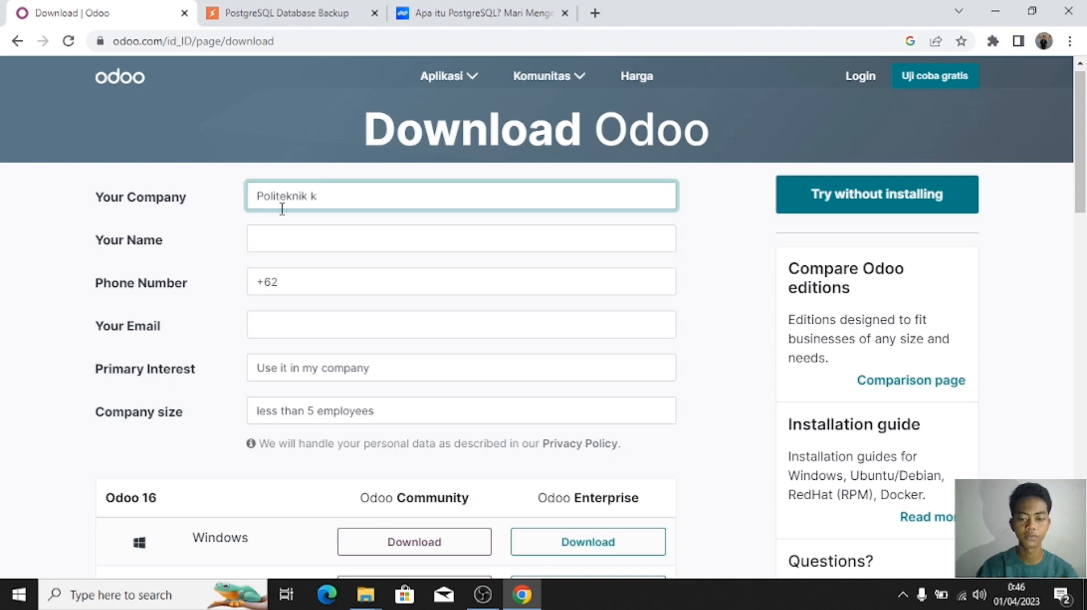
pyautogui.write('aampa')
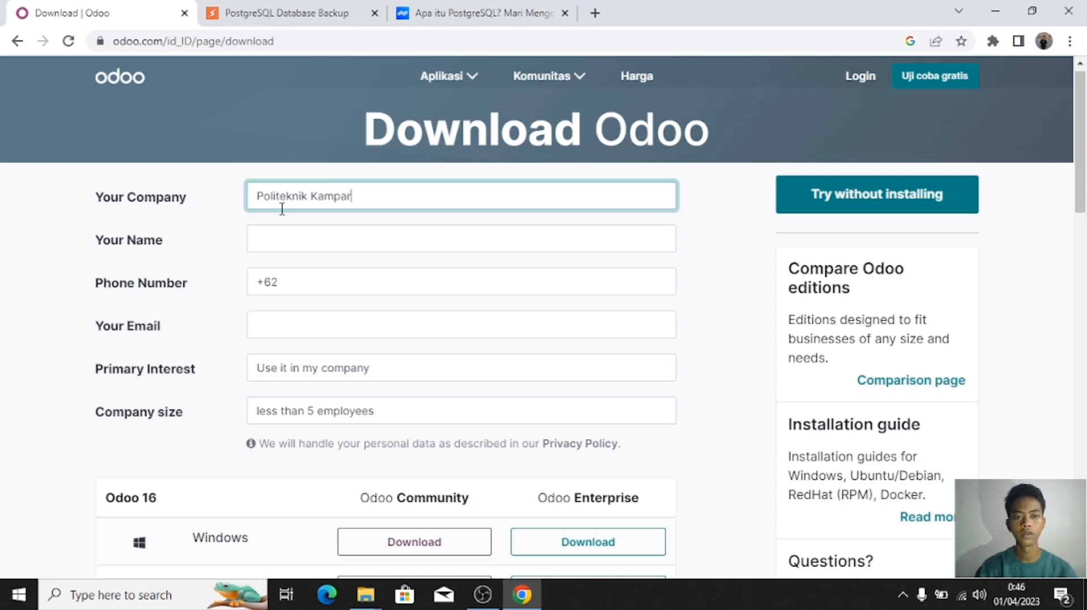
pyautogui.write('r')
pyautogui.click(299, 240)
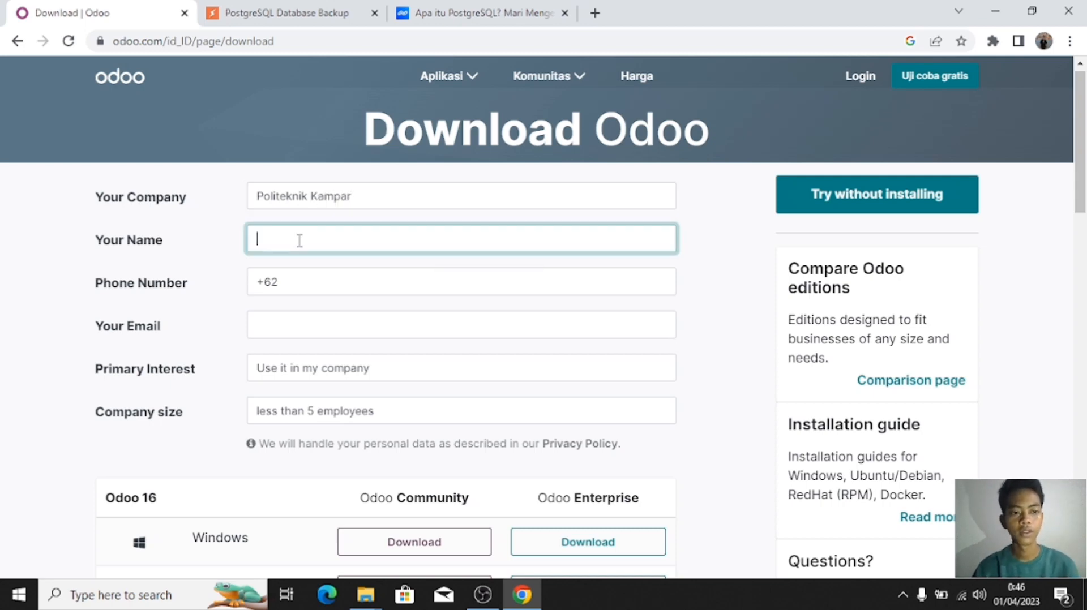
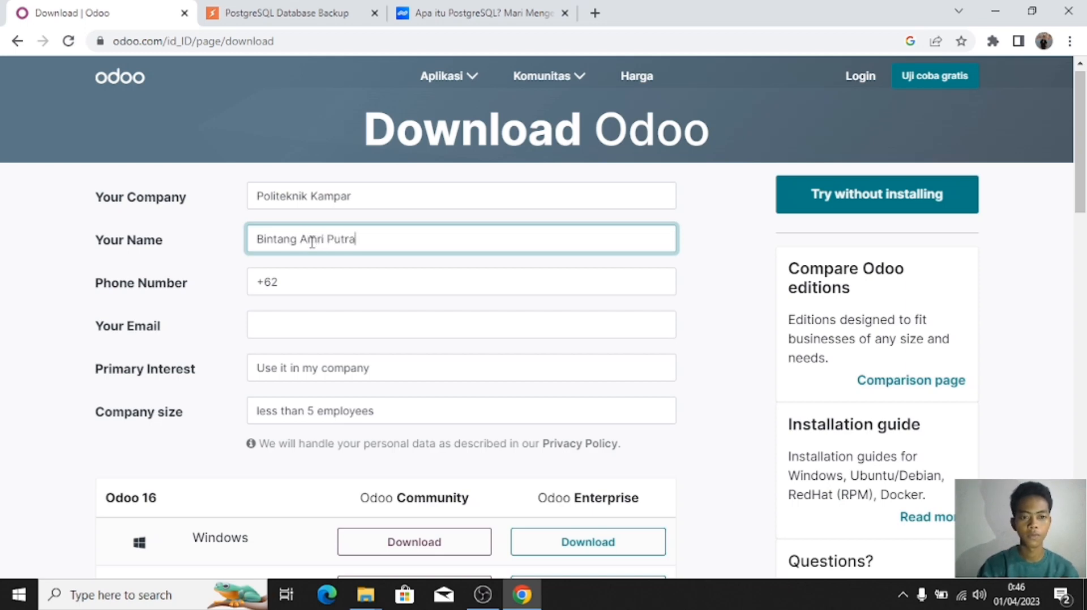
pyautogui.click(330, 286)
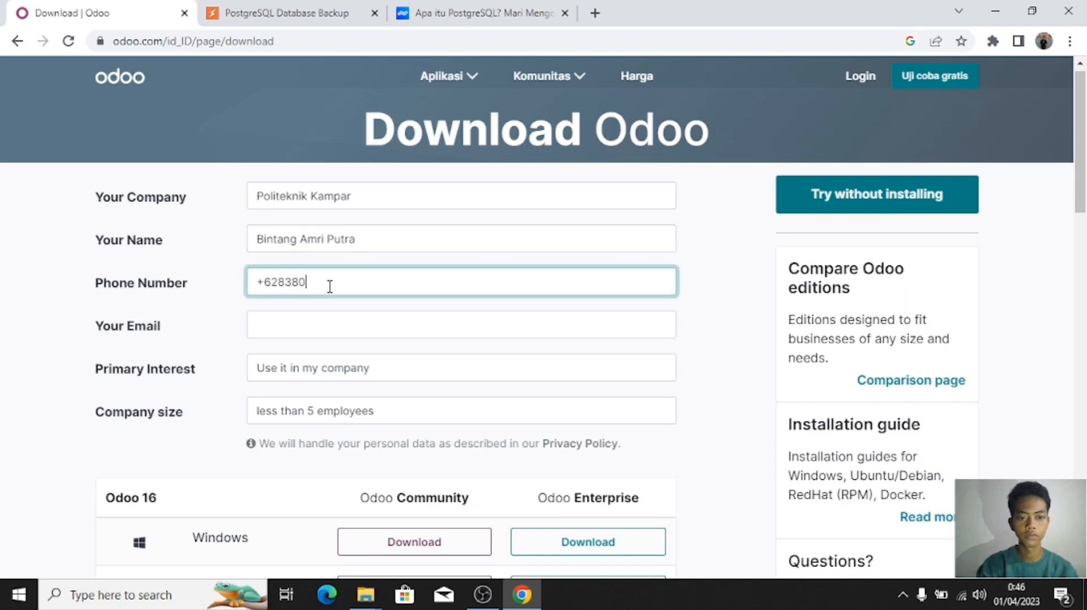
pyautogui.click(329, 315)
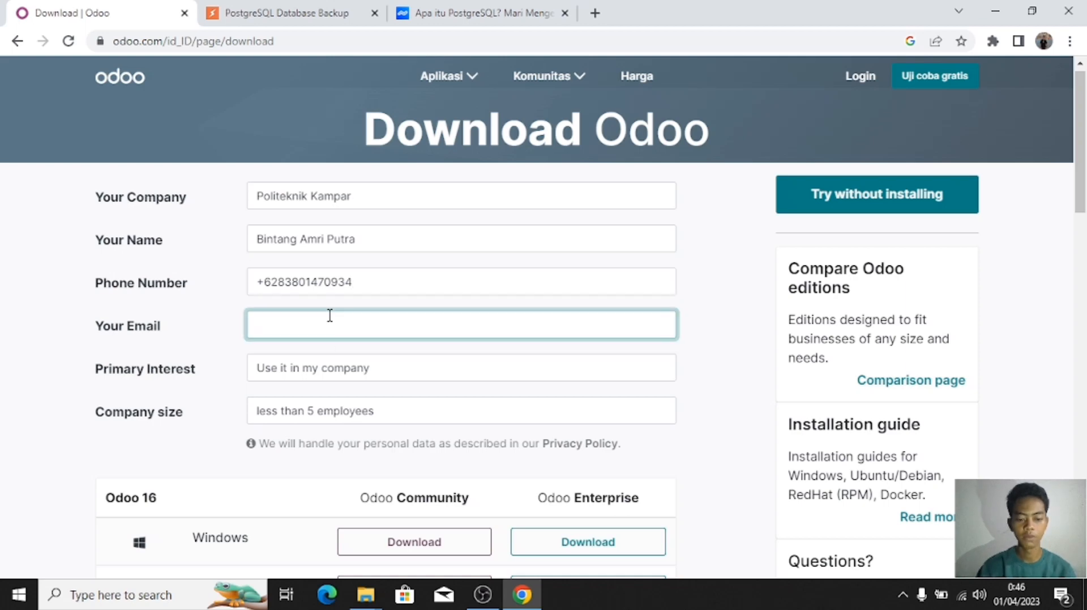
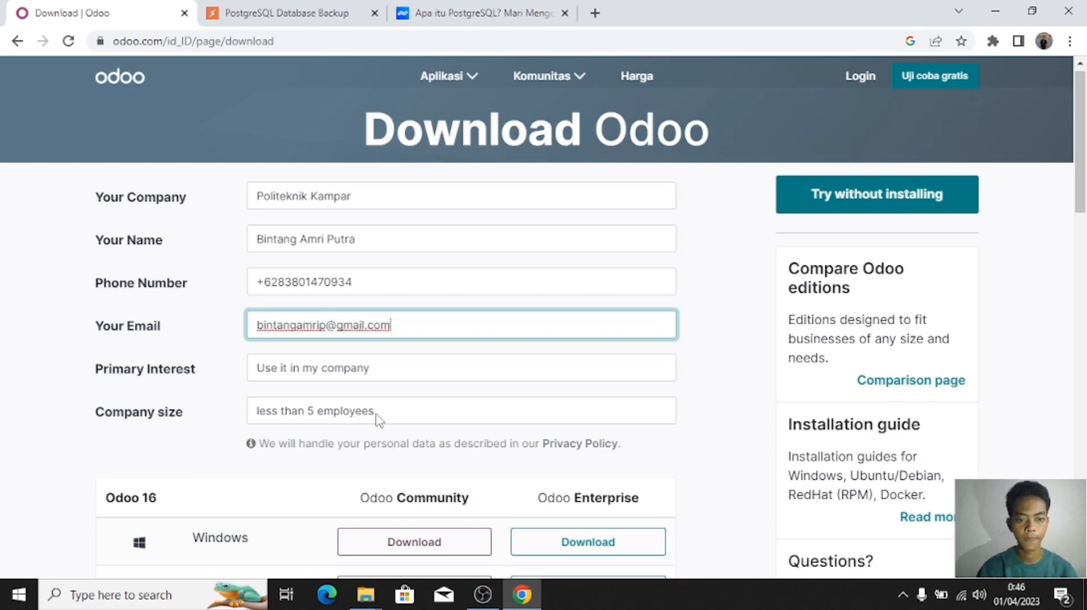
# Step: Choose 'Use it in my company' as primary interest and 'less than 5 employees' as company size
pyautogui.click(352, 373)
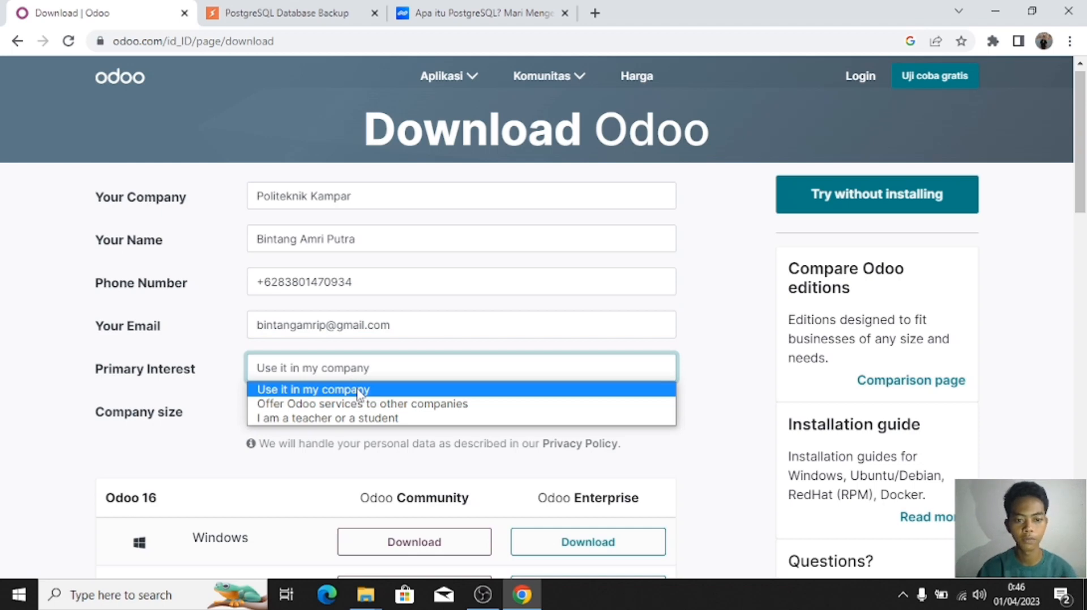
pyautogui.click(358, 390)
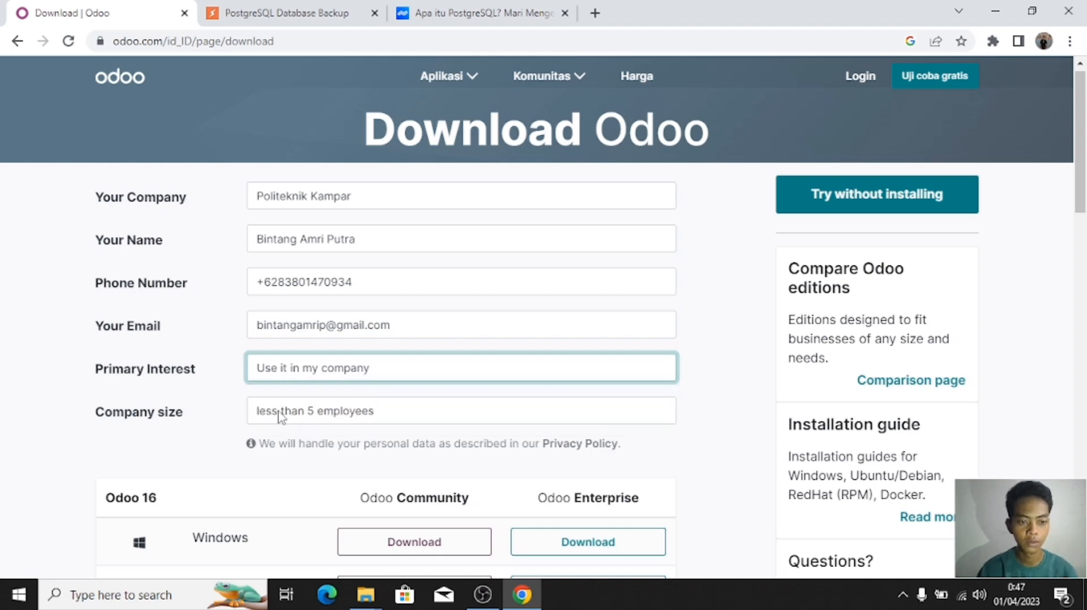
pyautogui.click(318, 413)
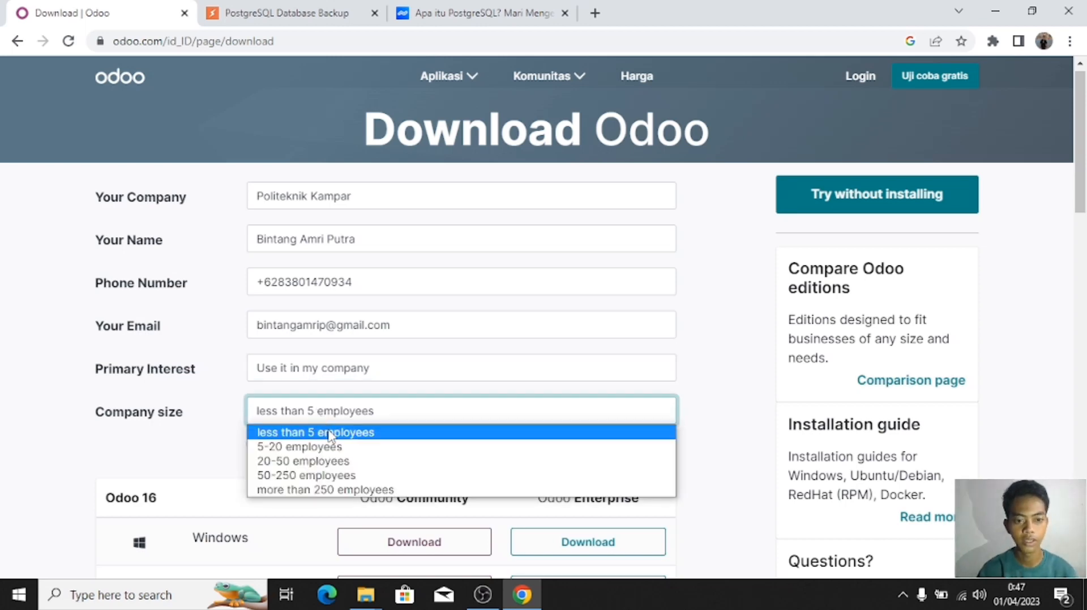
pyautogui.click(330, 435)
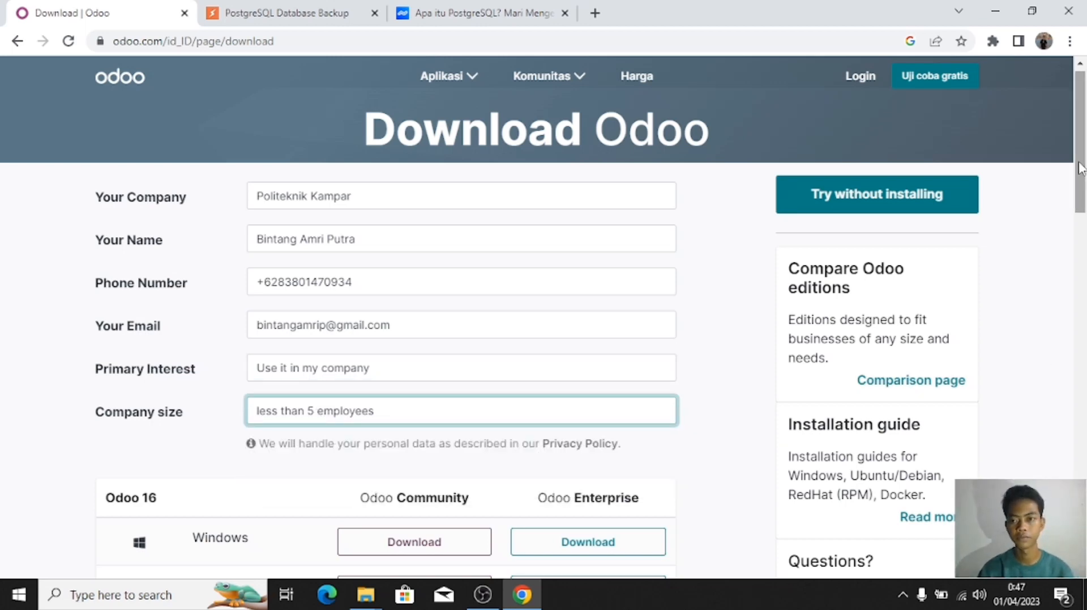
pyautogui.moveTo(1080, 169); pyautogui.dragTo(1079, 186)
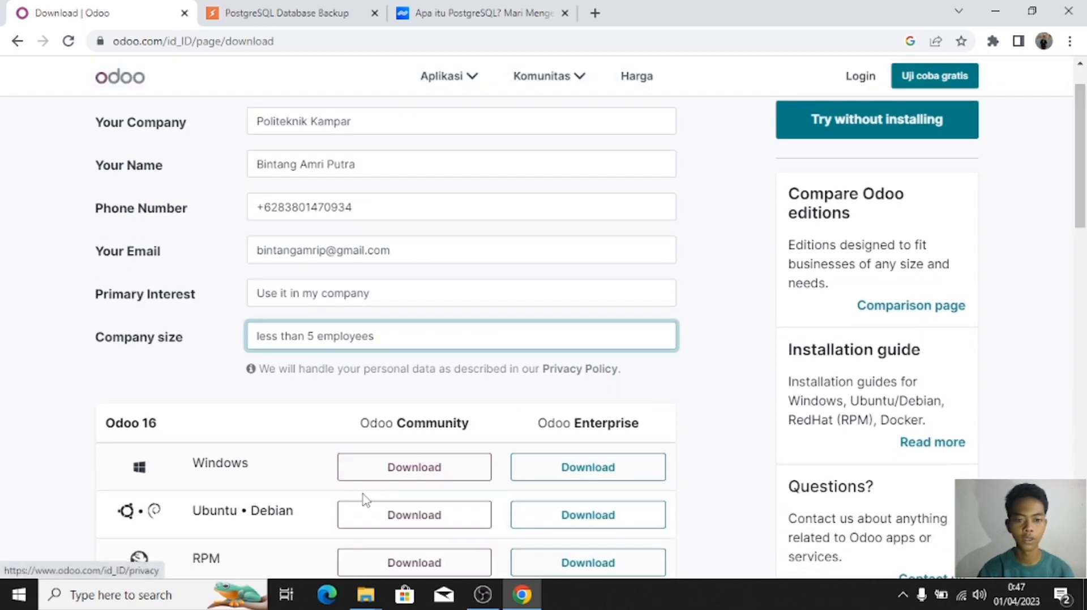
# Step: Start the odoo_16.0.latest.exe Community download in IDM and minimize its progress window
pyautogui.click(377, 485)
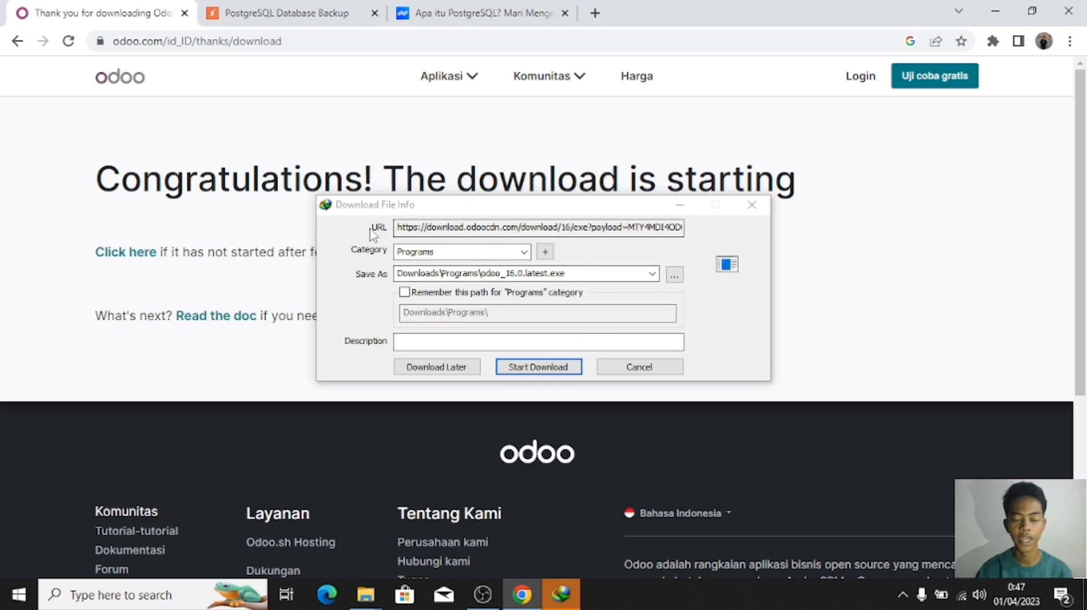
pyautogui.click(570, 369)
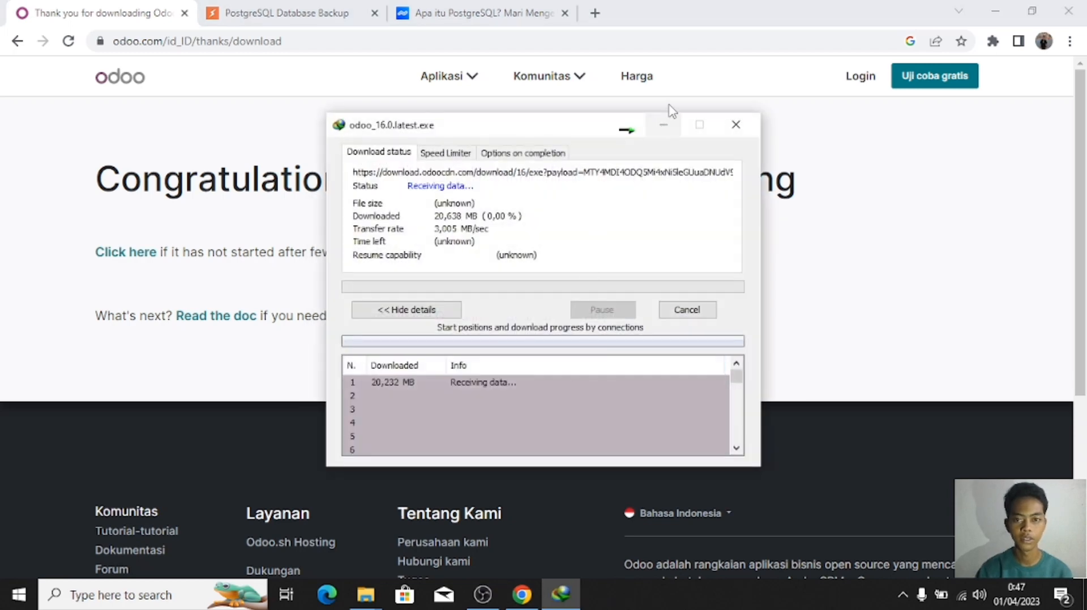
pyautogui.click(669, 124)
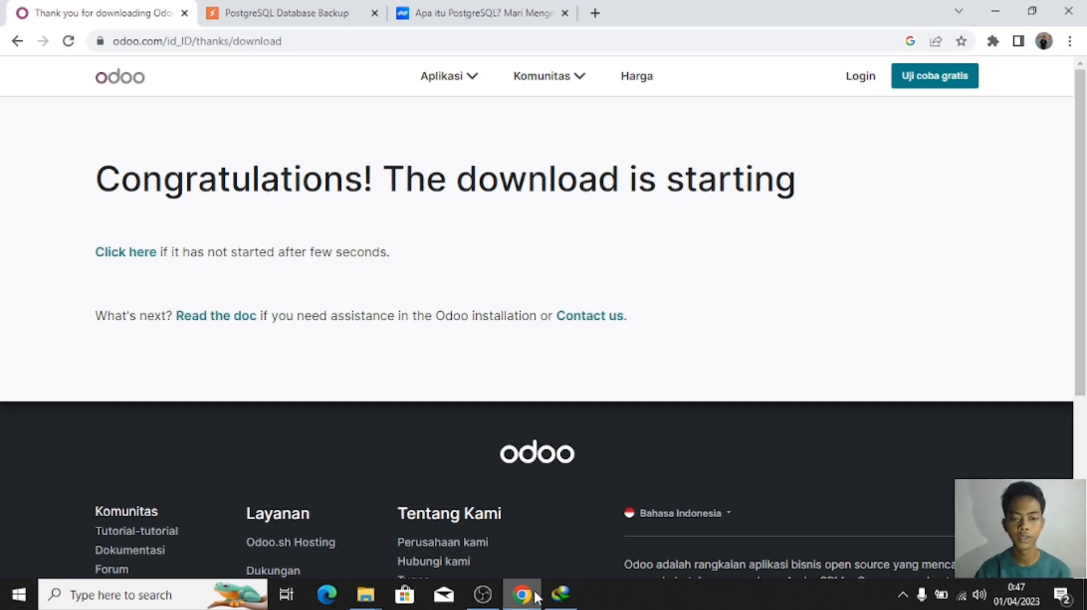
# Step: Restore the IDM progress window, move it aside, and dismiss the completion notice once finished
pyautogui.moveTo(552, 597)
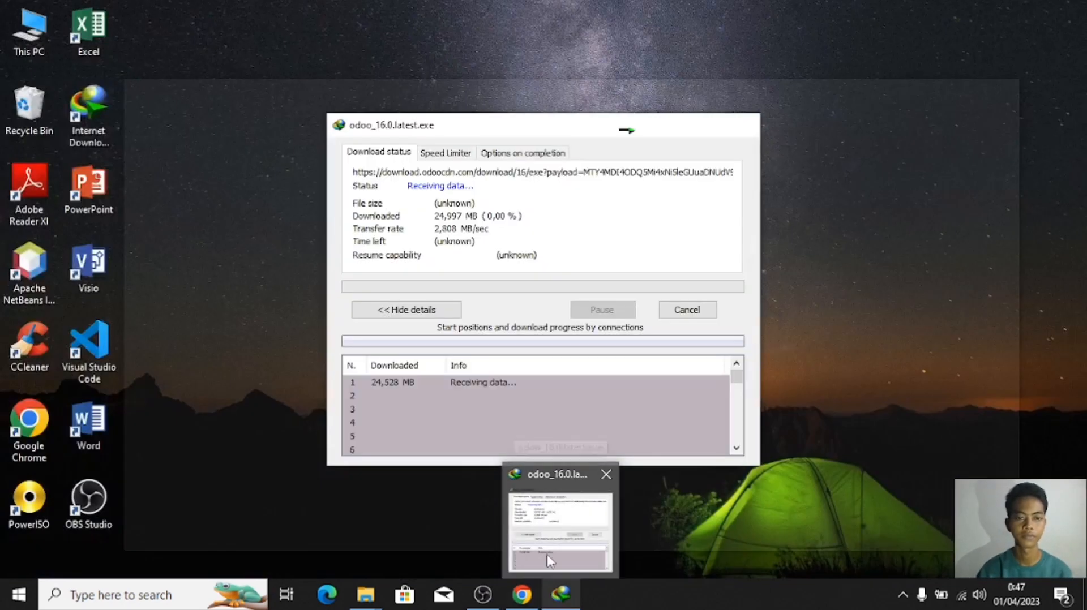
pyautogui.click(546, 555)
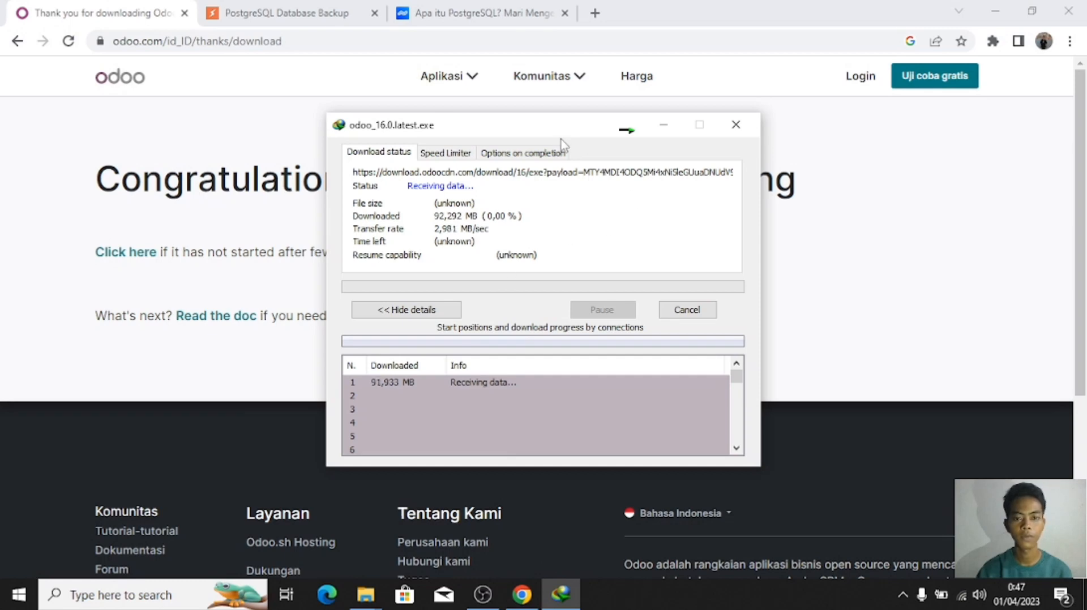
pyautogui.moveTo(560, 135); pyautogui.dragTo(479, 122)
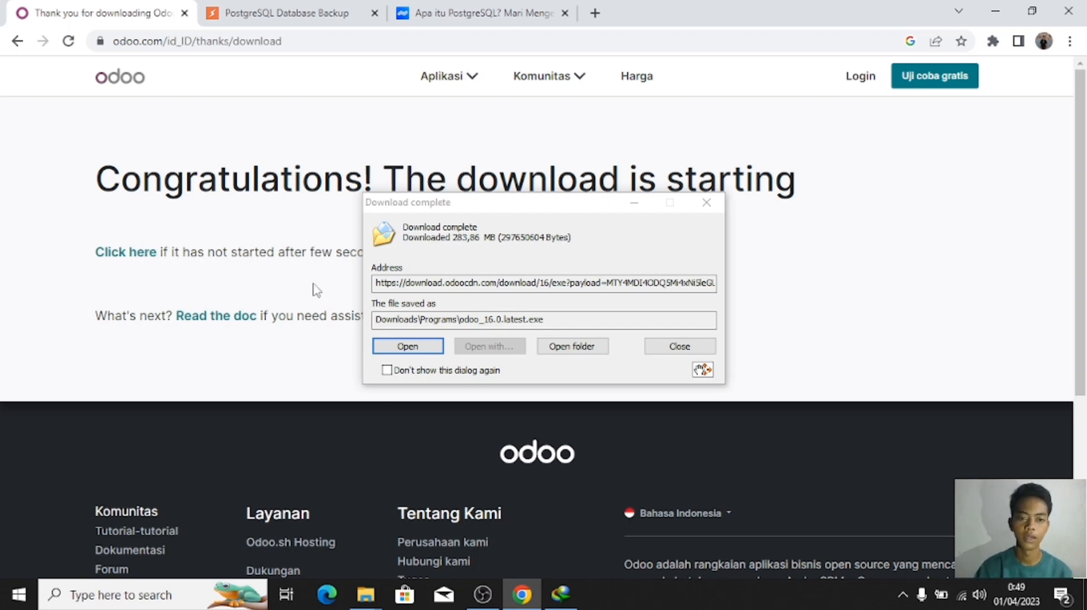
pyautogui.click(415, 353)
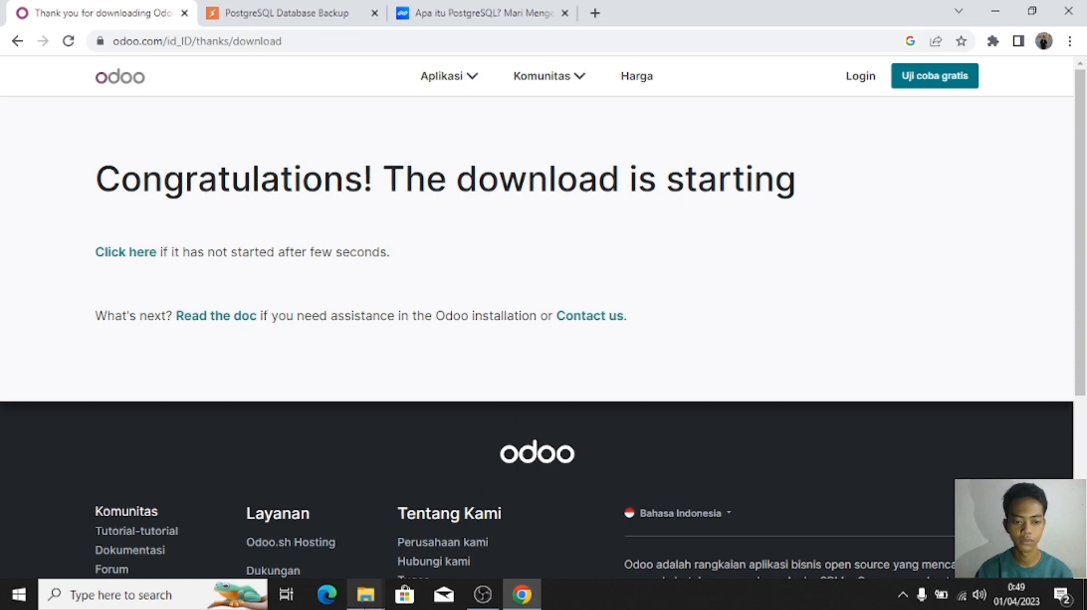
# Step: Open Downloads\Programs in File Explorer and launch the odoo_16.0.latest installer
pyautogui.moveTo(355, 591)
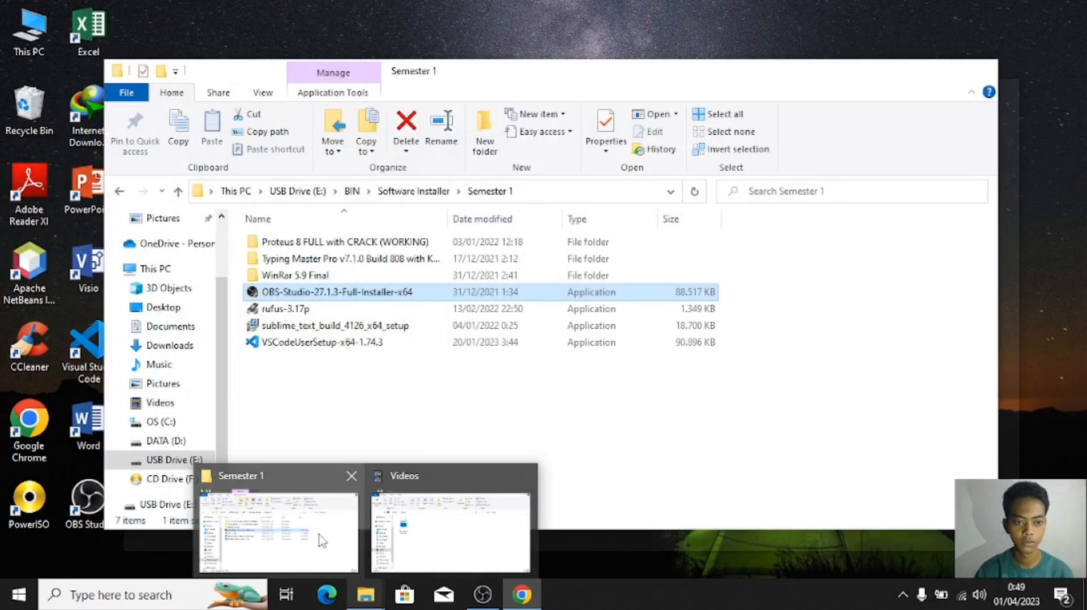
pyautogui.click(317, 535)
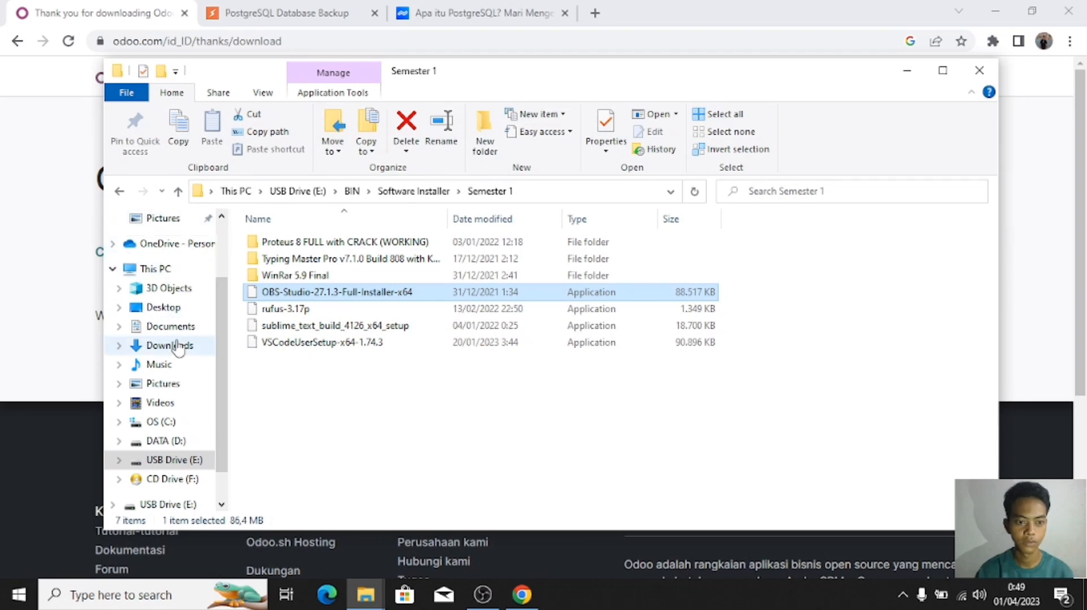
pyautogui.click(177, 346)
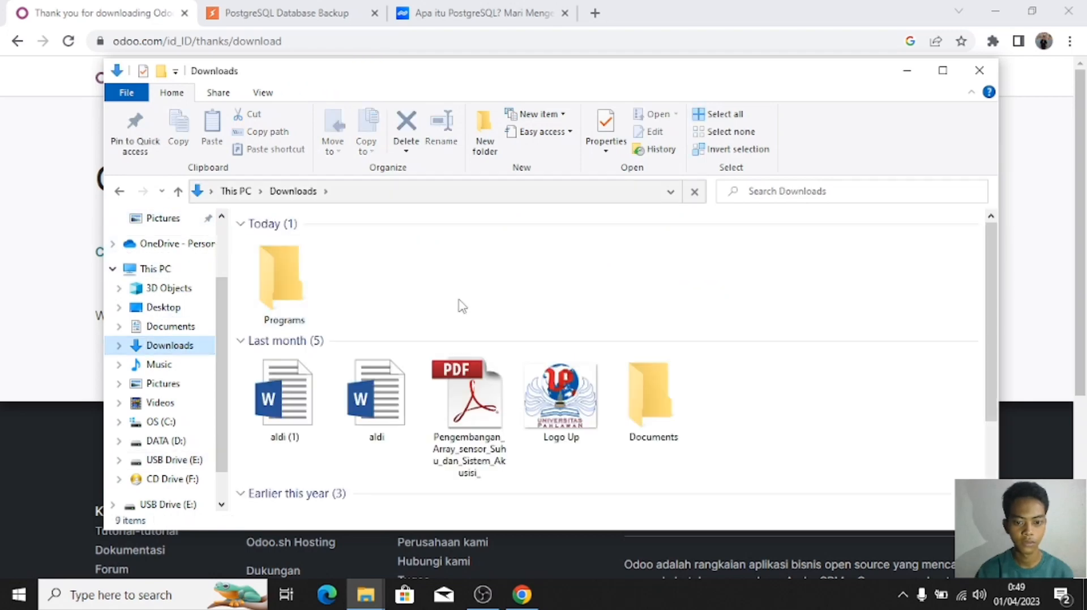
pyautogui.scroll(-2, 510, 334)
pyautogui.scroll(2, 517, 342)
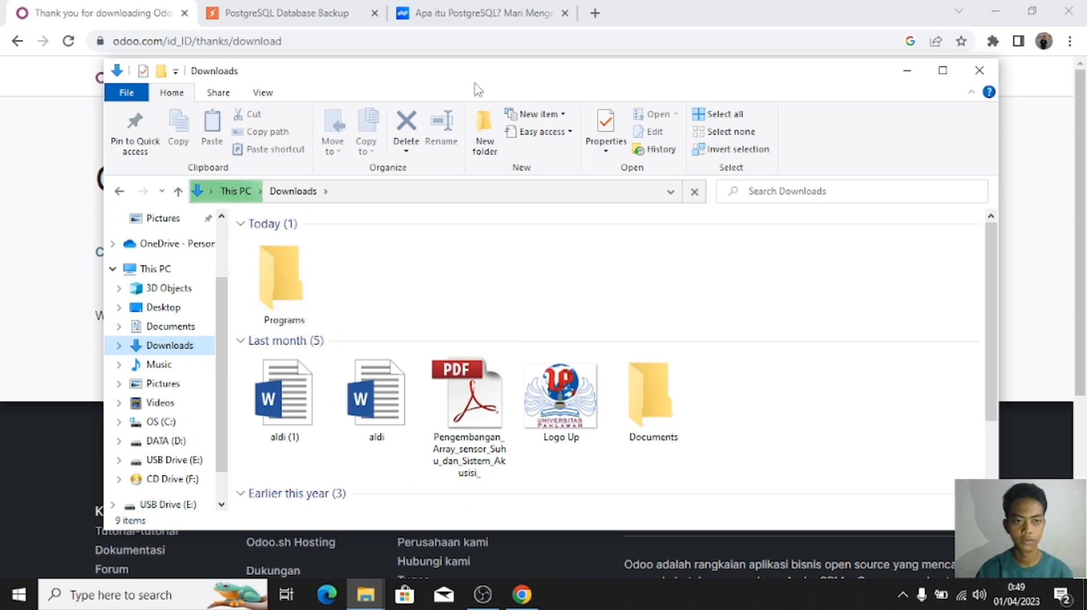
pyautogui.moveTo(474, 86); pyautogui.dragTo(391, 56)
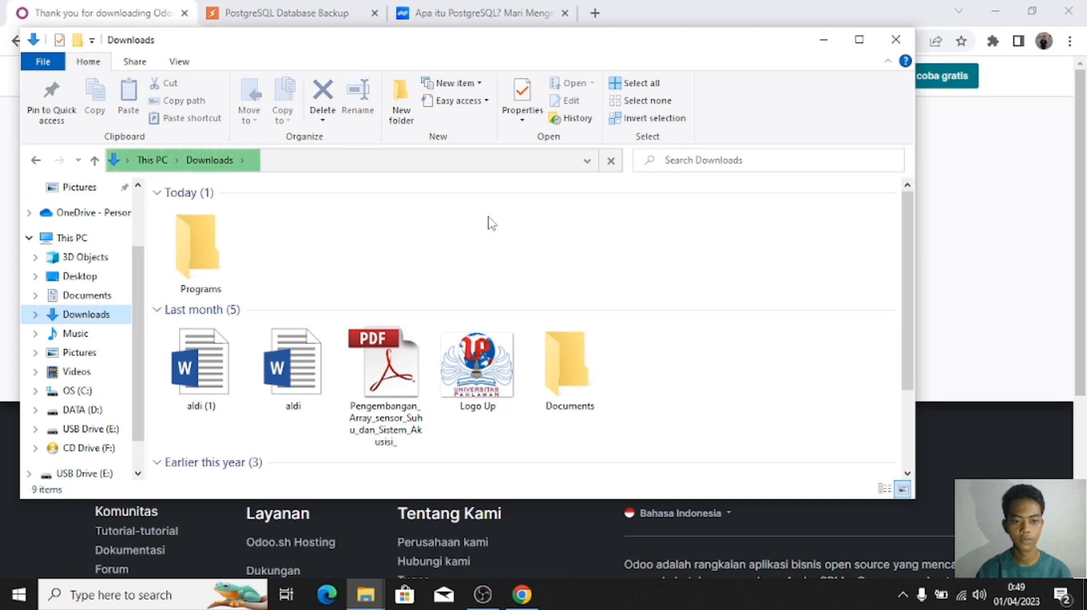
pyautogui.doubleClick(216, 252)
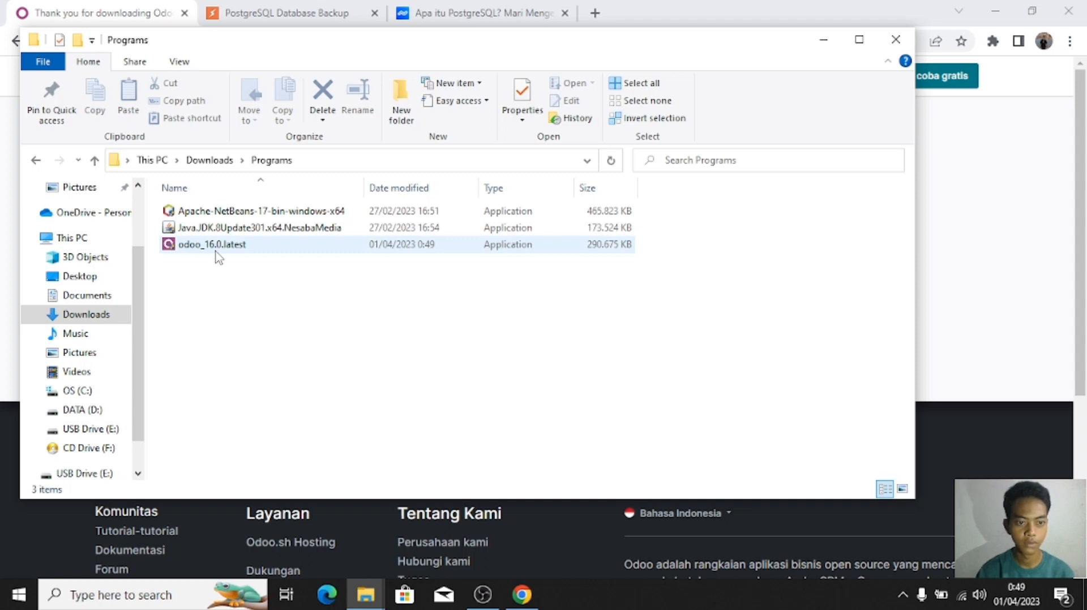
pyautogui.click(216, 252)
pyautogui.doubleClick(216, 253)
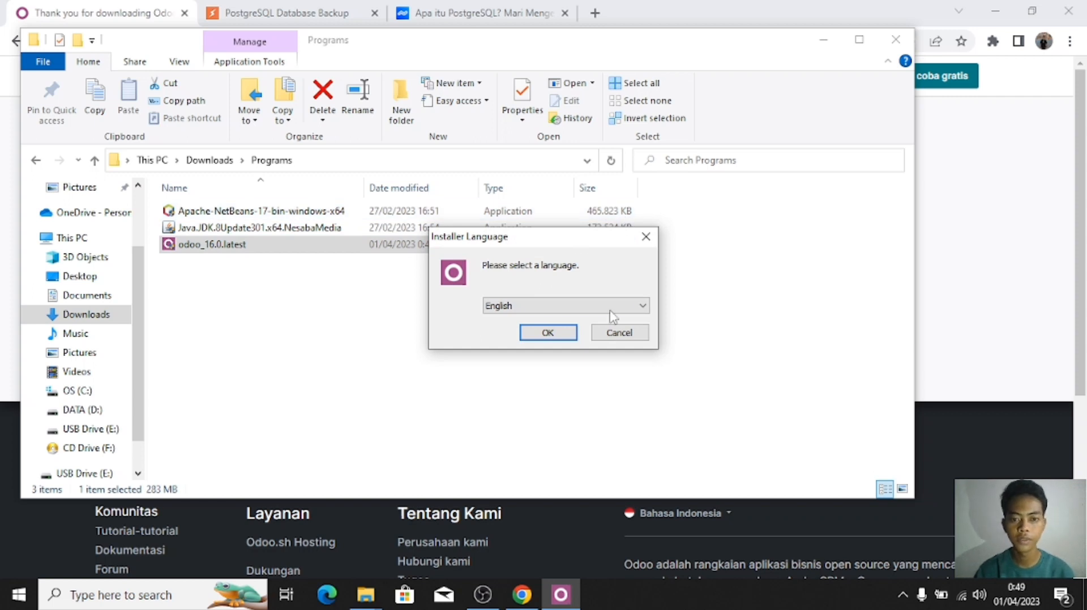
# Step: Confirm English as the installer language and advance past the Welcome screen
pyautogui.click(640, 308)
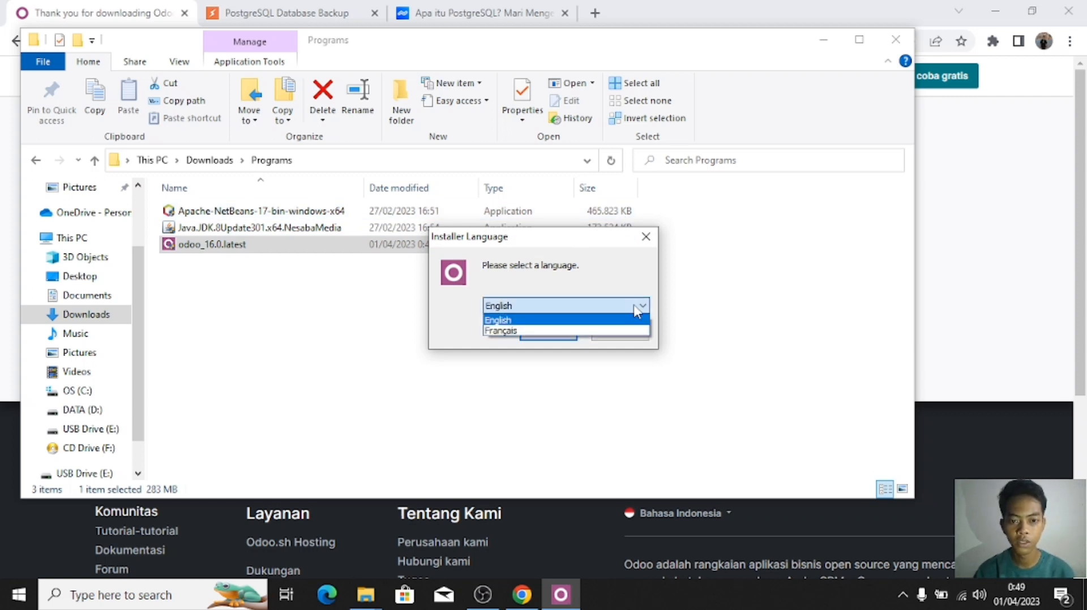
pyautogui.click(638, 310)
pyautogui.click(638, 311)
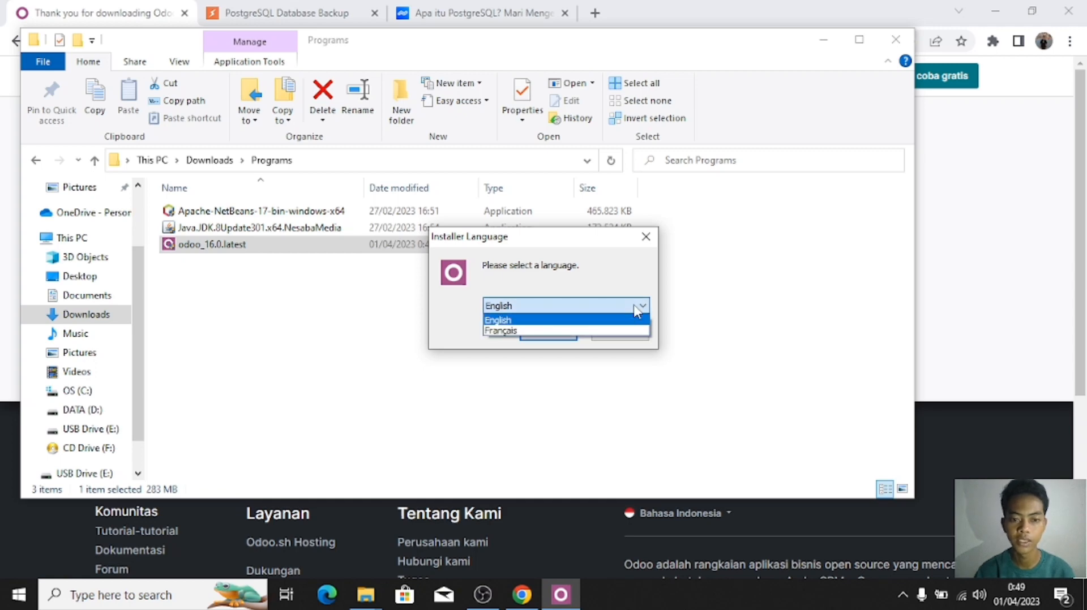
pyautogui.click(637, 310)
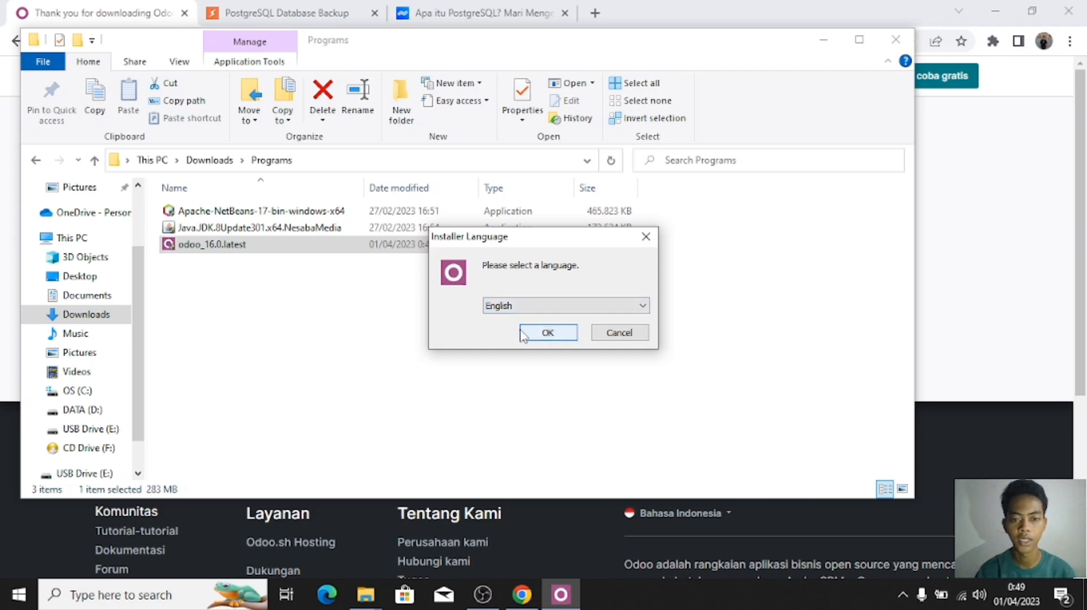
pyautogui.click(542, 335)
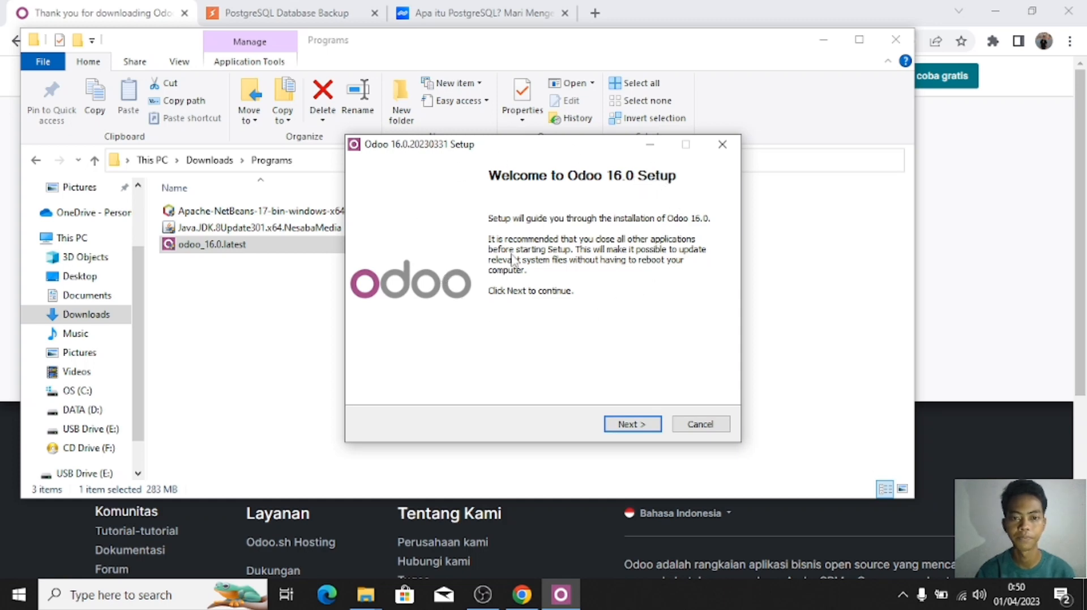
pyautogui.click(626, 424)
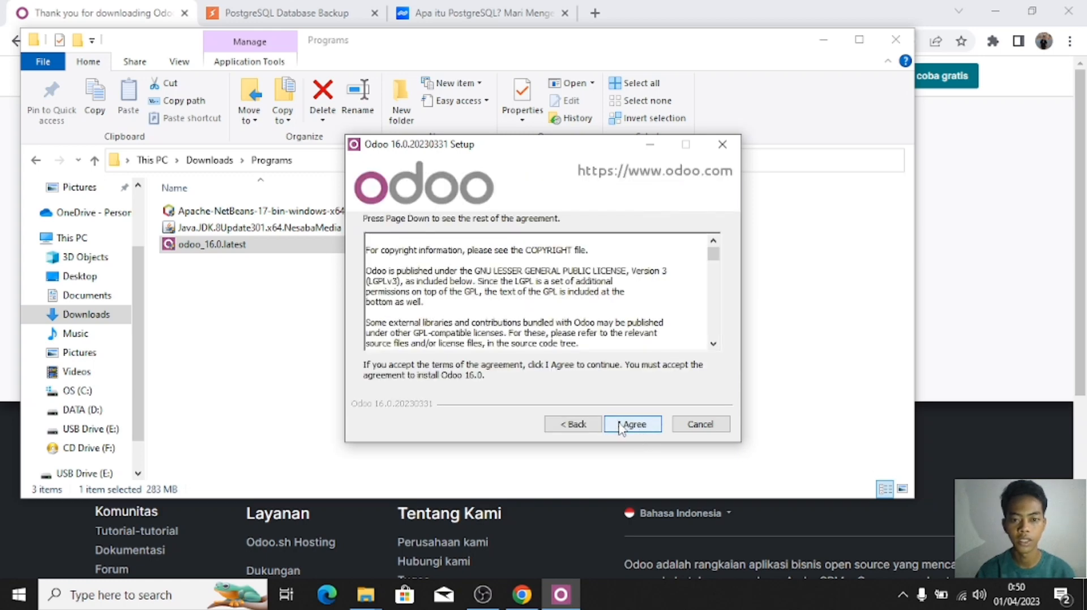
# Step: Accept the Odoo 16 license agreement with I Agree
pyautogui.click(621, 425)
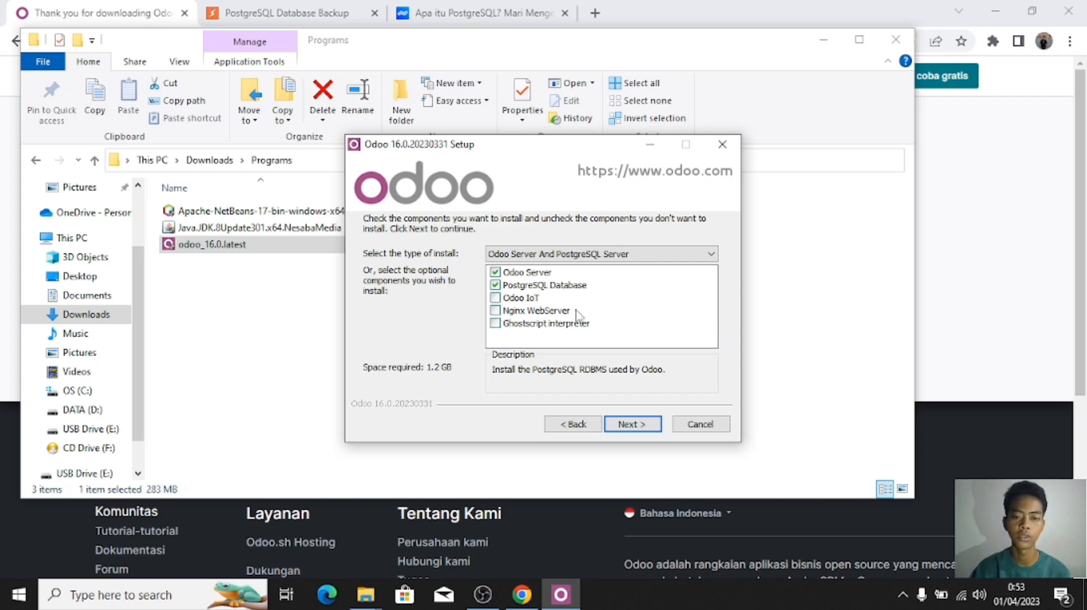
# Step: Keep Odoo Server and PostgreSQL Database (1.2 GB) selected and continue
pyautogui.click(624, 433)
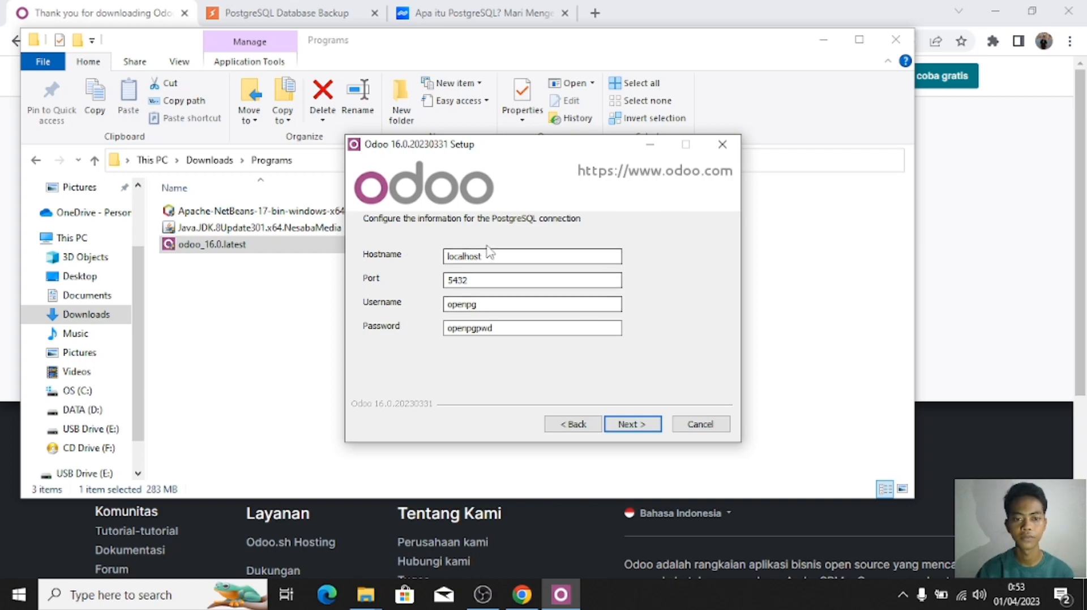
# Step: Replace the PostgreSQL hostname, username and password with custom values, leaving port 5432
pyautogui.moveTo(484, 256); pyautogui.dragTo(393, 265)
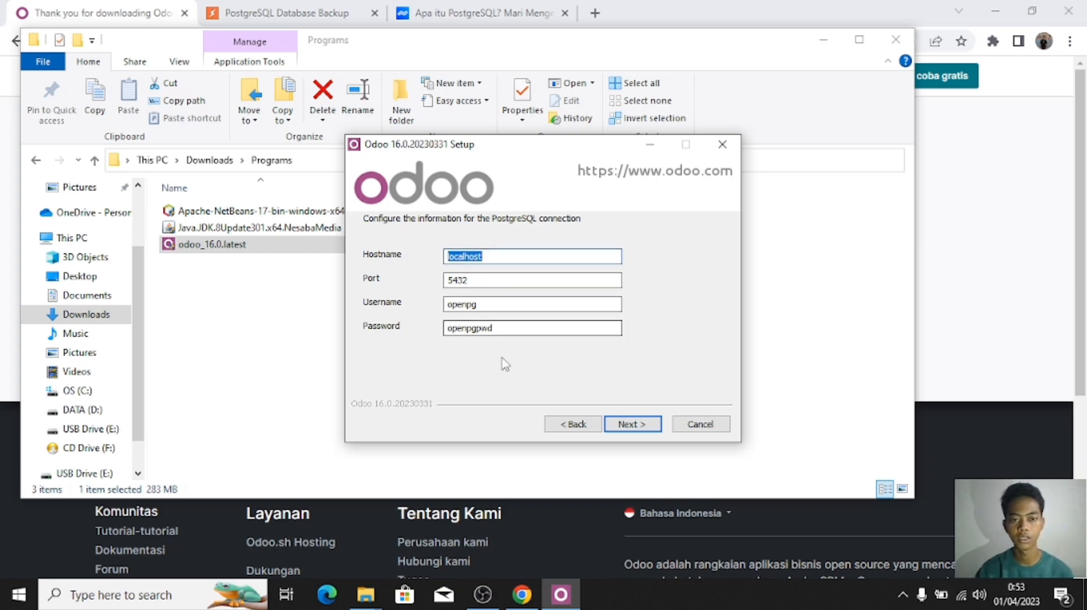
pyautogui.write('bintang')
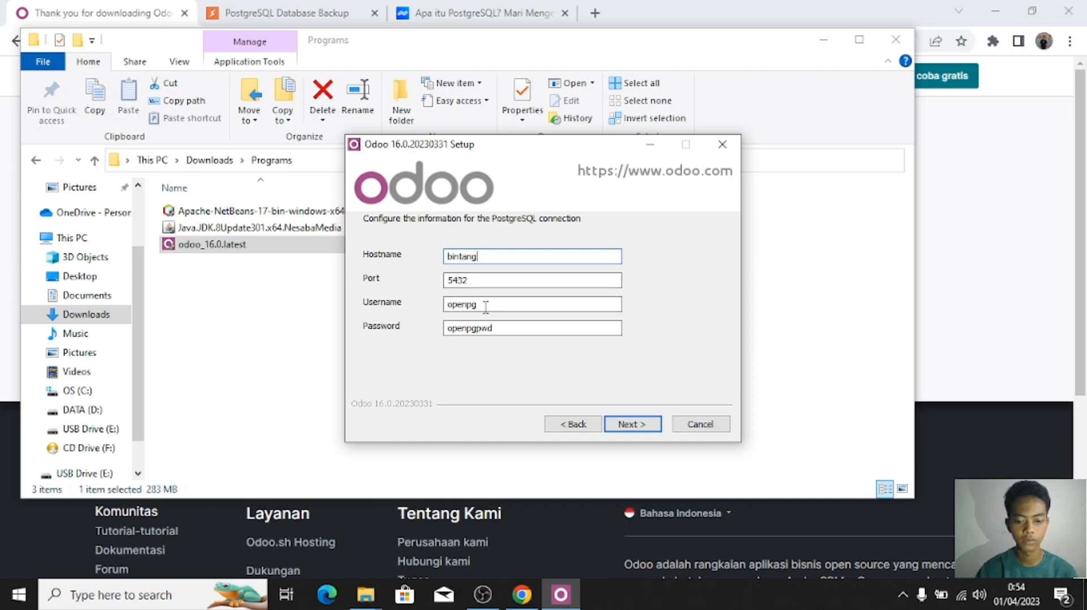
pyautogui.write('local')
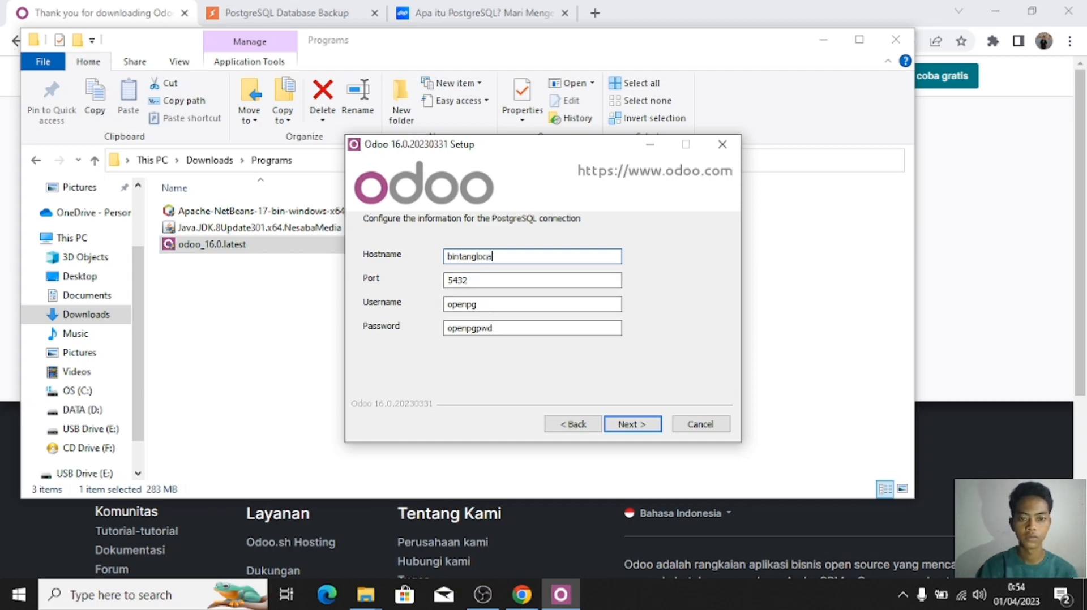
pyautogui.write('host')
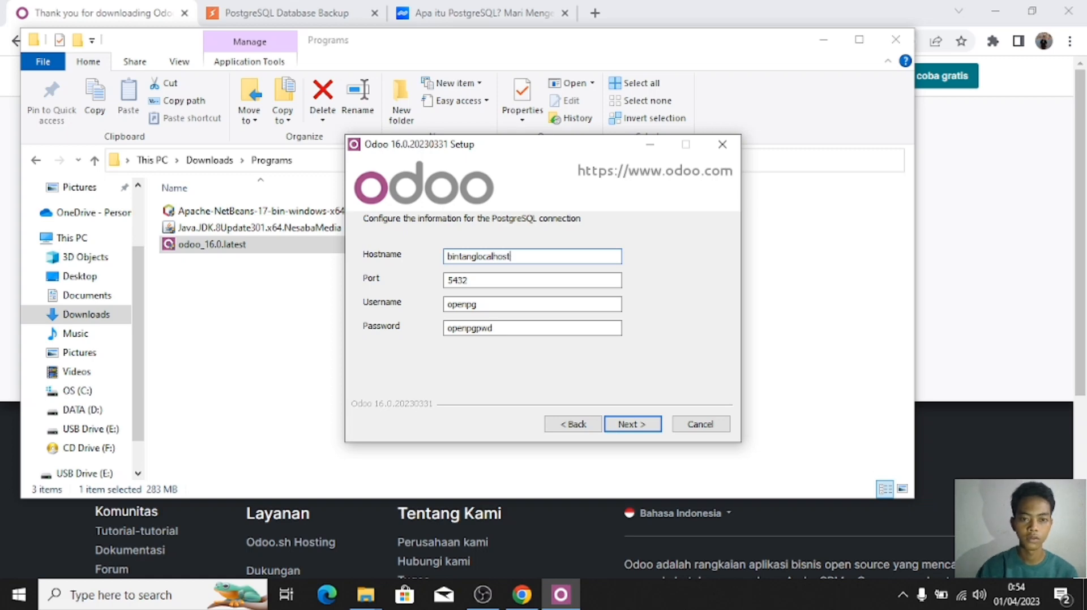
pyautogui.click(490, 306)
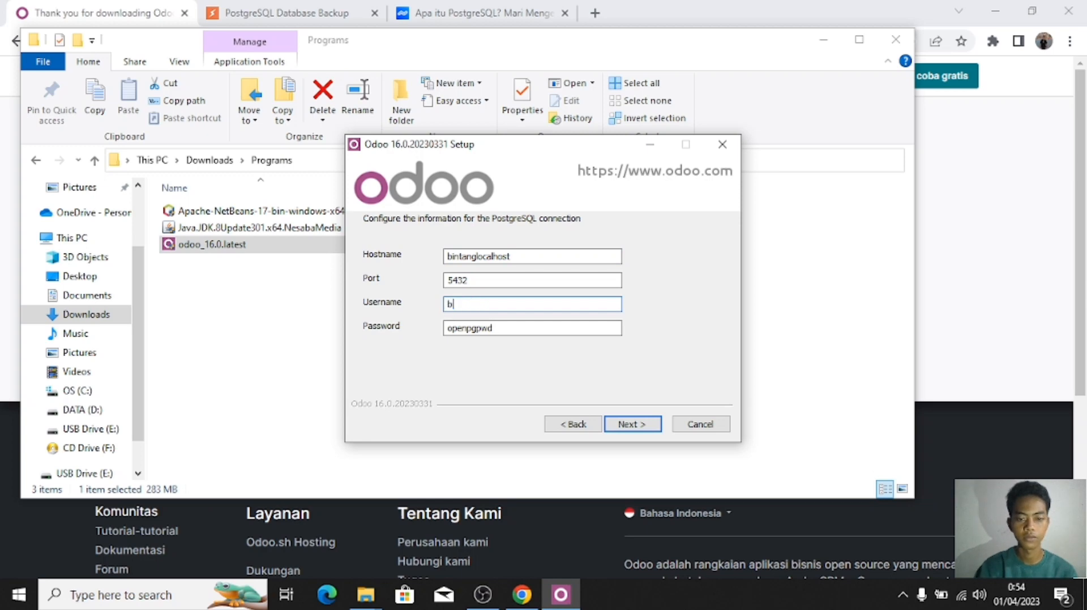
pyautogui.press('Tab')
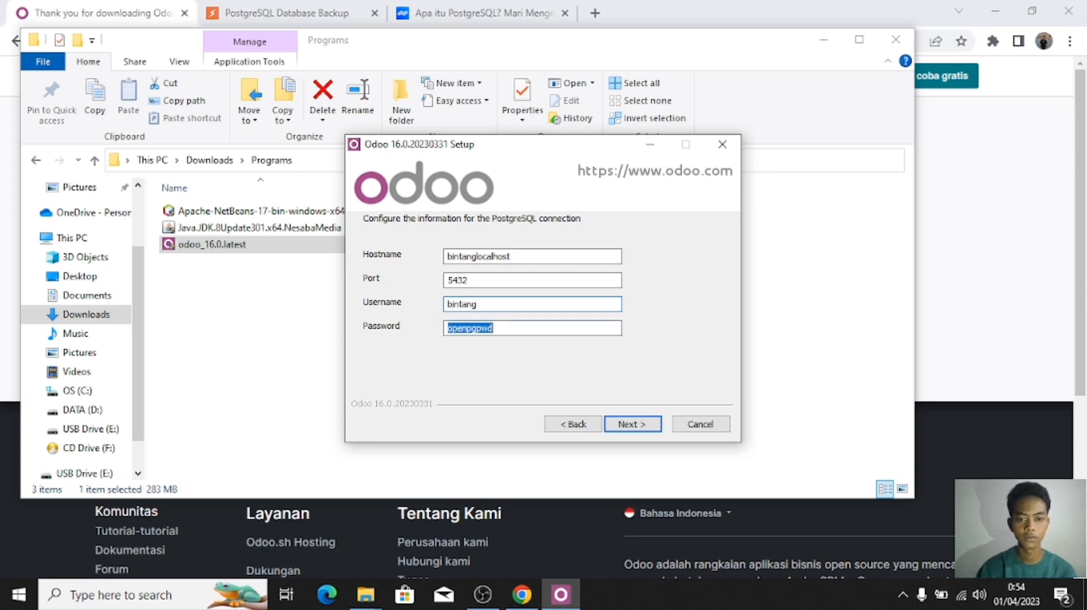
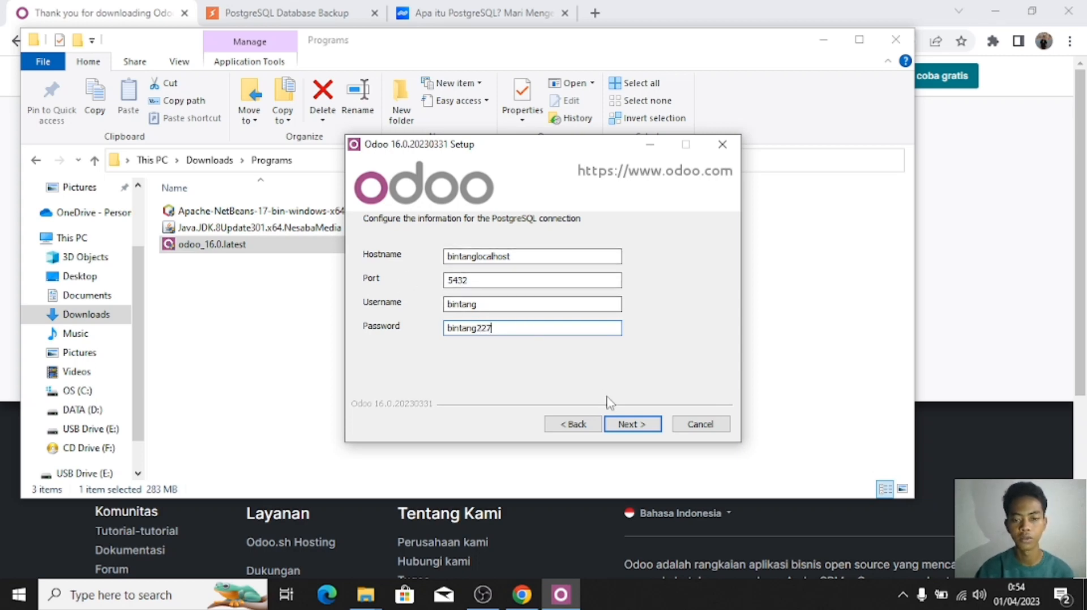
# Step: Accept the PostgreSQL connection settings to reach the C:\Program Files\Odoo 16.0.20230331 destination page
pyautogui.click(632, 425)
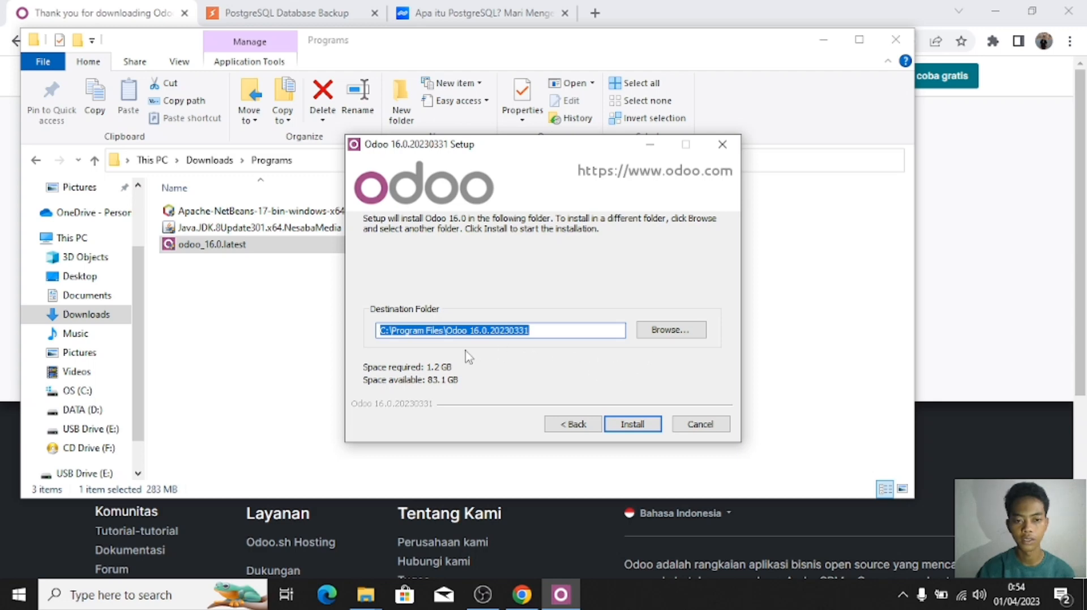
# Step: Start installing Odoo into C:\Program Files\Odoo 16.0.20230331, which begins downloading PostgreSQL 12.4
pyautogui.click(632, 424)
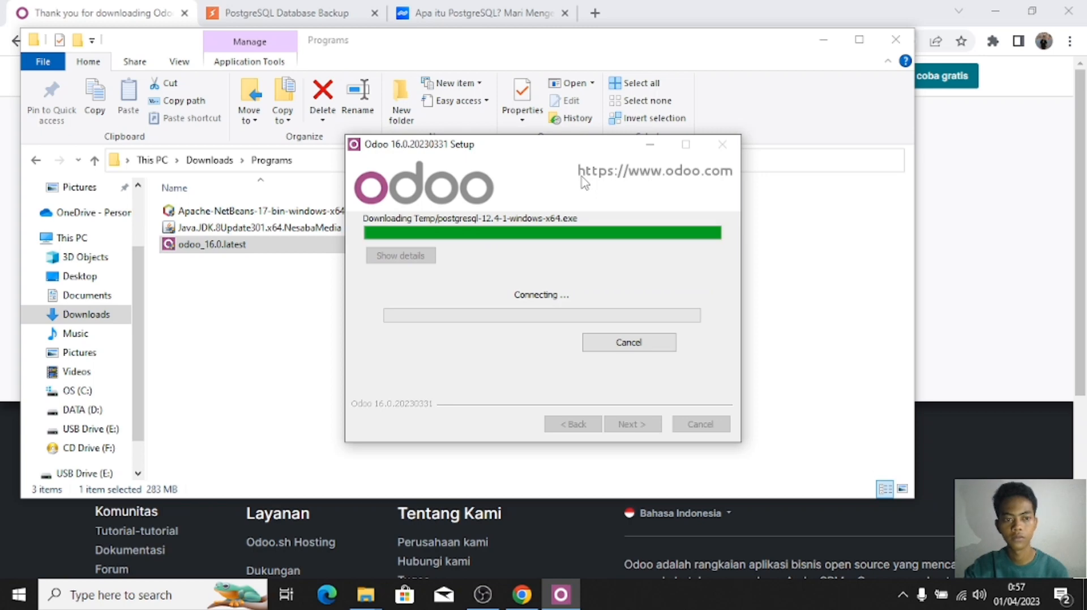
# Step: Minimize File Explorer while the PostgreSQL 12.4 setup begins unpacking
pyautogui.click(823, 39)
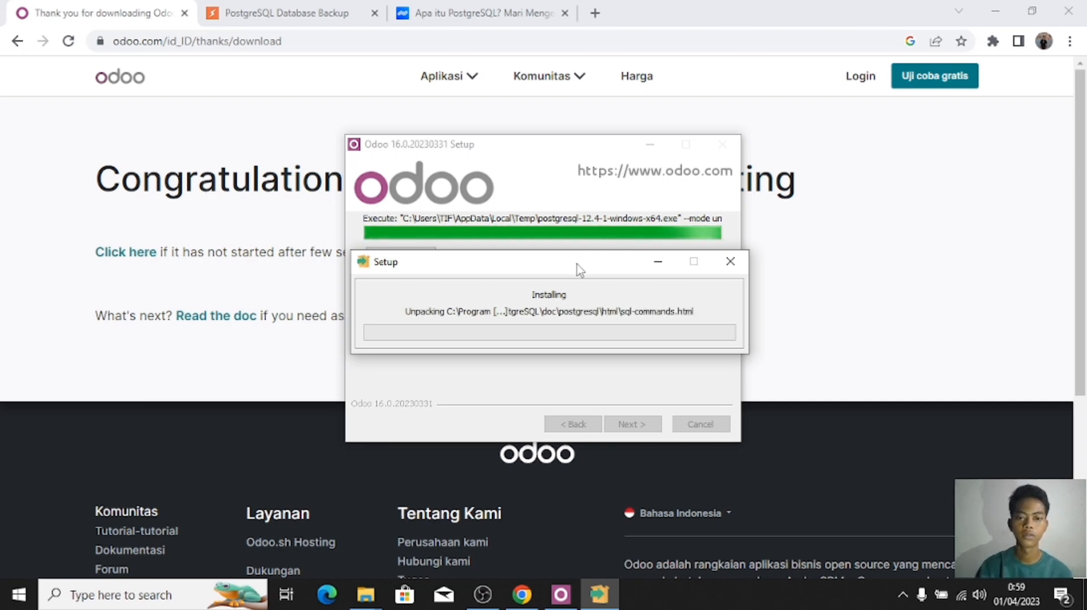
# Step: Move the PostgreSQL Setup window lower and let its installation run
pyautogui.moveTo(611, 255); pyautogui.dragTo(564, 304)
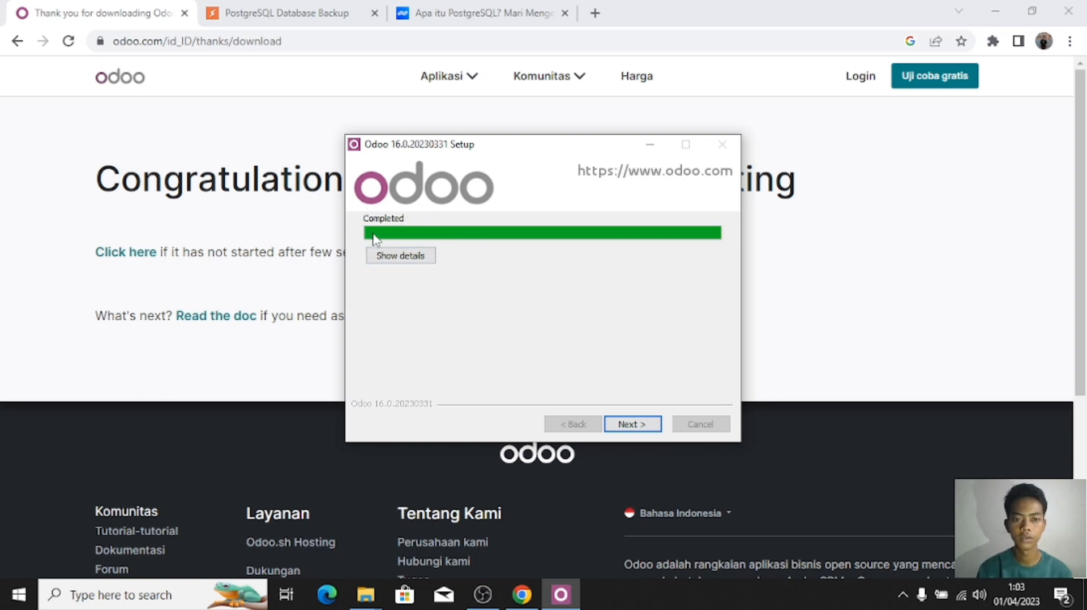
# Step: Complete the Odoo setup with Start Odoo checked so localhost:8069 opens
pyautogui.click(638, 429)
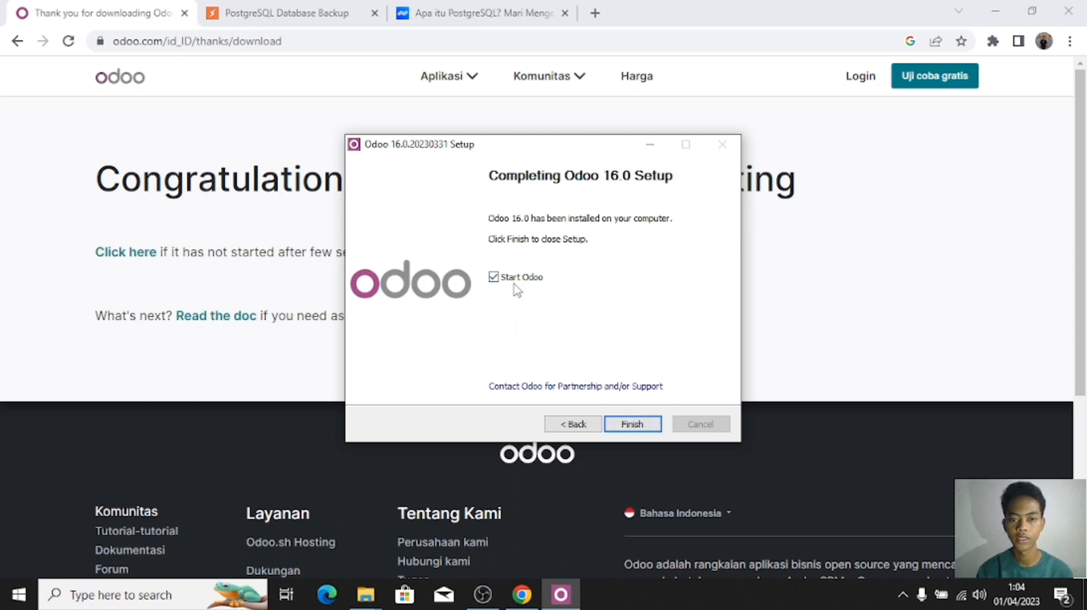
pyautogui.click(635, 426)
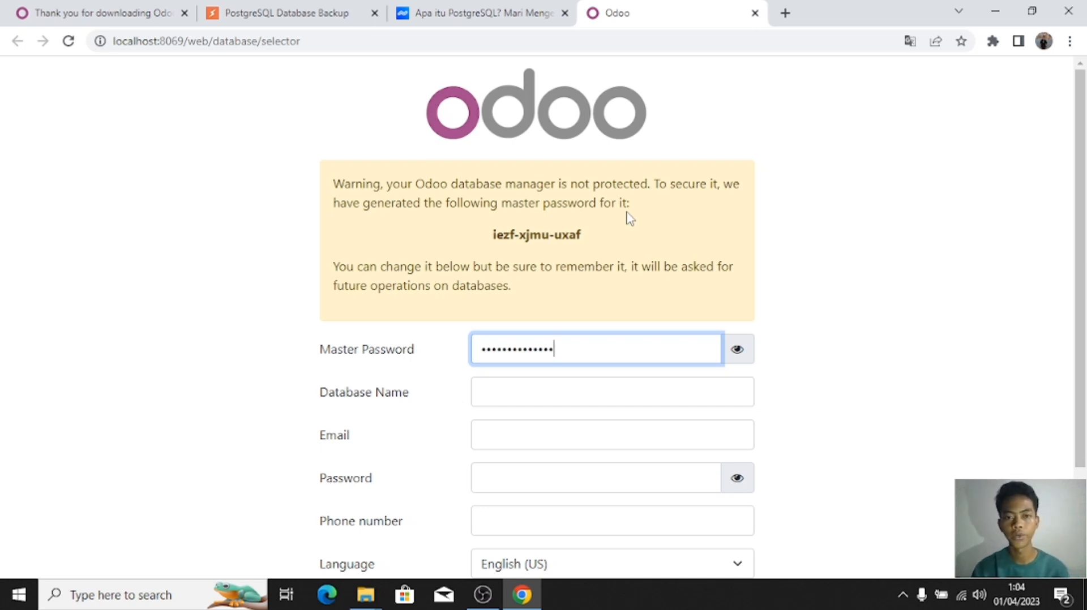
pyautogui.scroll(-2, 781, 200)
pyautogui.scroll(2, 781, 200)
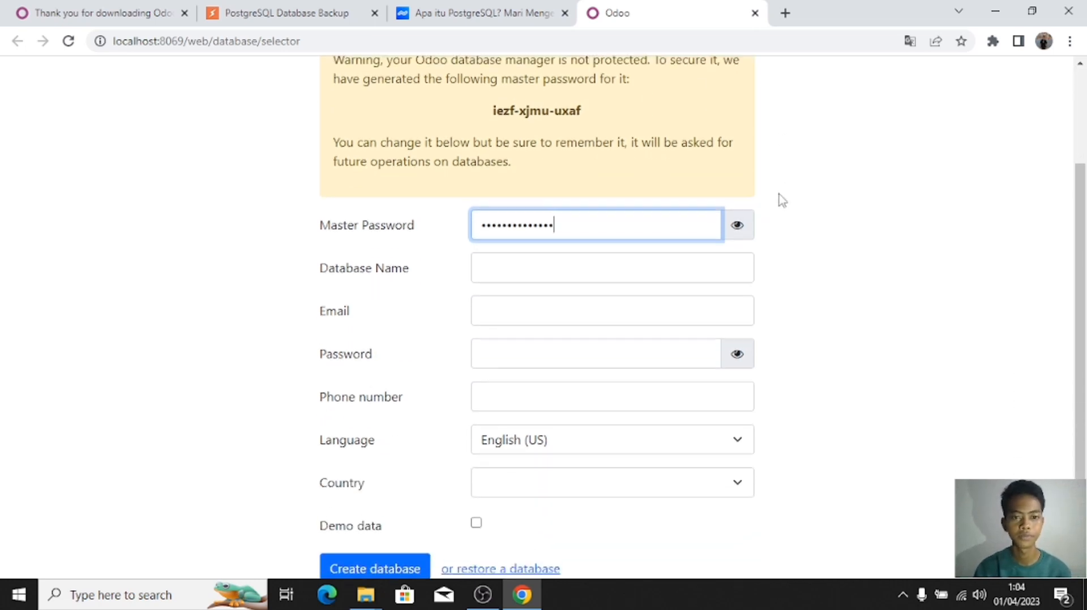
pyautogui.scroll(-1, 781, 200)
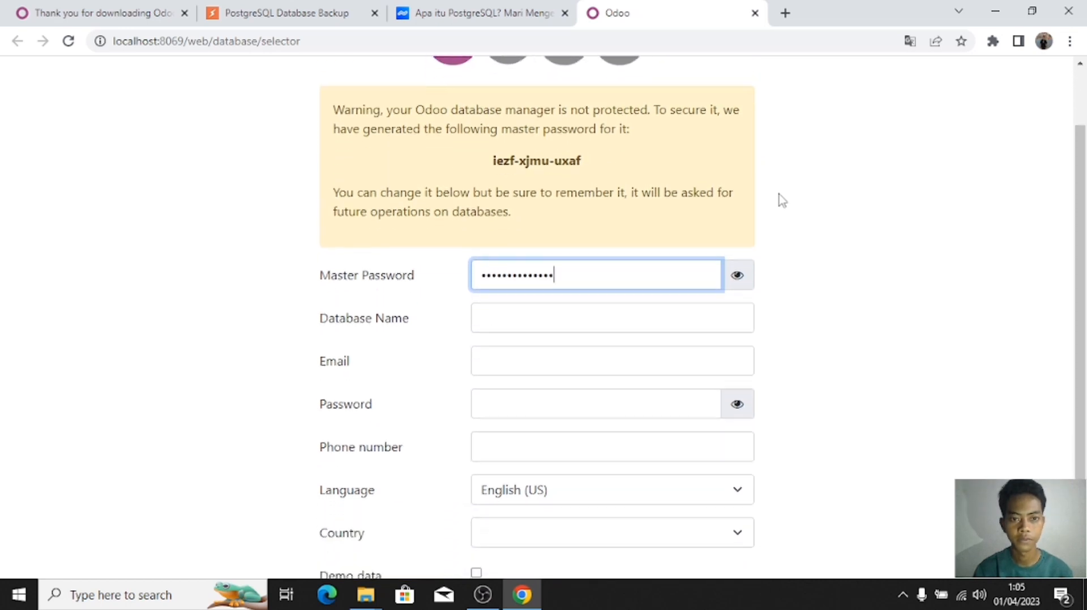
pyautogui.scroll(-1, 781, 199)
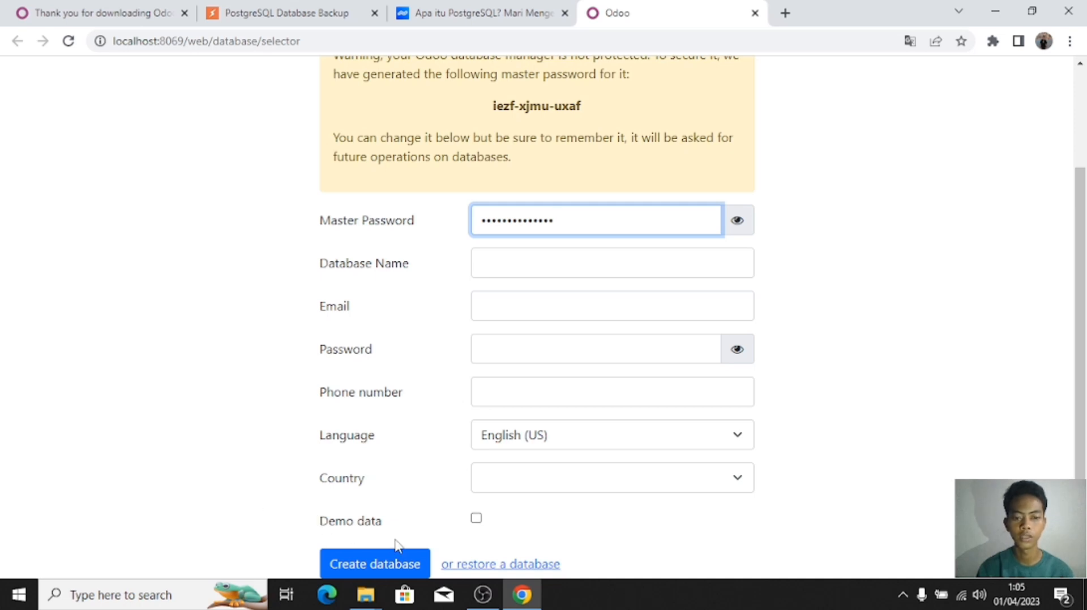
pyautogui.scroll(3, 300, 517)
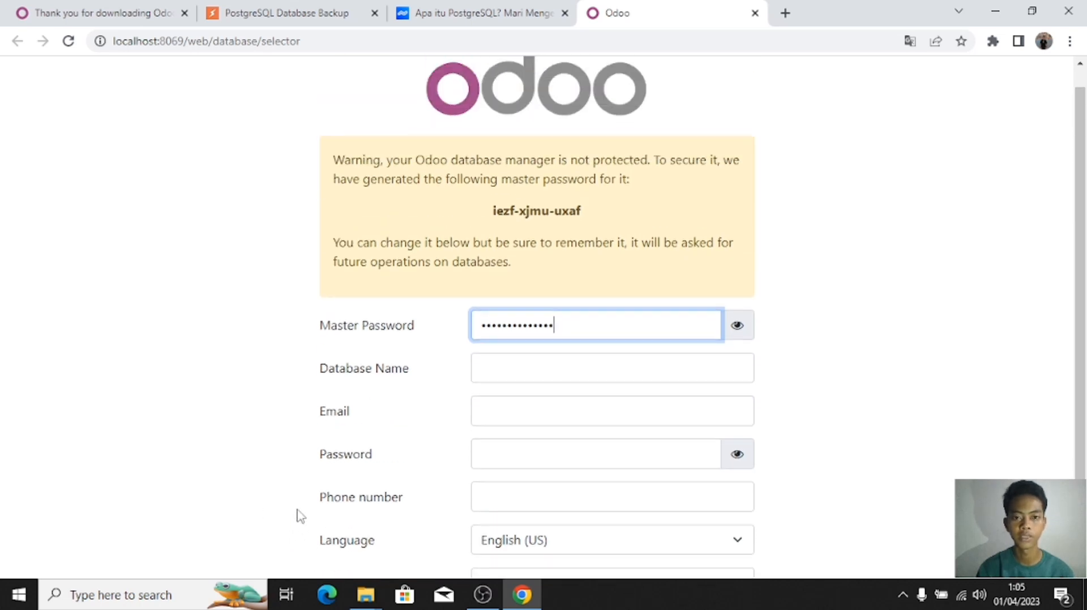
pyautogui.scroll(-2, 300, 516)
pyautogui.scroll(1, 299, 516)
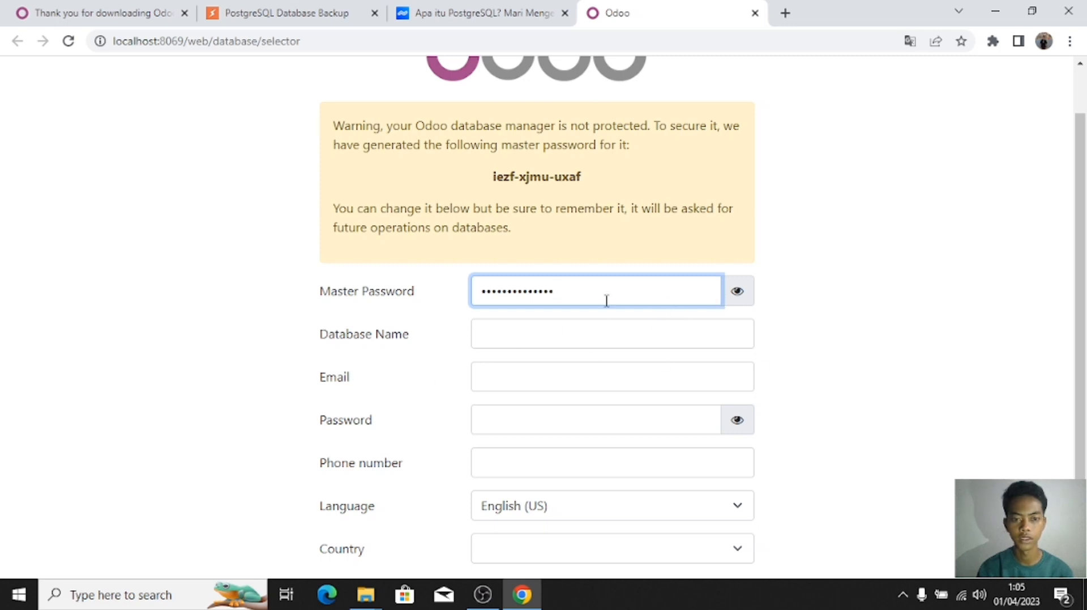
pyautogui.click(739, 299)
pyautogui.click(740, 300)
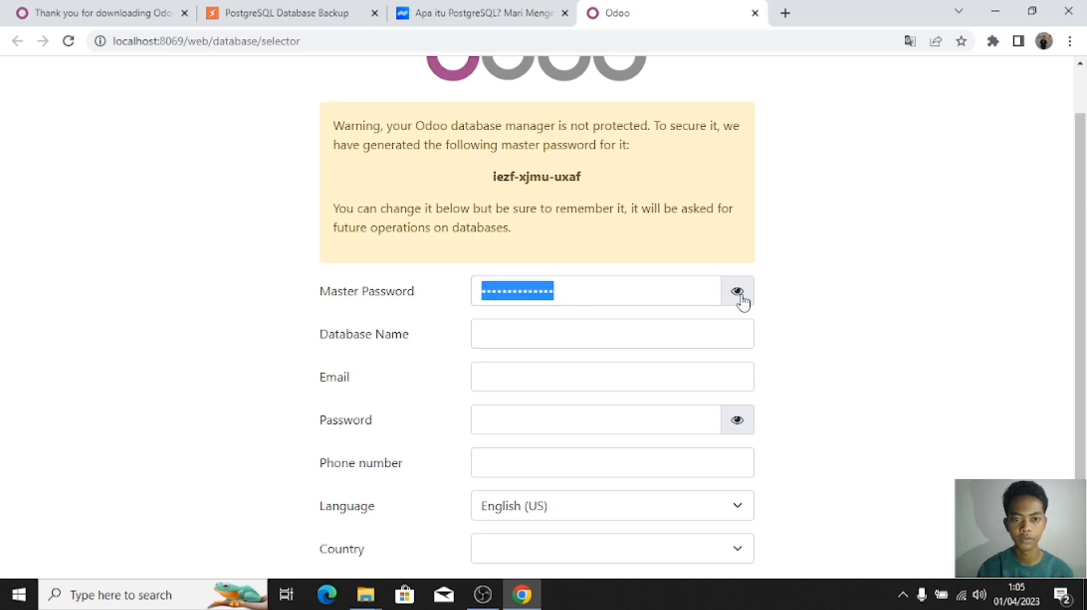
pyautogui.click(742, 299)
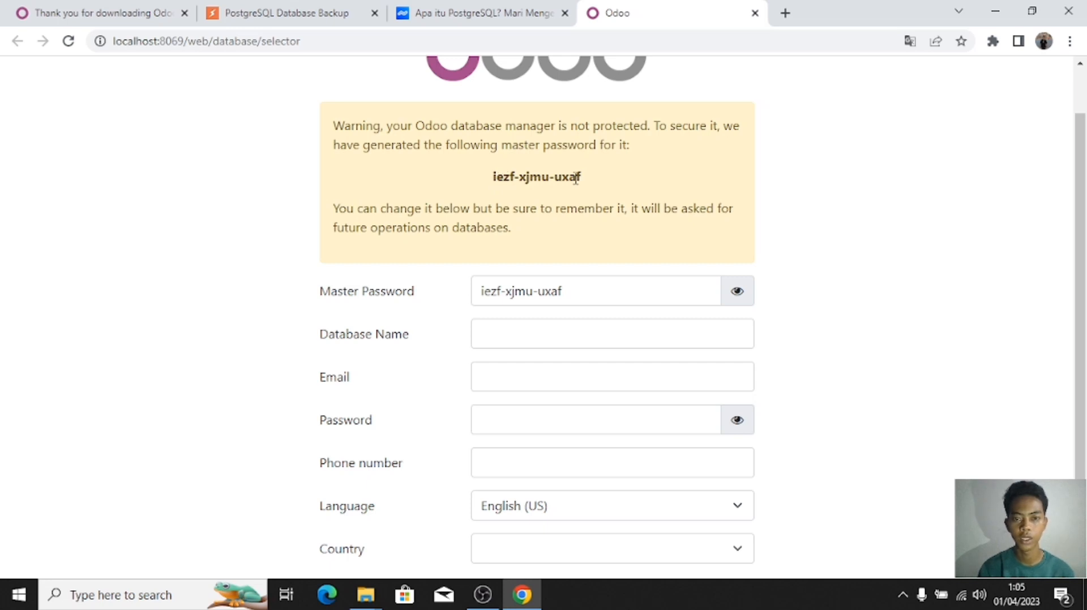
pyautogui.click(741, 293)
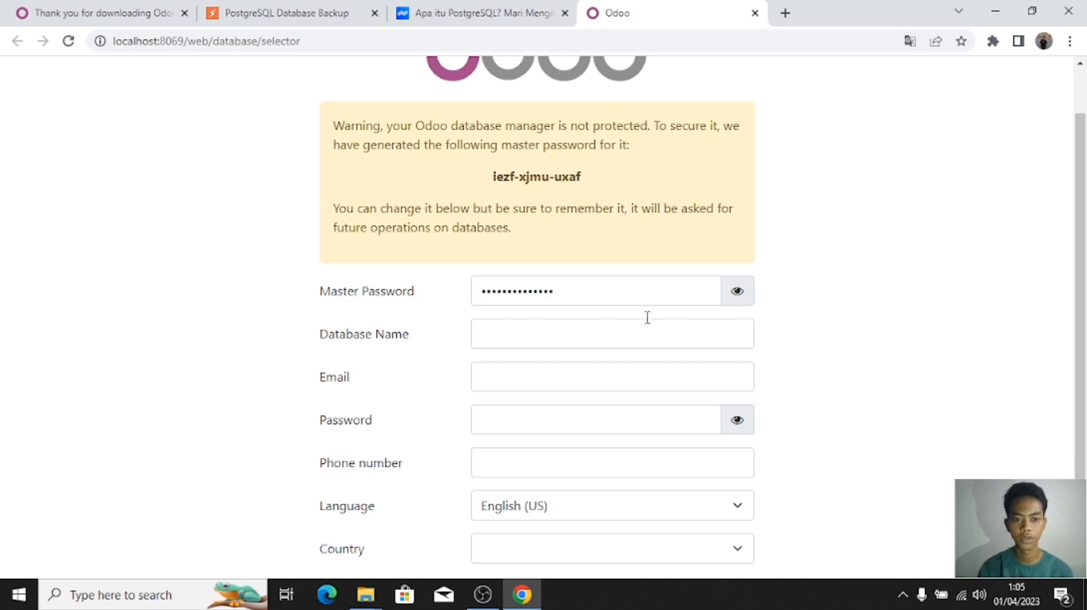
pyautogui.click(518, 339)
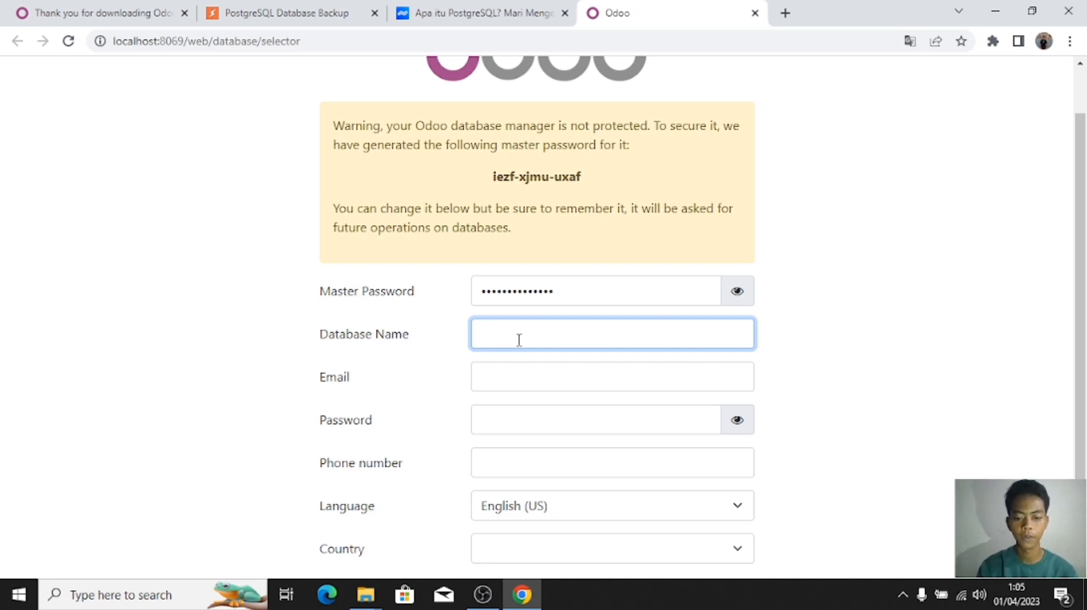
# Step: Enter the database name, the admin e-mail, the password and the phone number
pyautogui.write('Bintang')
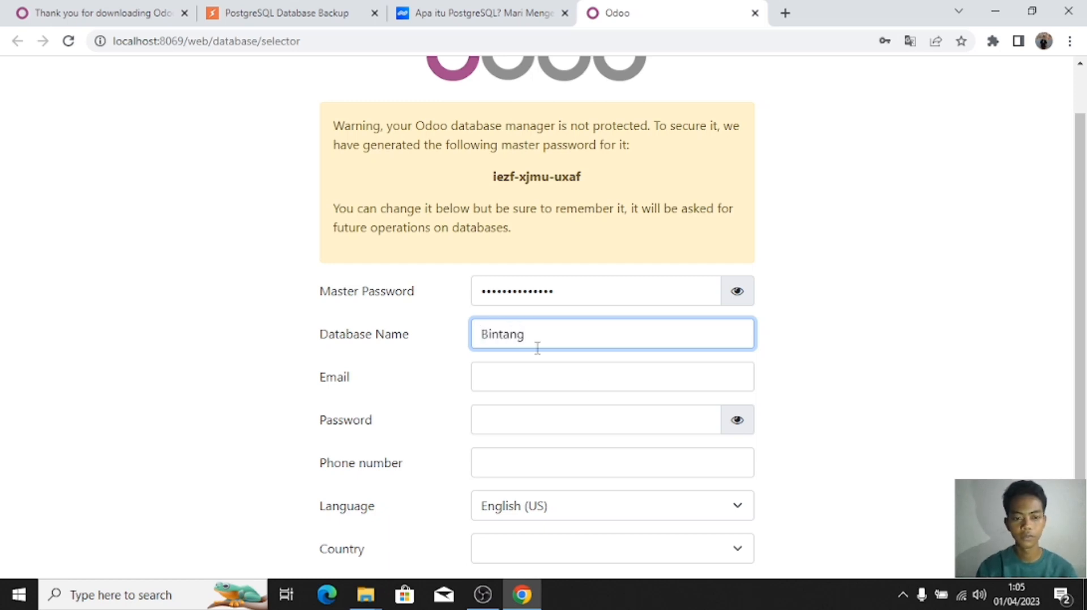
pyautogui.scroll(-1, 623, 405)
pyautogui.click(568, 312)
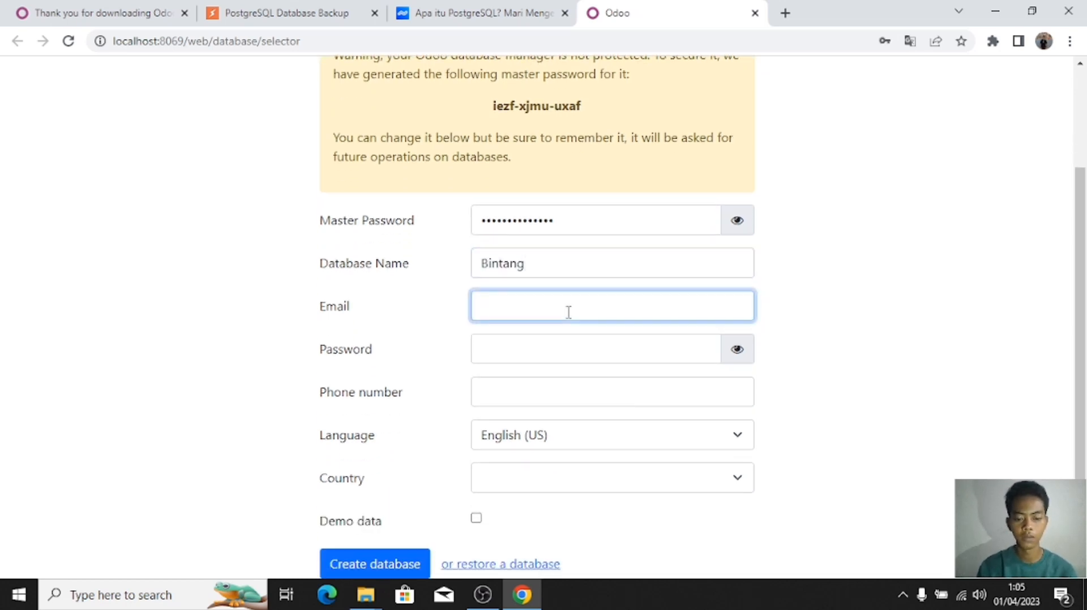
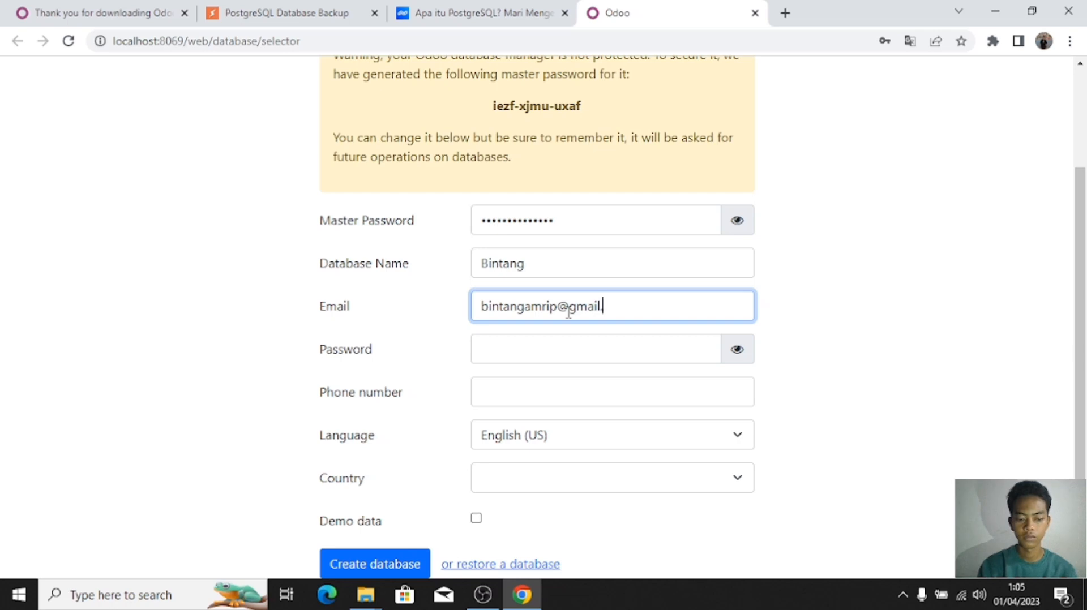
pyautogui.press('Tab')
pyautogui.write('••••••••••')
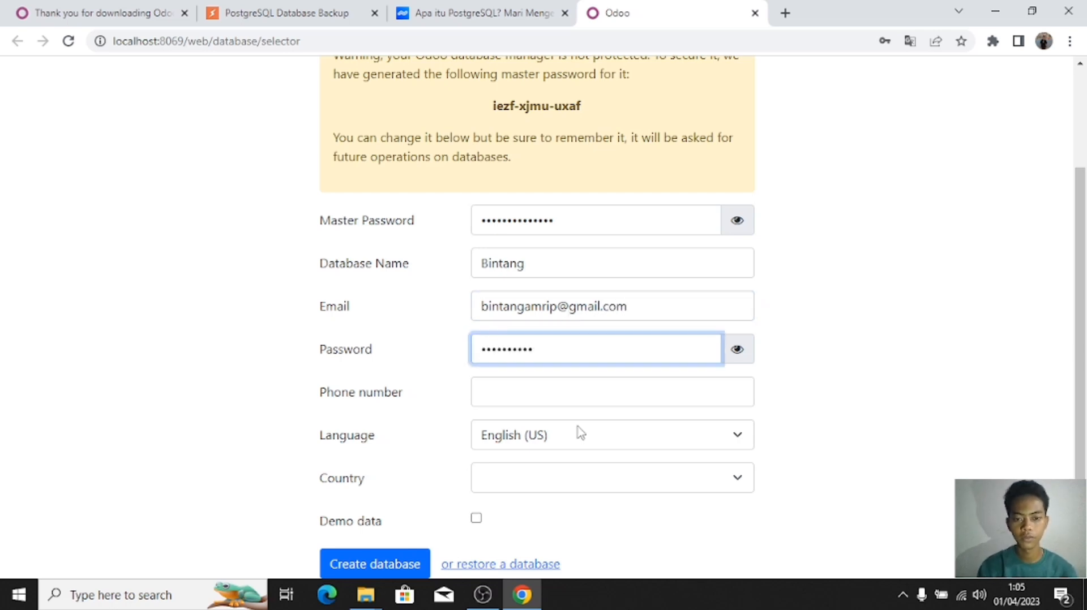
pyautogui.click(566, 405)
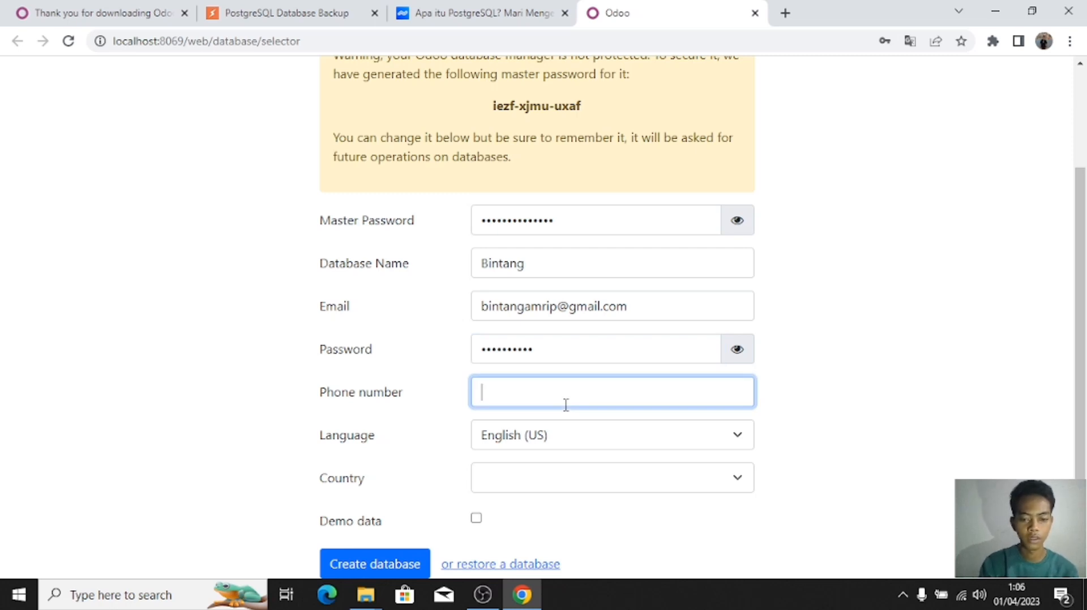
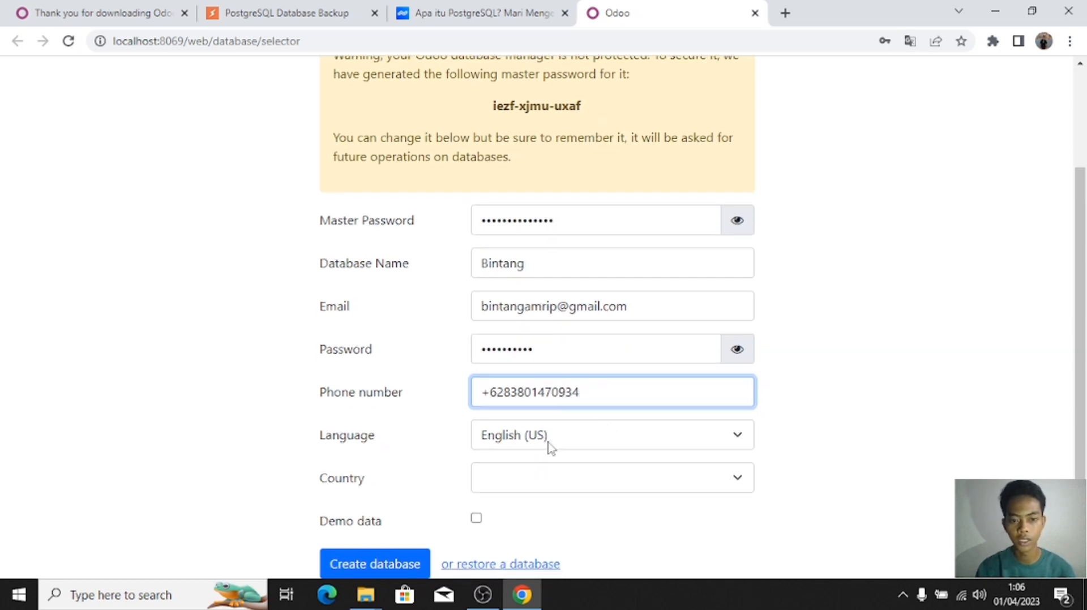
# Step: Keep the database language set to English (US)
pyautogui.click(638, 444)
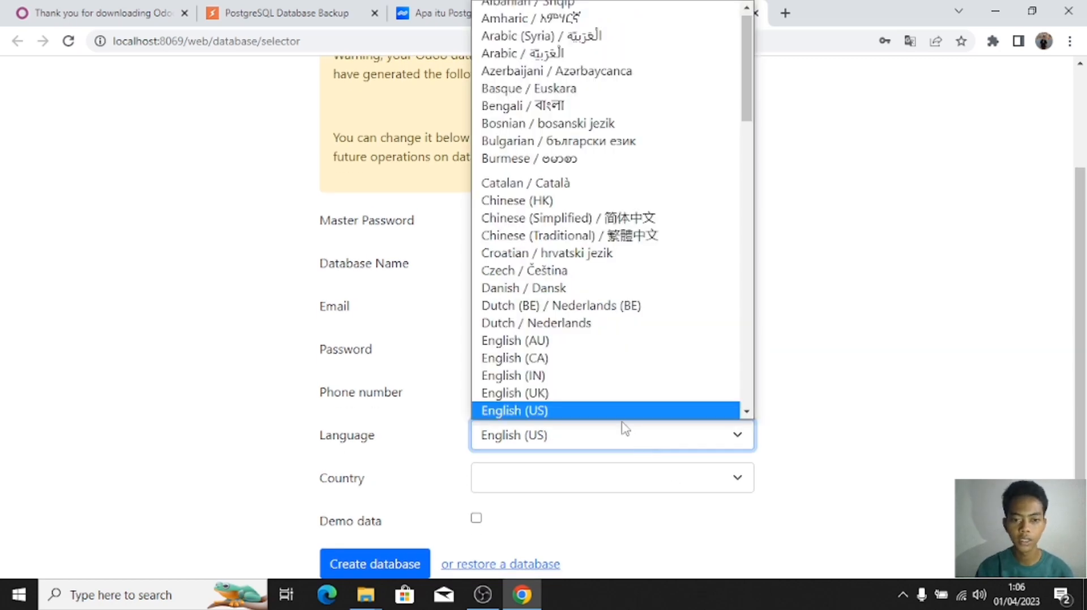
pyautogui.scroll(-10, 614, 380)
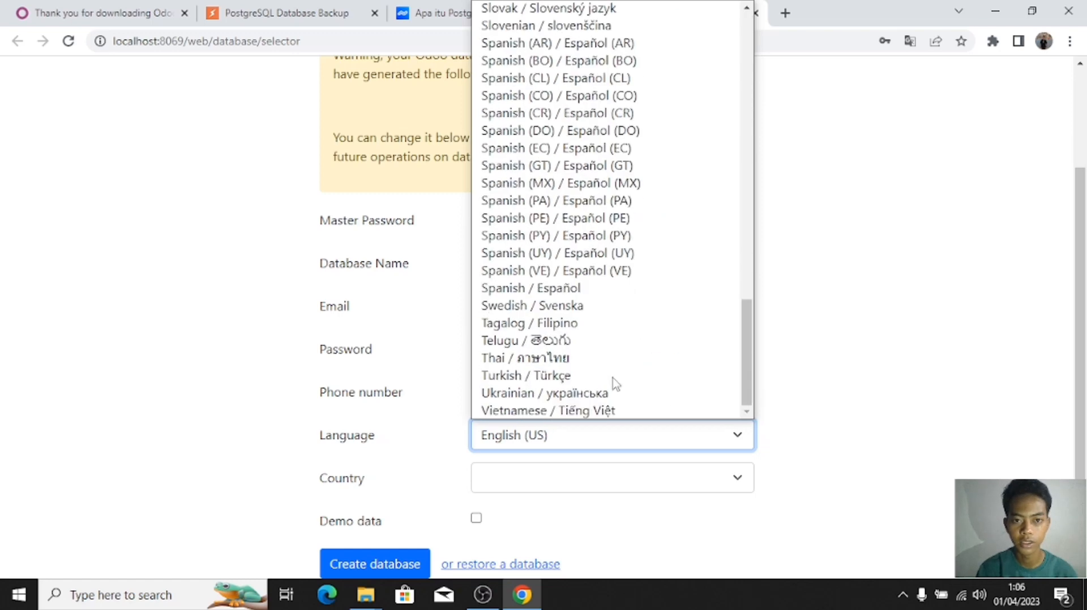
pyautogui.scroll(10, 614, 382)
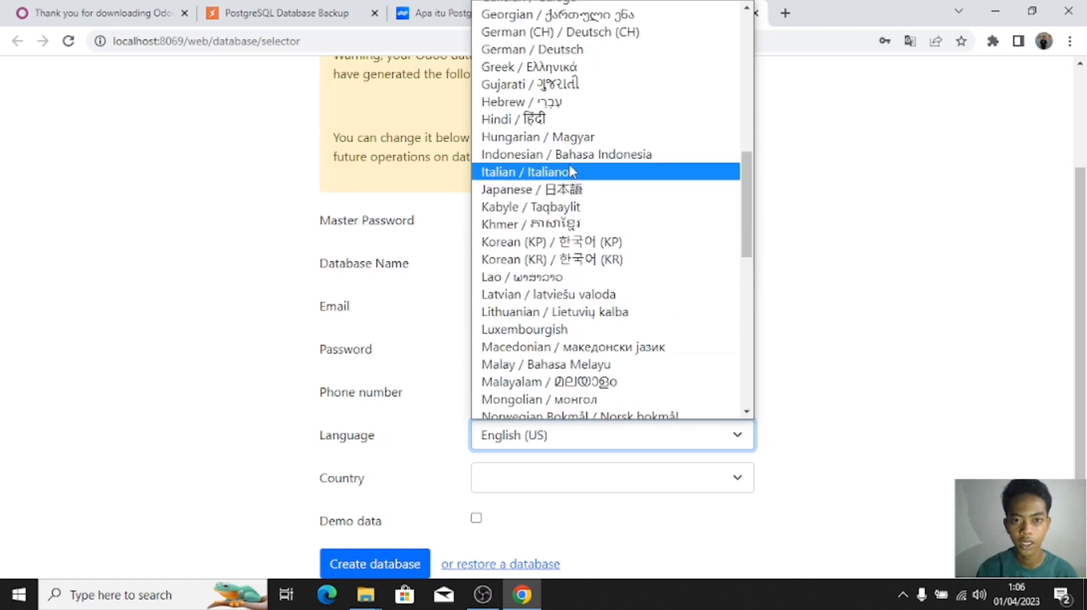
pyautogui.scroll(10, 571, 168)
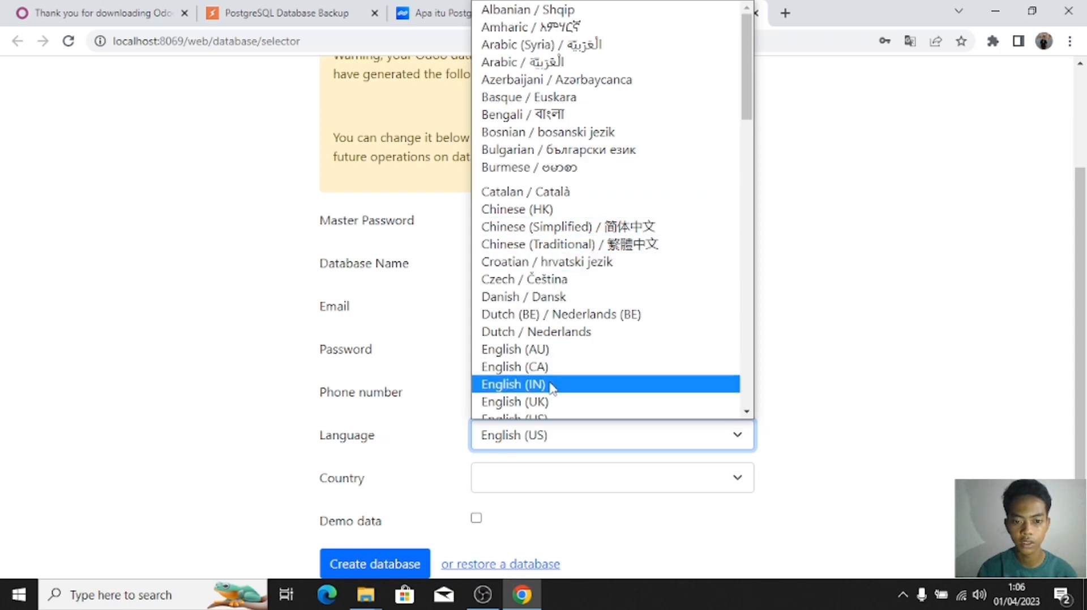
pyautogui.scroll(-3, 551, 390)
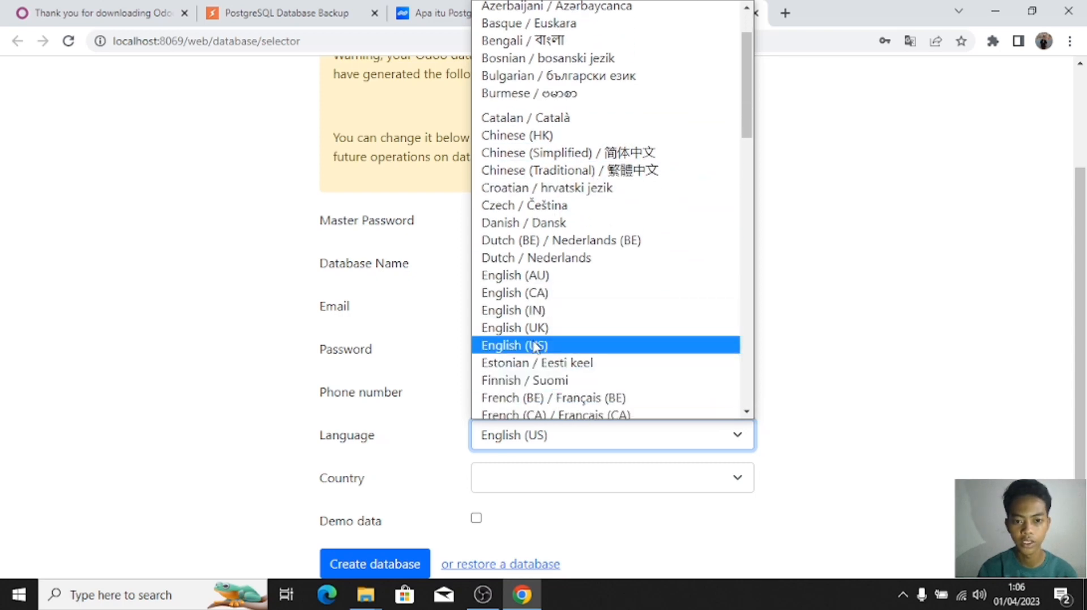
pyautogui.click(535, 346)
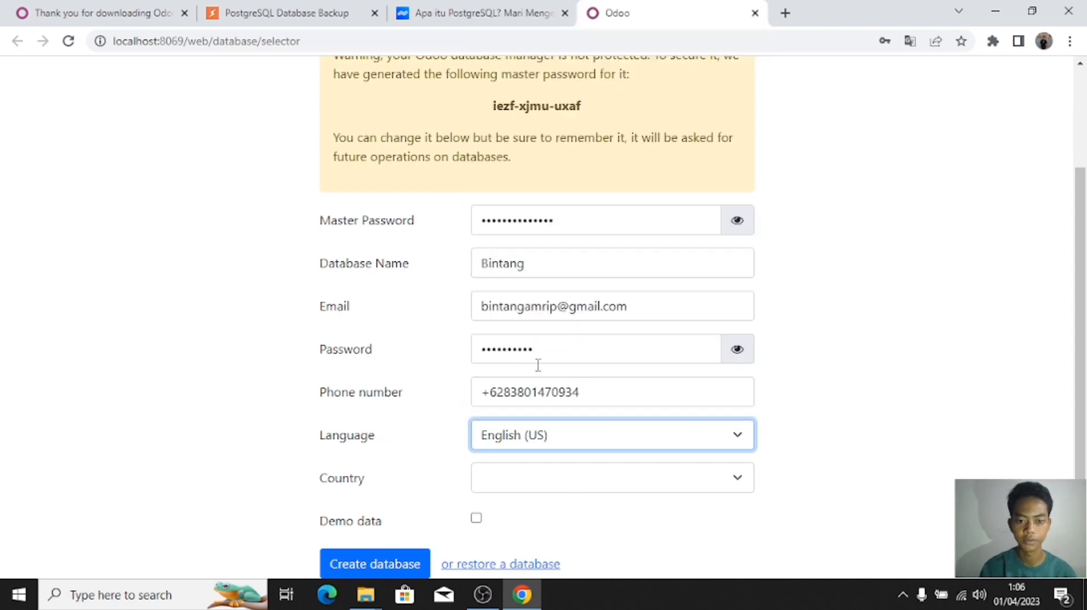
# Step: Choose Indonesia as the country and include demo data
pyautogui.click(712, 481)
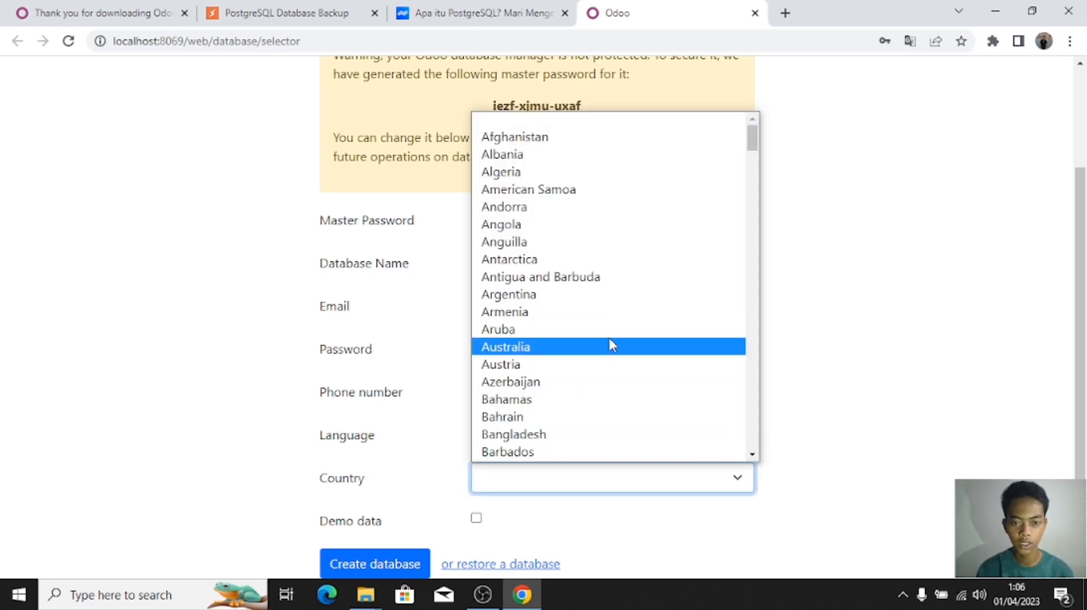
pyautogui.scroll(-15, 609, 343)
pyautogui.scroll(-20, 611, 344)
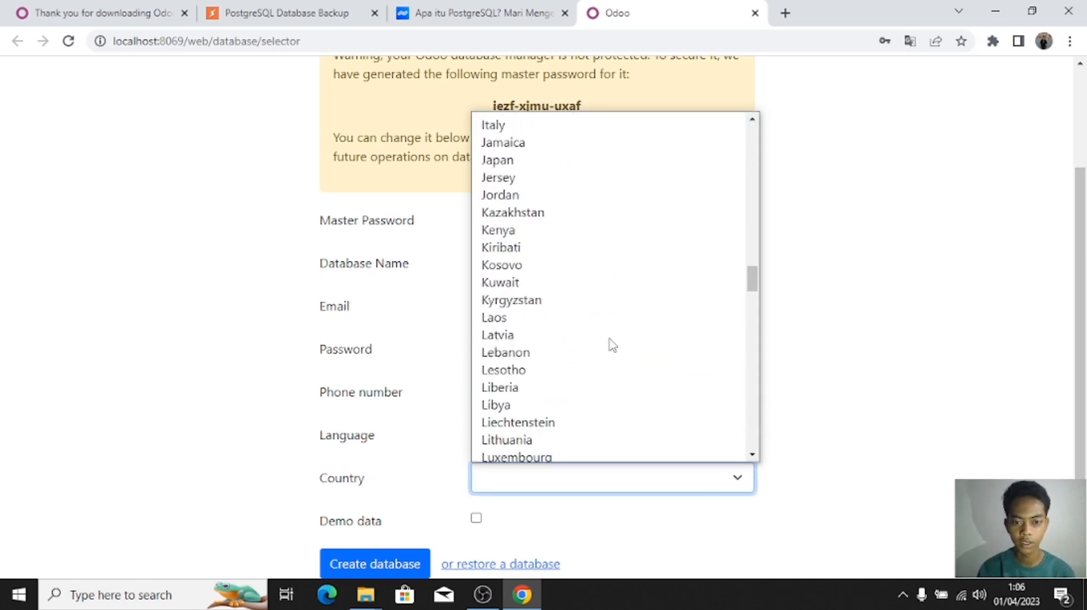
pyautogui.scroll(-5, 611, 344)
pyautogui.scroll(20, 611, 344)
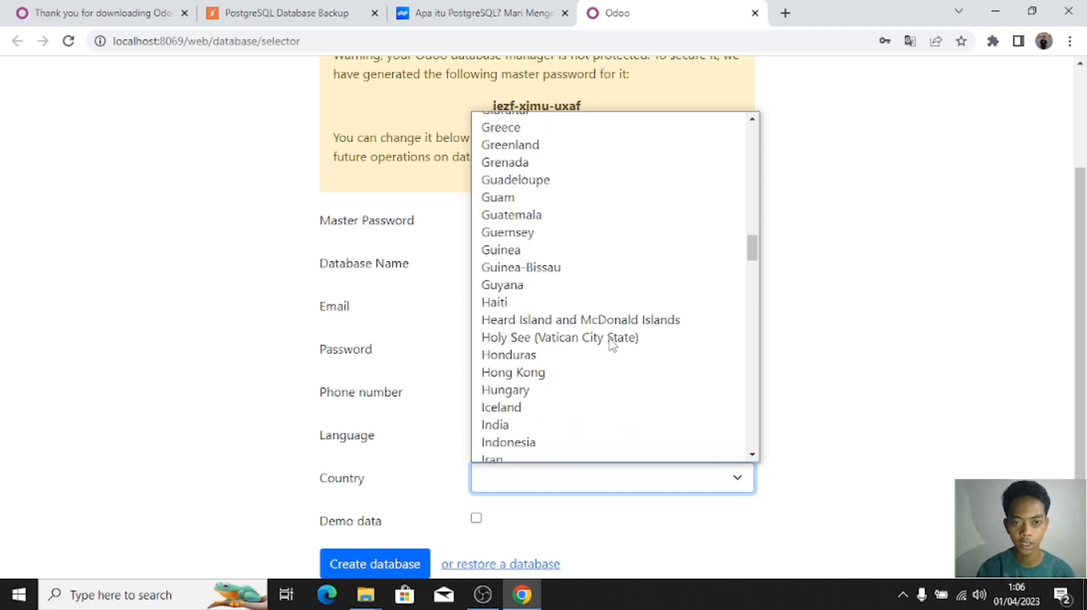
pyautogui.scroll(-4, 612, 344)
pyautogui.scroll(-5, 611, 344)
pyautogui.scroll(1, 611, 344)
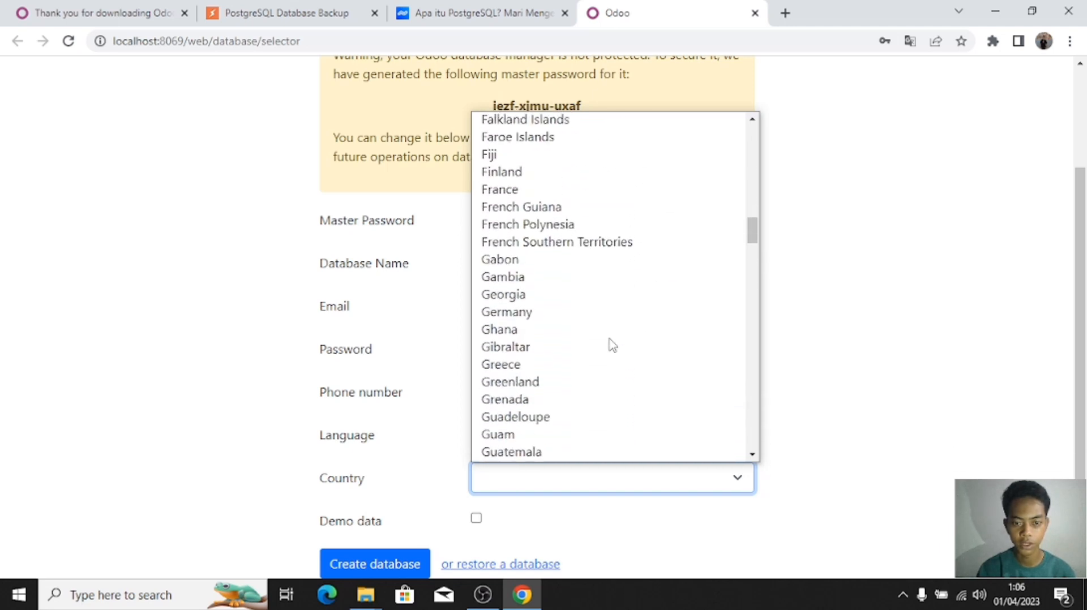
pyautogui.scroll(-7, 611, 345)
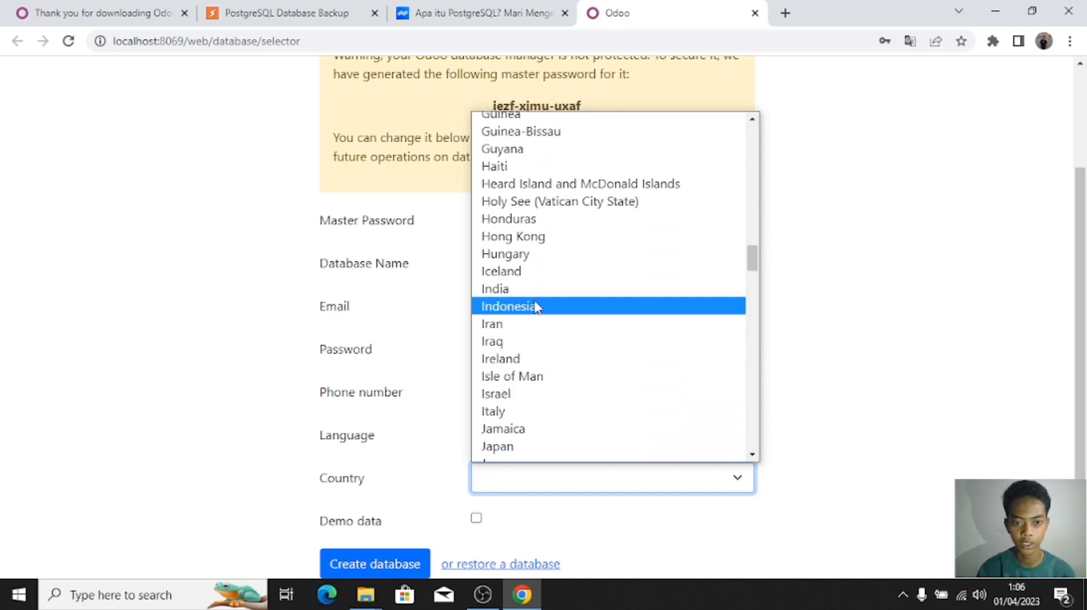
pyautogui.click(538, 304)
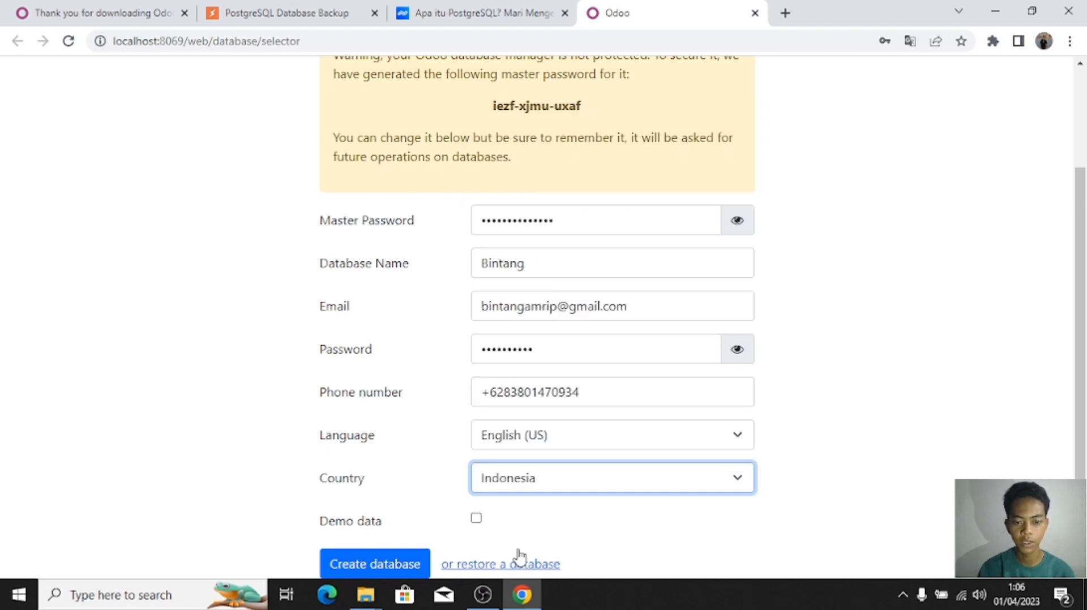
pyautogui.click(476, 518)
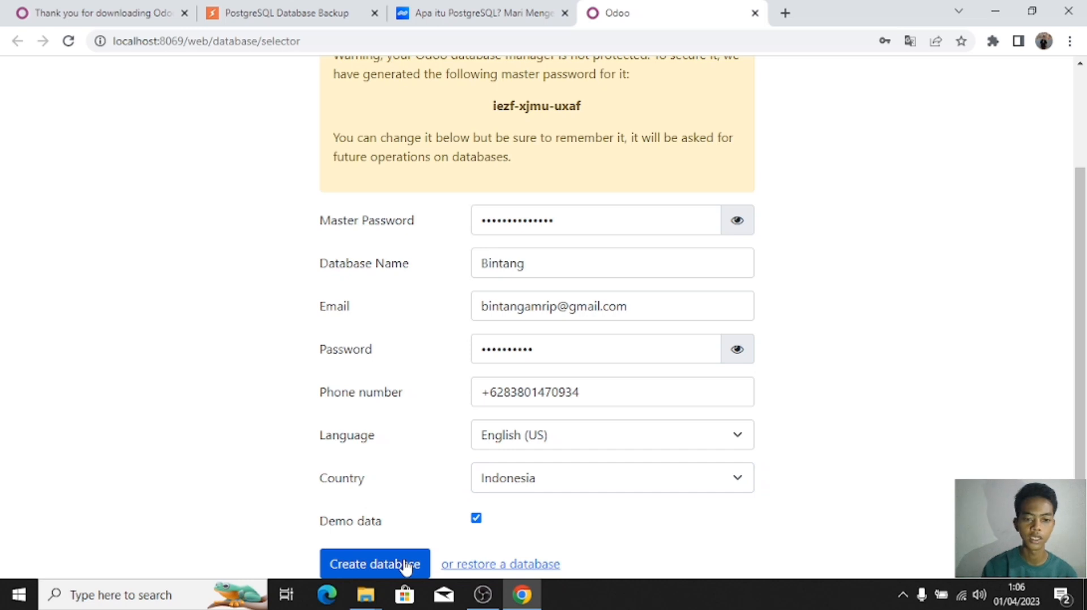
pyautogui.click(405, 567)
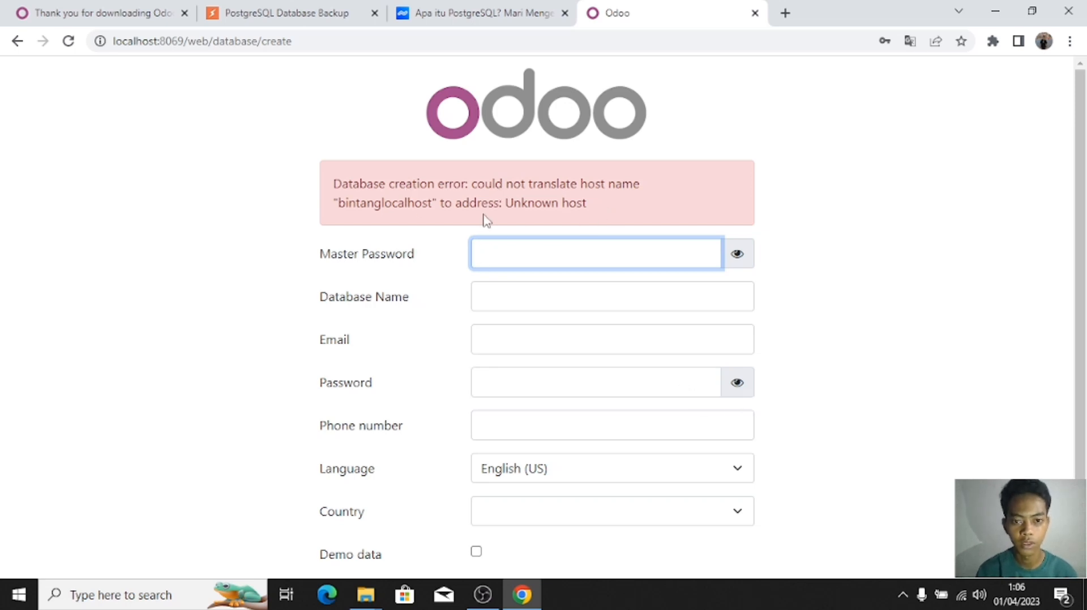
pyautogui.click(753, 271)
pyautogui.click(635, 249)
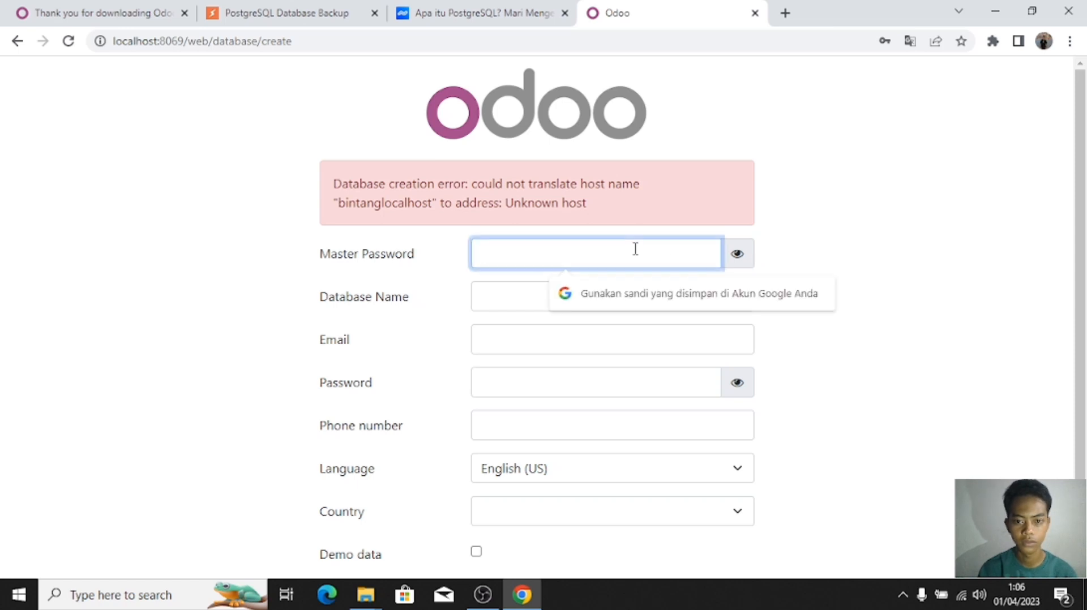
pyautogui.click(744, 253)
pyautogui.scroll(-1, 583, 221)
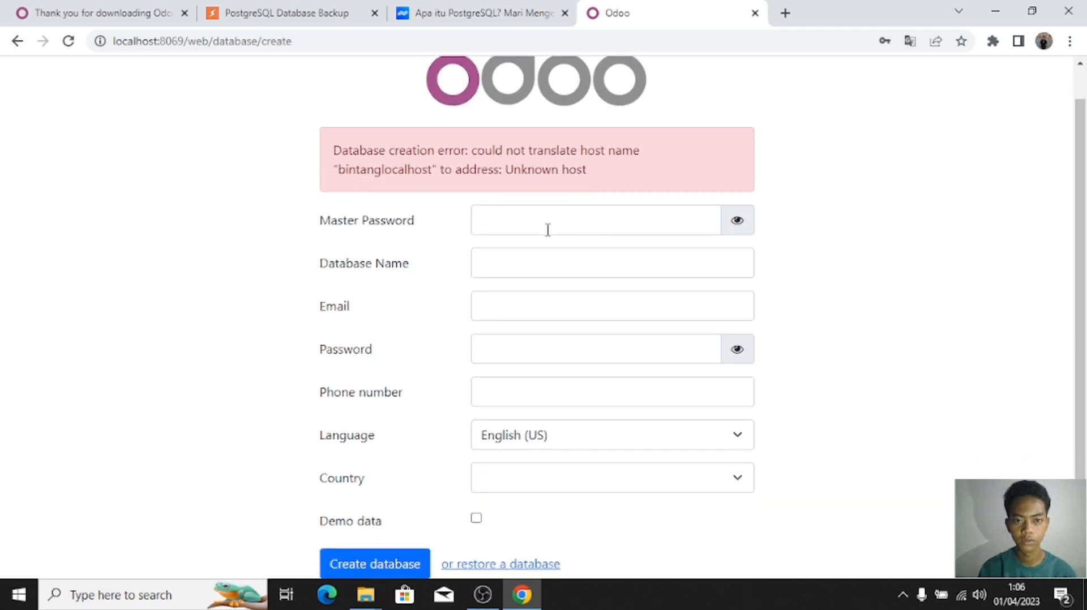
pyautogui.scroll(1, 548, 230)
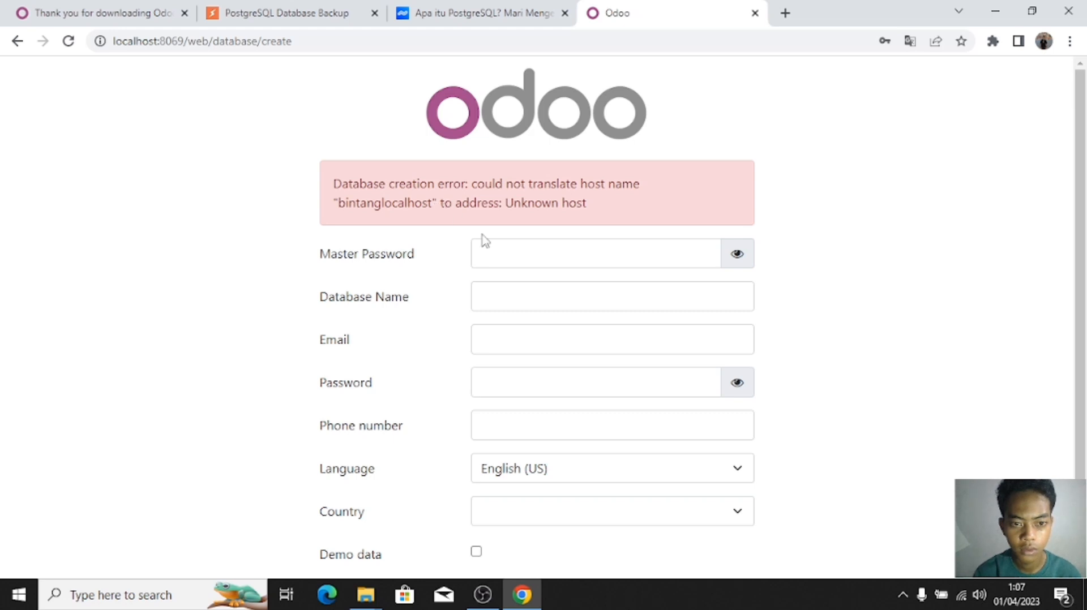
pyautogui.scroll(-1, 483, 240)
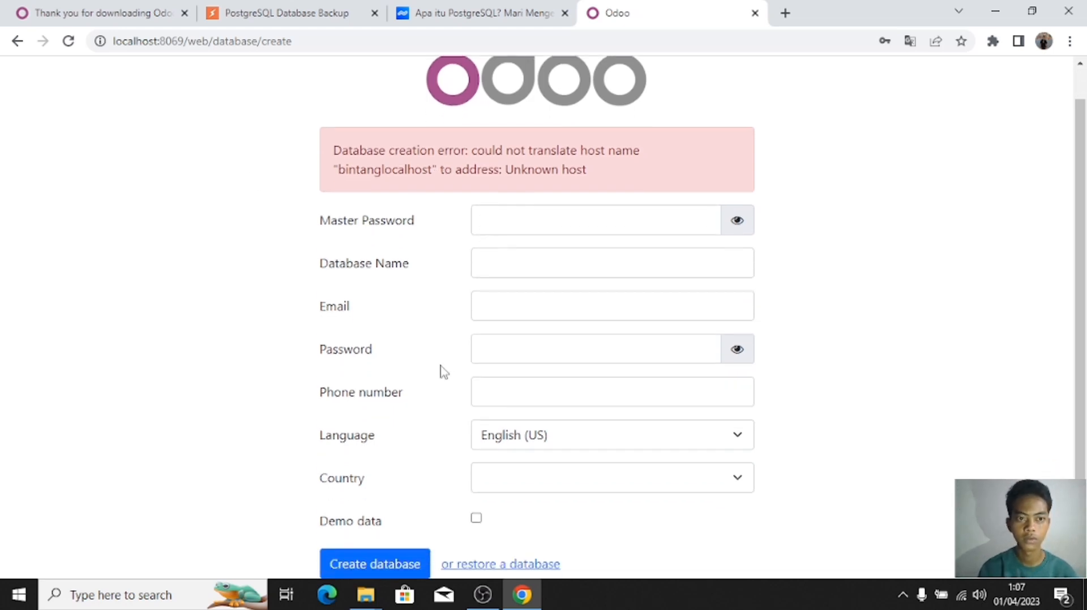
pyautogui.click(181, 40)
pyautogui.click(180, 39)
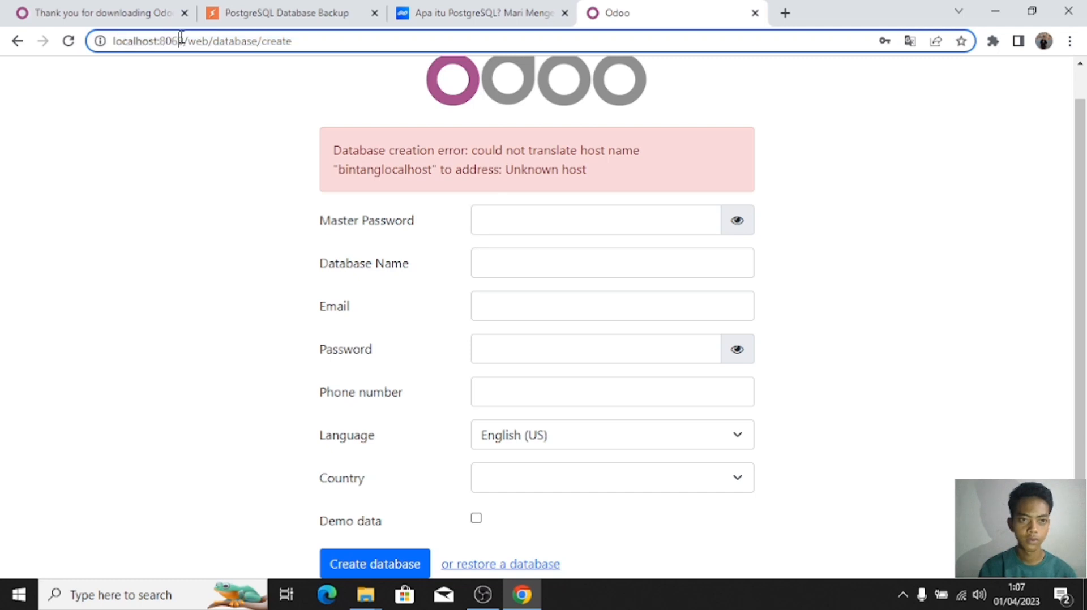
pyautogui.press('BackSpace')
pyautogui.press('BackSpace')
pyautogui.press('BackSpace')
pyautogui.press('BackSpace')
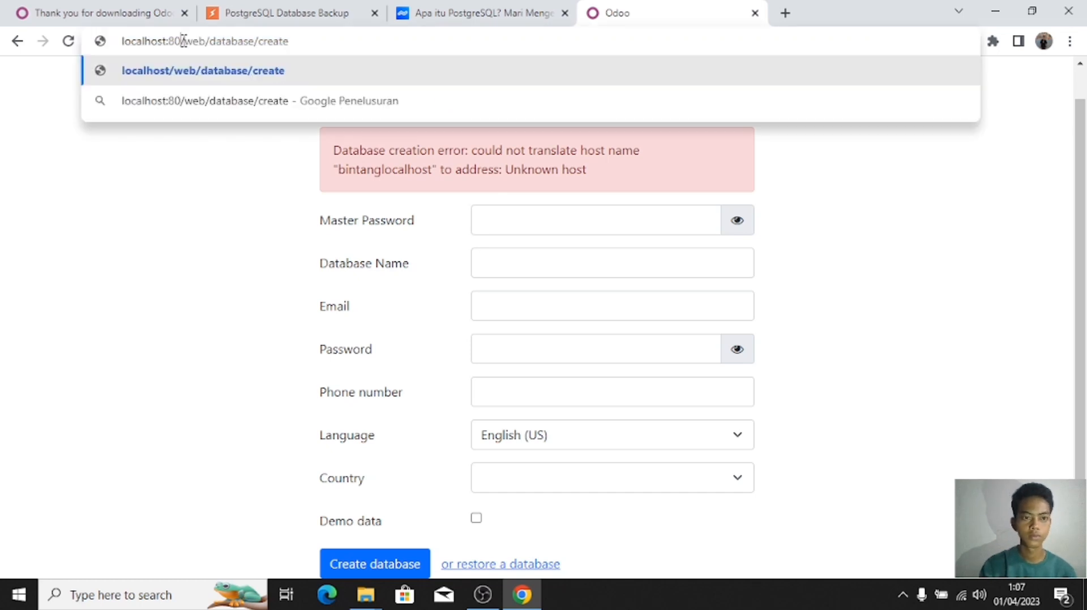
pyautogui.write('5432')
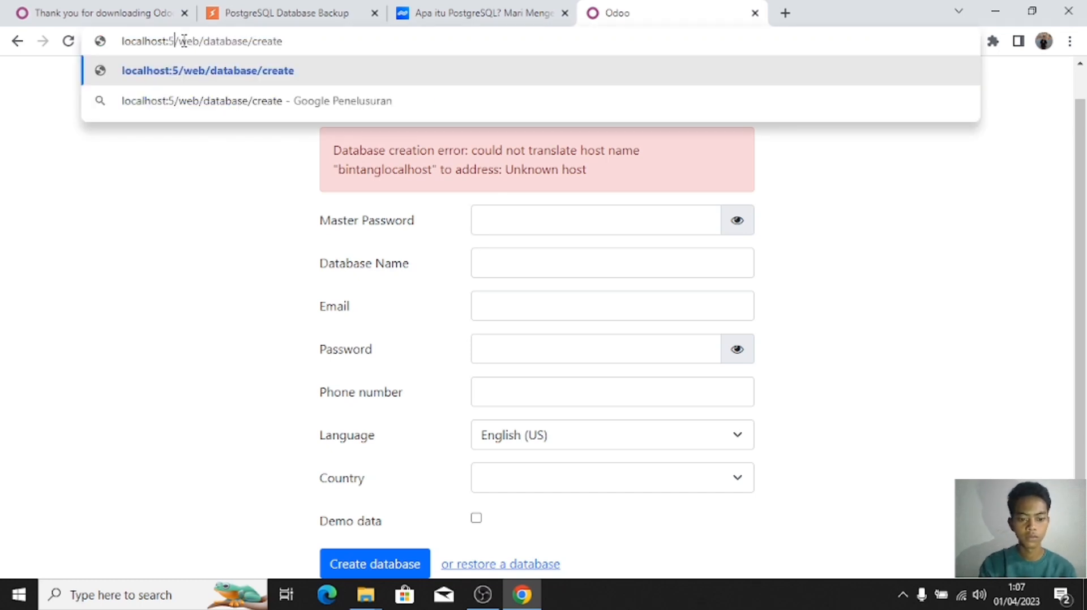
pyautogui.press('Return')
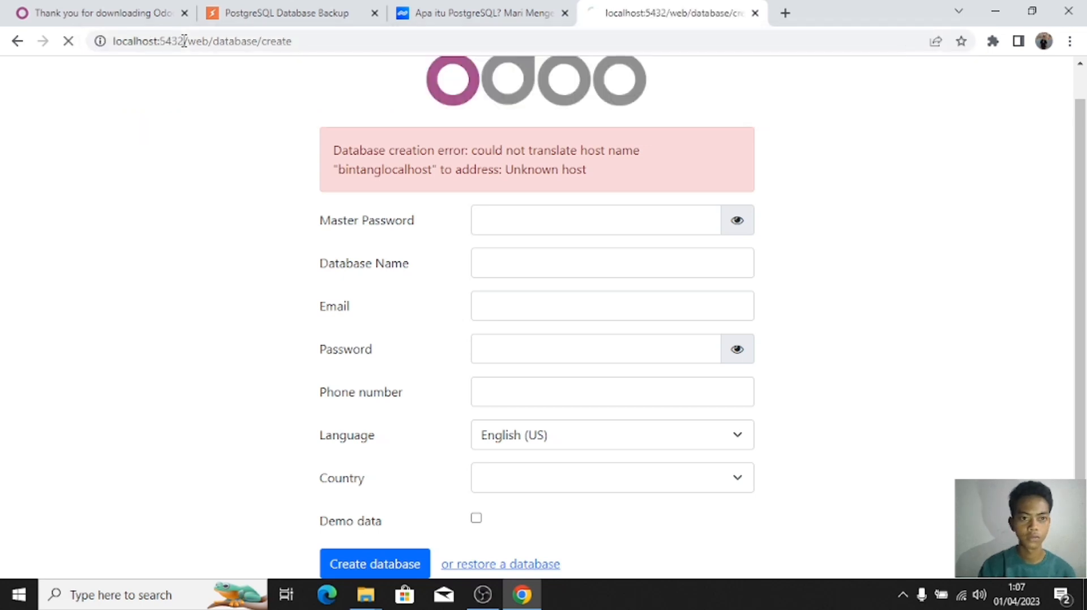
pyautogui.click(341, 461)
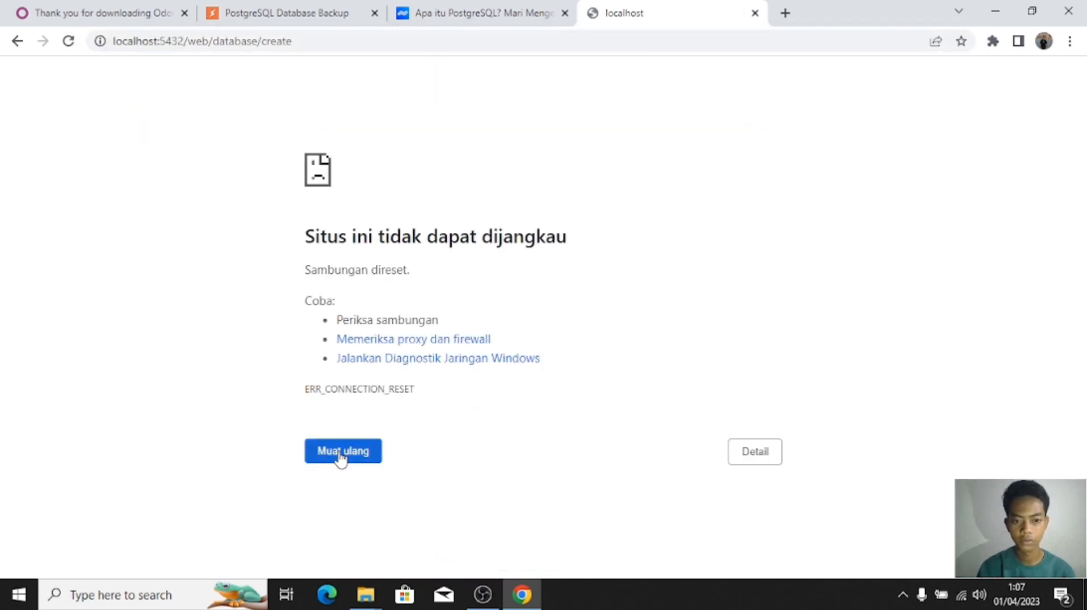
pyautogui.click(17, 42)
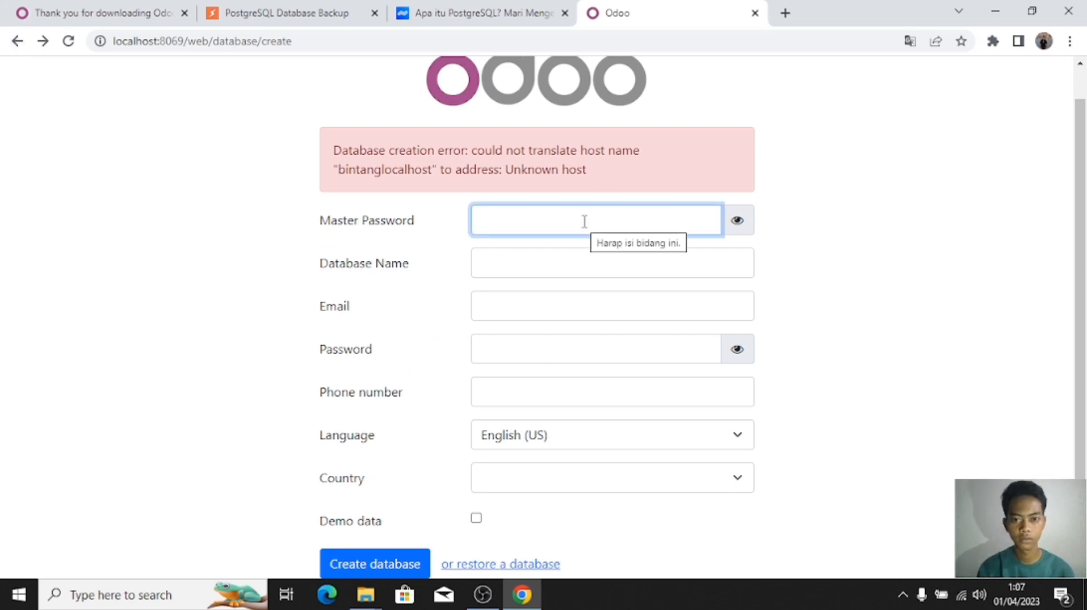
# Step: Enter the master password, database name and admin e-mail, fixing a typo in the e-mail
pyautogui.click(584, 221)
pyautogui.write('******')
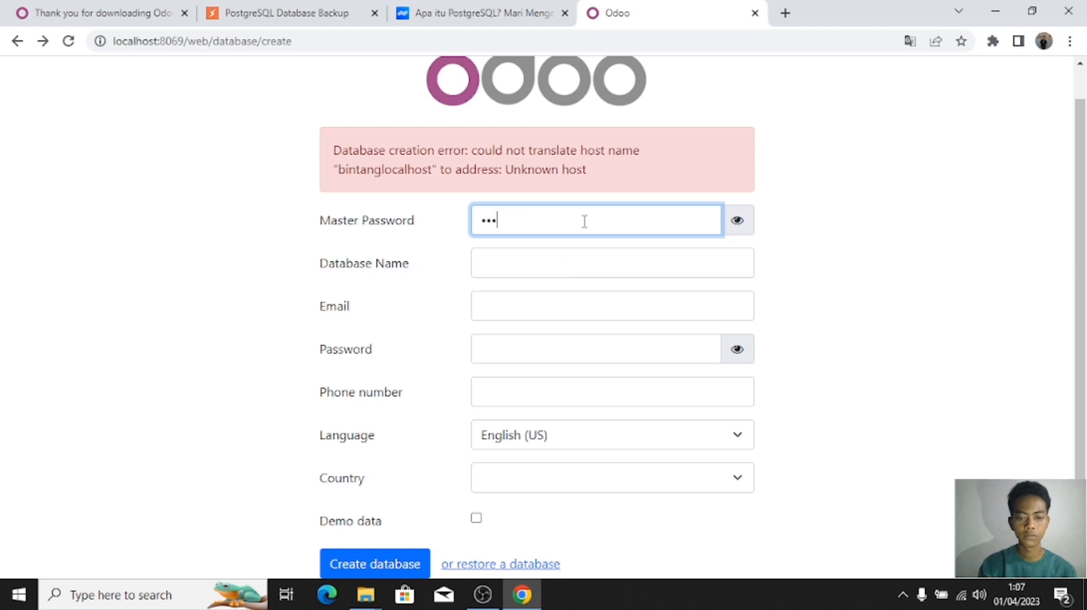
pyautogui.click(579, 261)
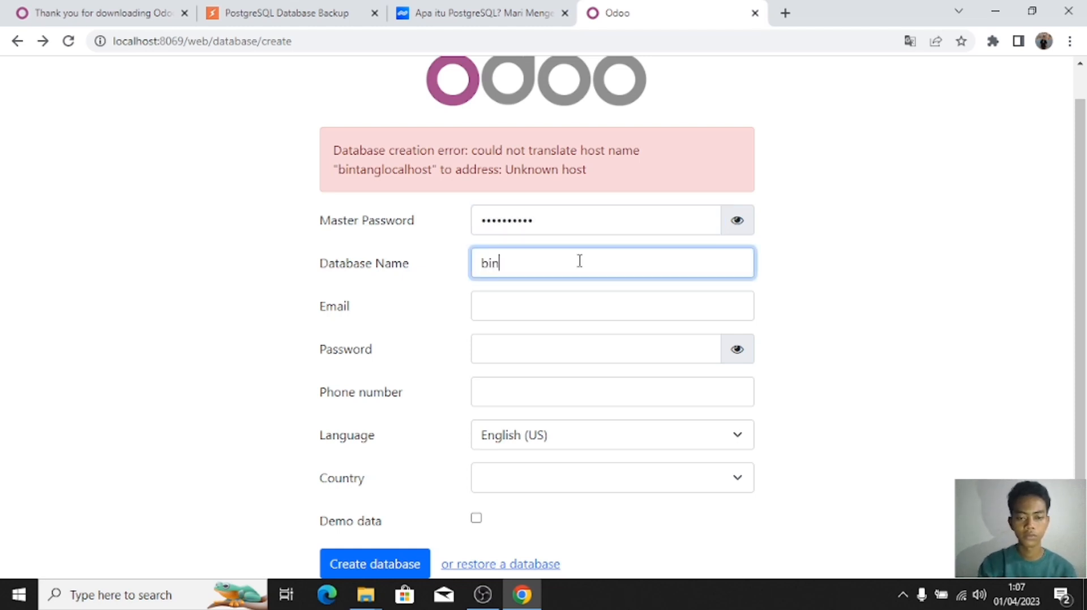
pyautogui.write('Bintang')
pyautogui.click(581, 314)
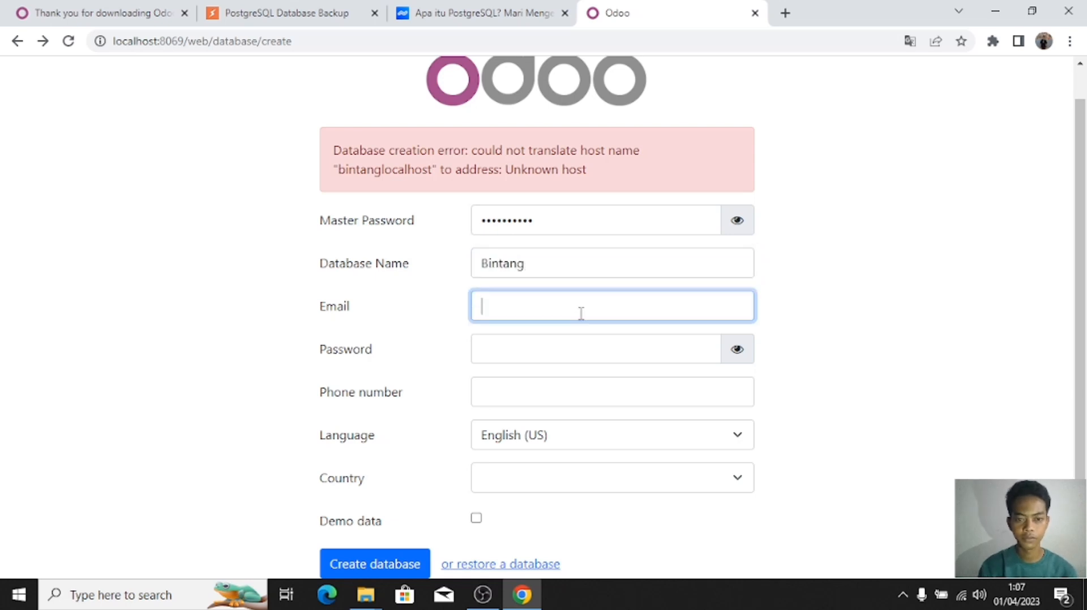
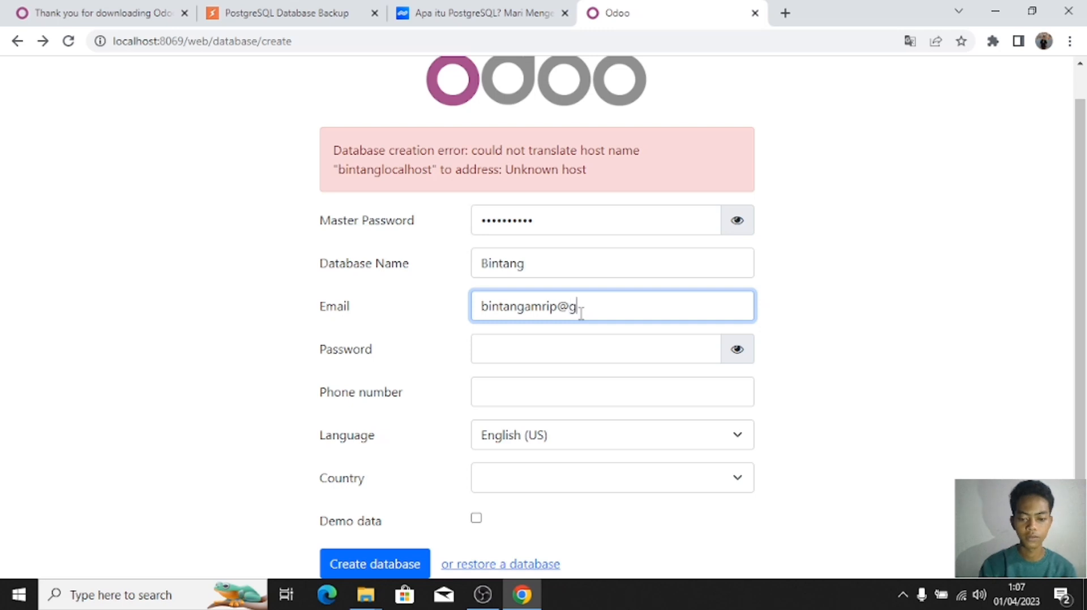
pyautogui.press('Tab')
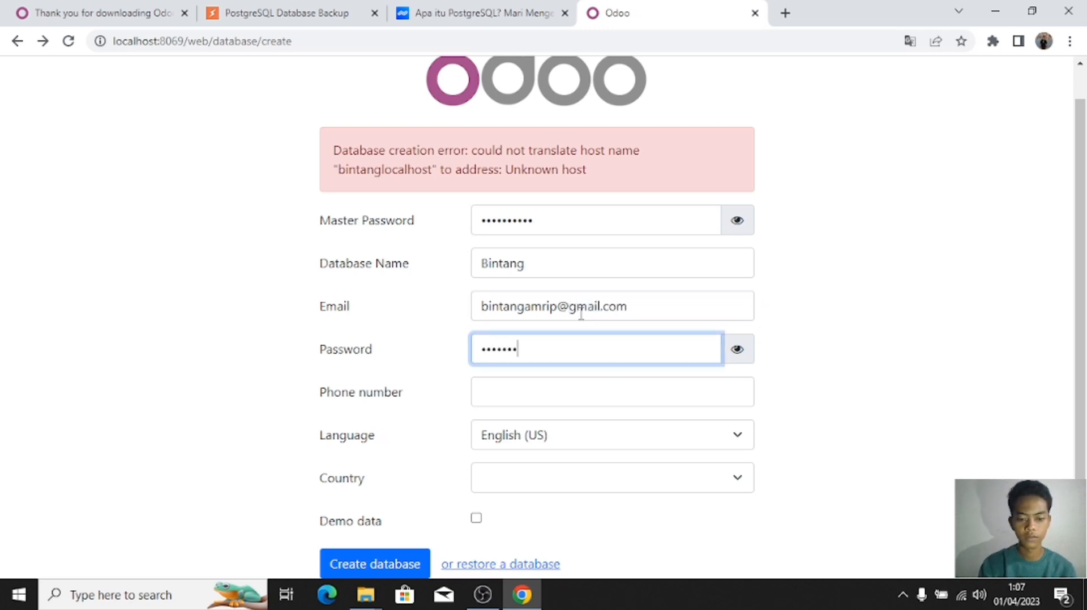
# Step: Add the phone number, pick Indonesia, include demo data and create the database
pyautogui.click(584, 387)
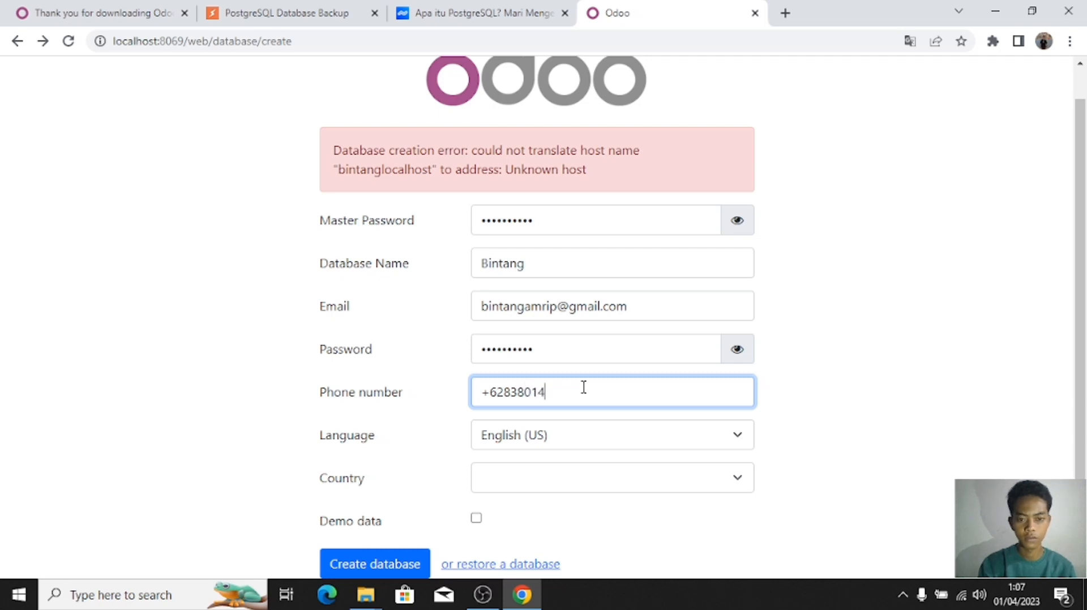
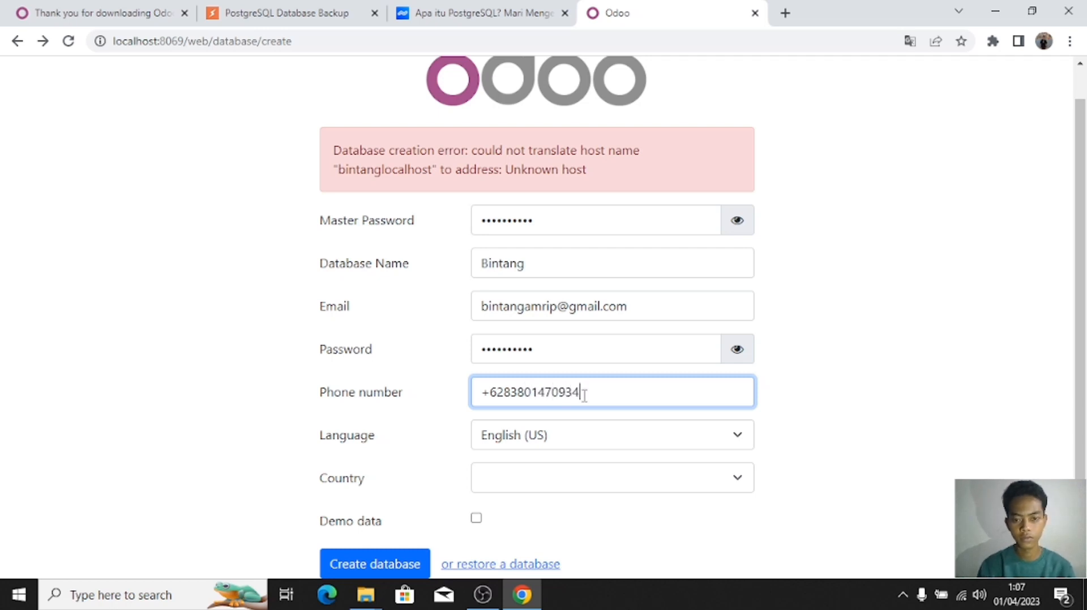
pyautogui.click(554, 480)
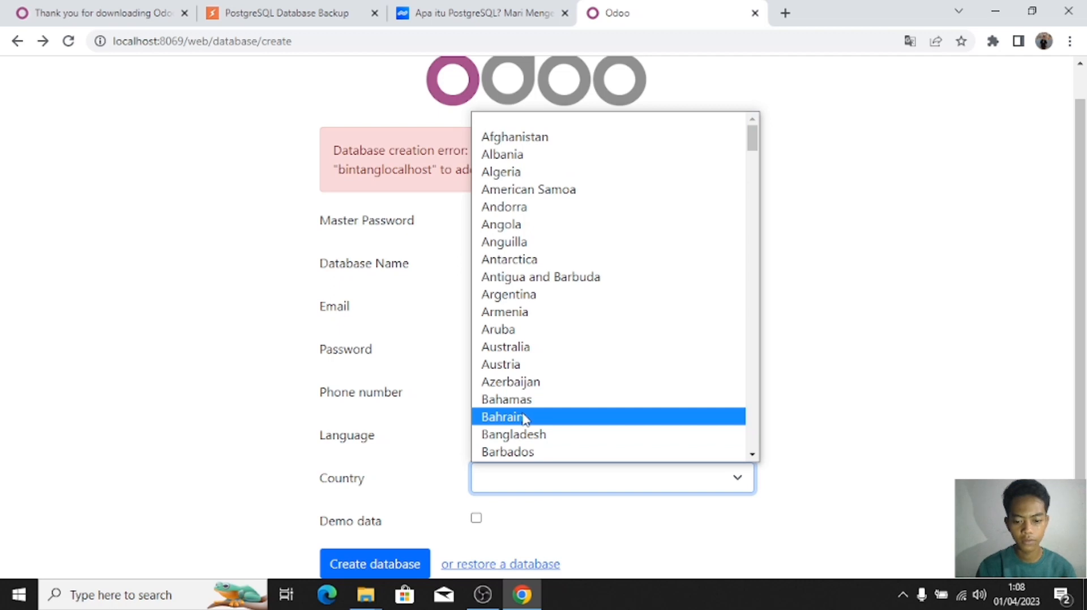
pyautogui.write('indo')
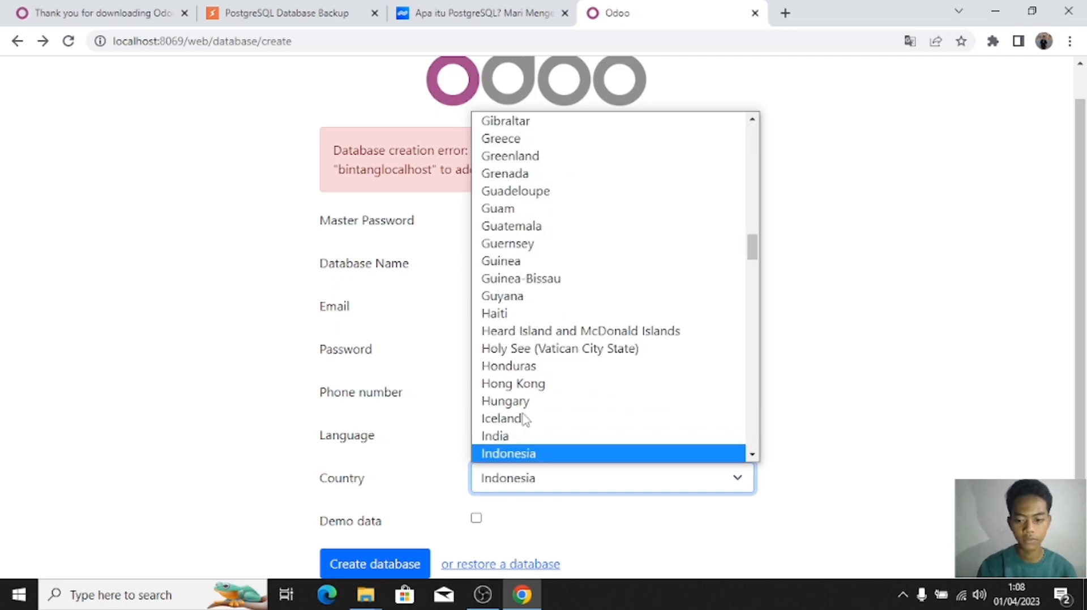
pyautogui.press('Return')
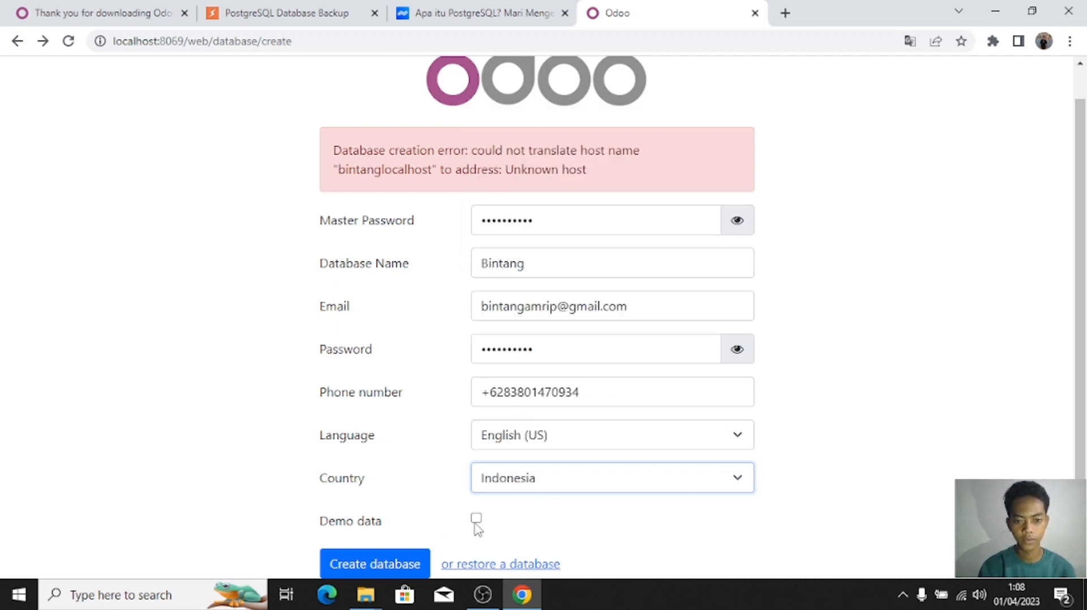
pyautogui.click(475, 517)
pyautogui.click(419, 565)
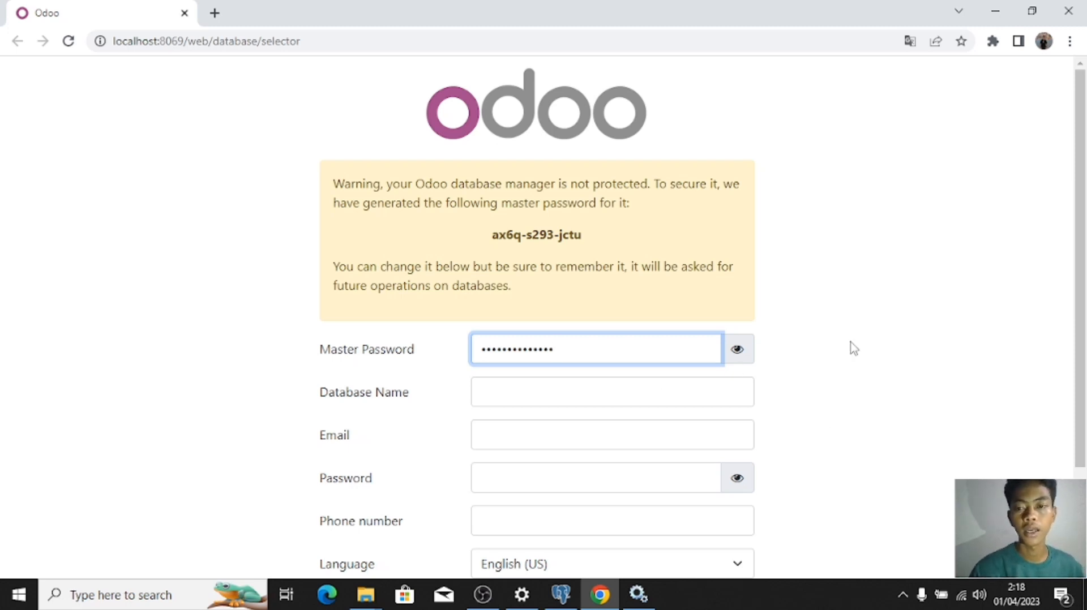
pyautogui.scroll(-1, 851, 348)
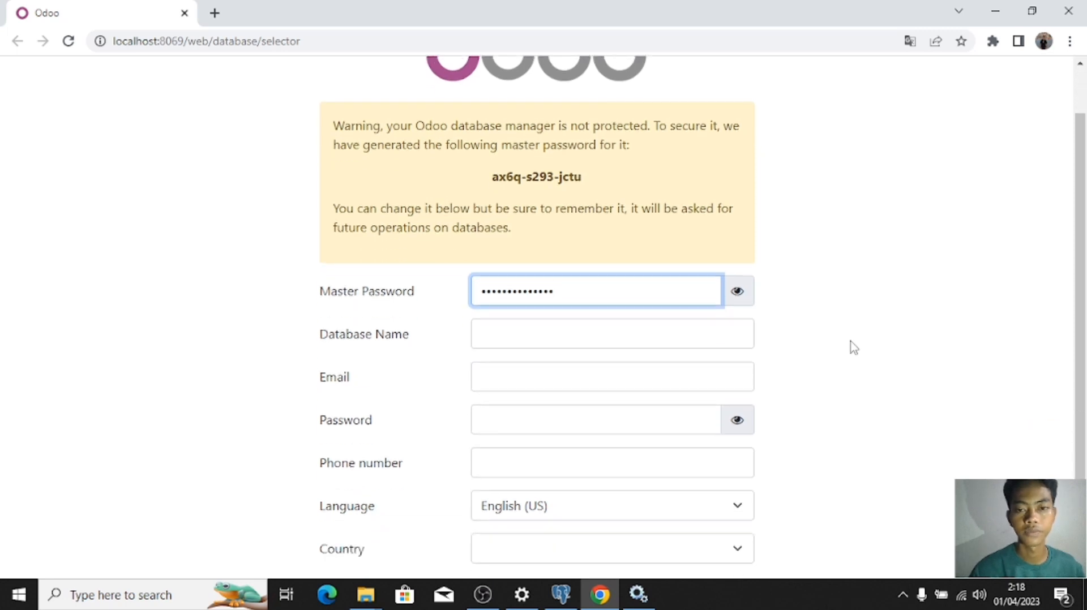
pyautogui.scroll(1, 852, 347)
pyautogui.scroll(-1, 852, 348)
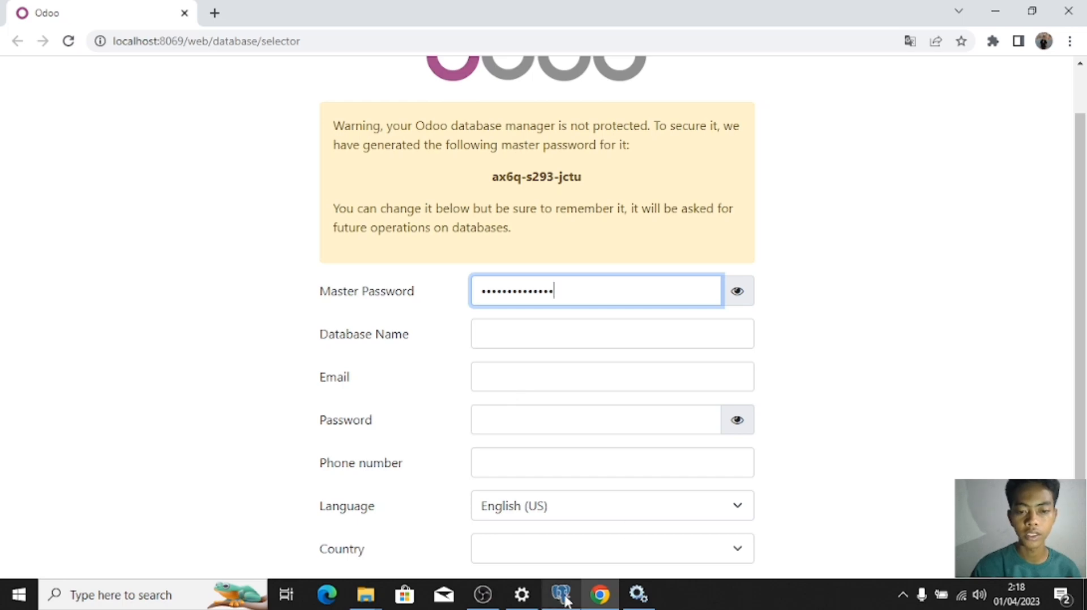
pyautogui.moveTo(566, 599)
pyautogui.click(559, 569)
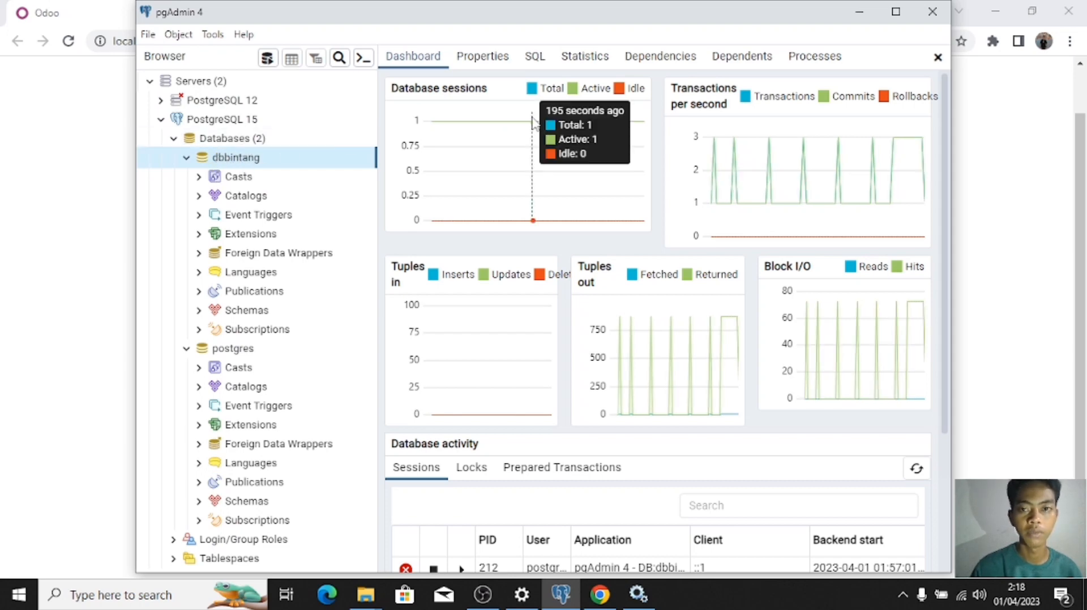
pyautogui.click(858, 11)
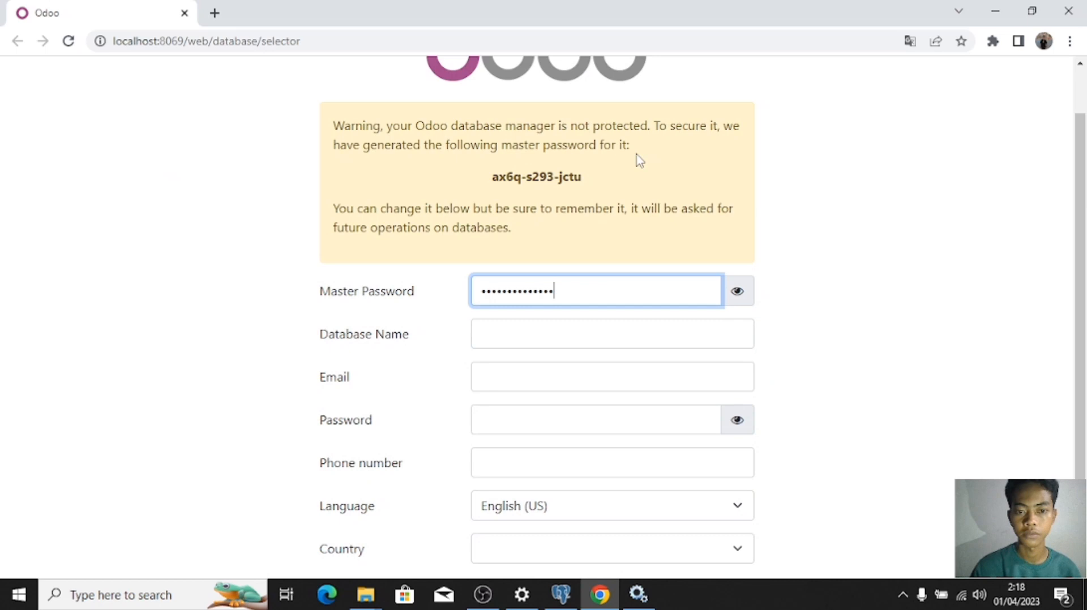
# Step: Enter a database name and the admin e-mail address
pyautogui.click(489, 333)
pyautogui.write('dbbintang')
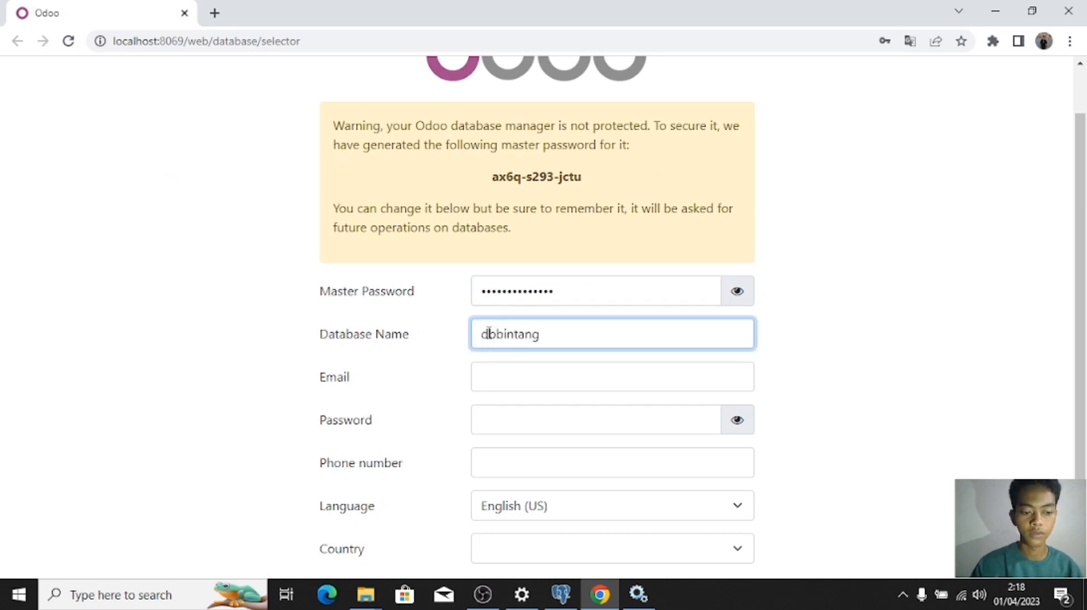
pyautogui.press('Tab')
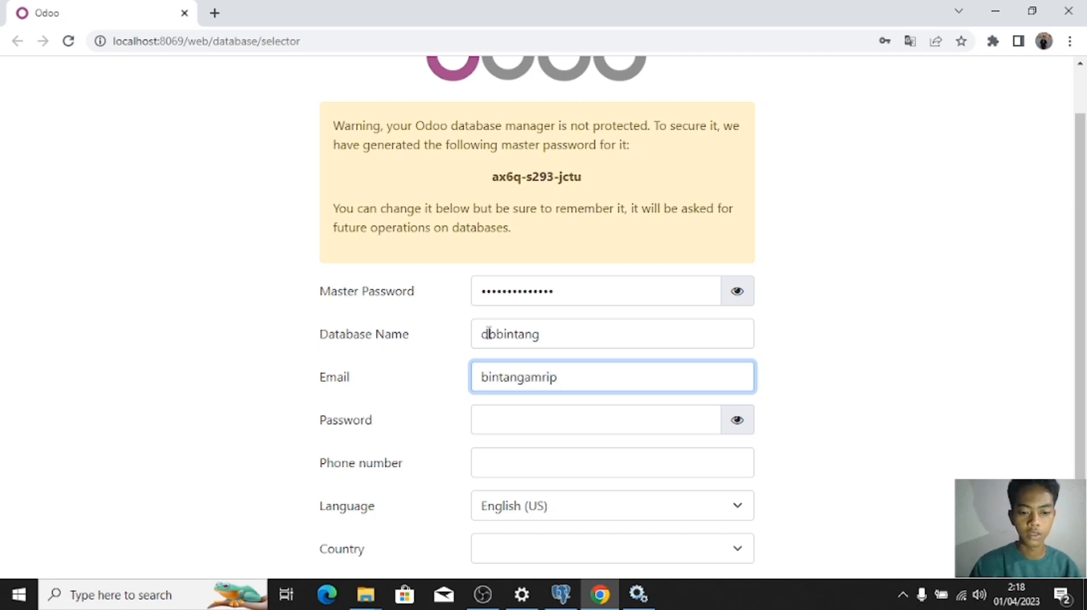
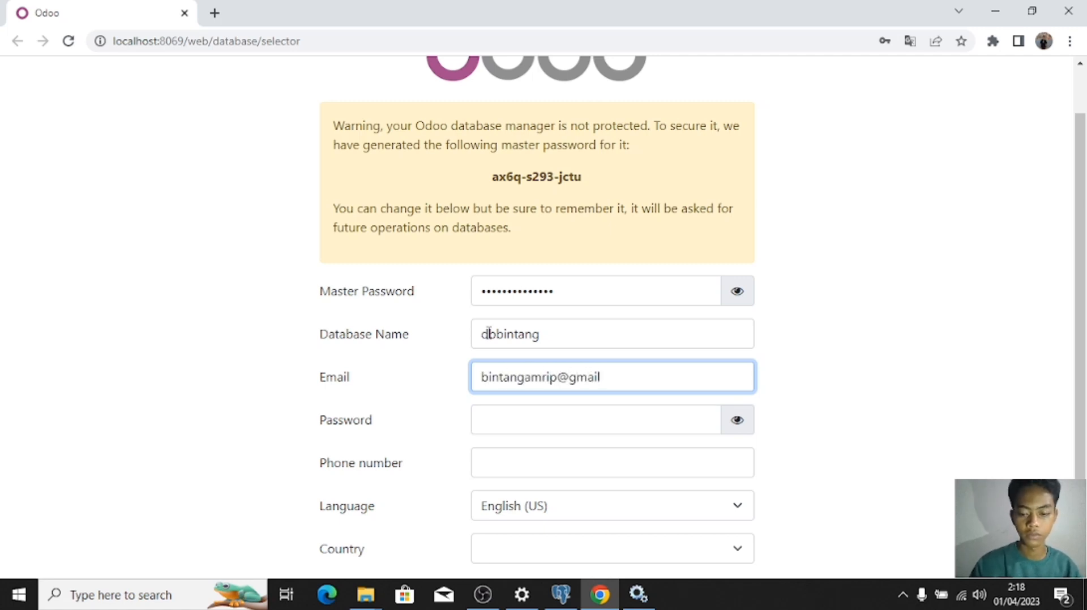
pyautogui.press('Tab')
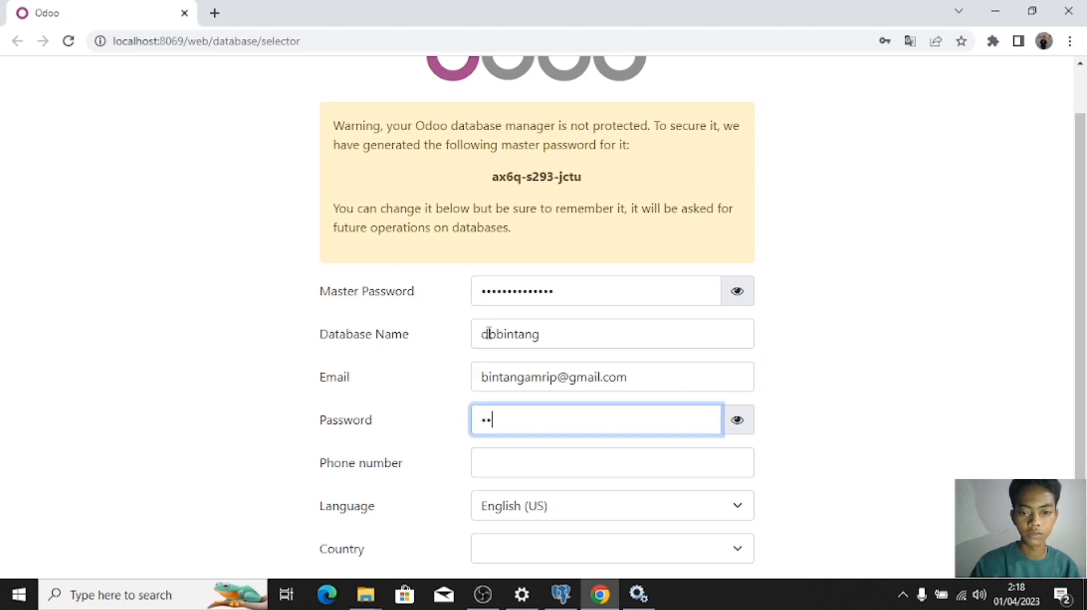
# Step: Select Indonesia as the country and submit the database creation
pyautogui.scroll(-1, 490, 334)
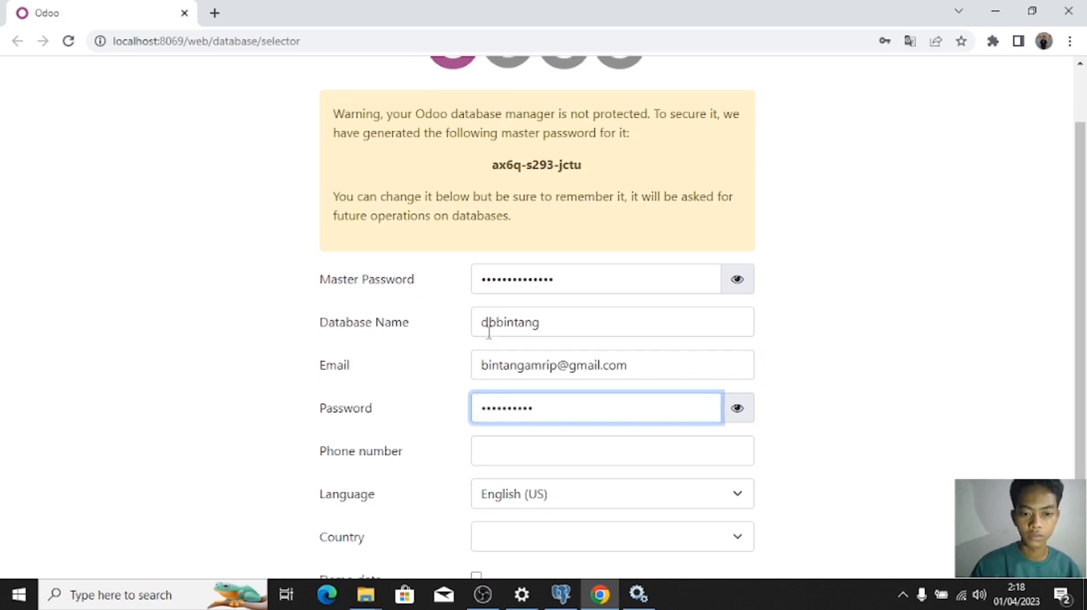
pyautogui.click(572, 491)
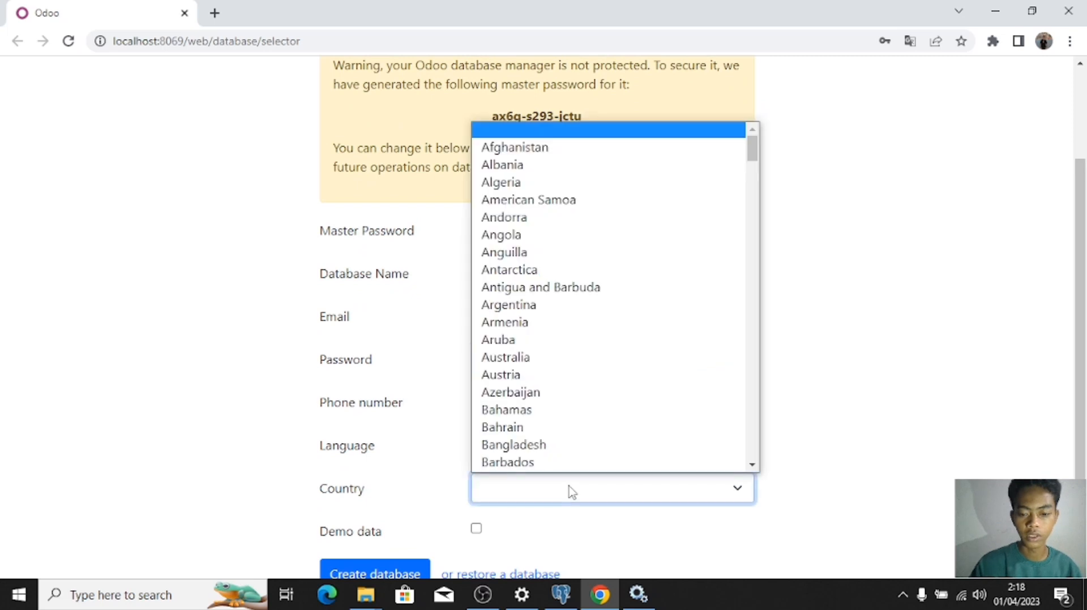
pyautogui.press('i')
pyautogui.press('Down')
pyautogui.press('Down')
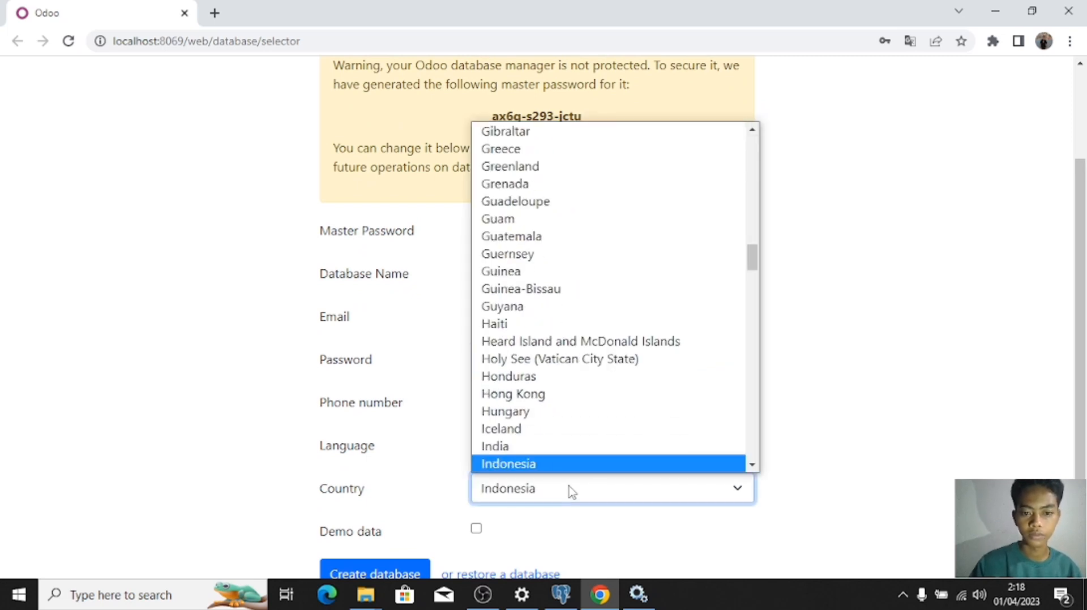
pyautogui.press('Return')
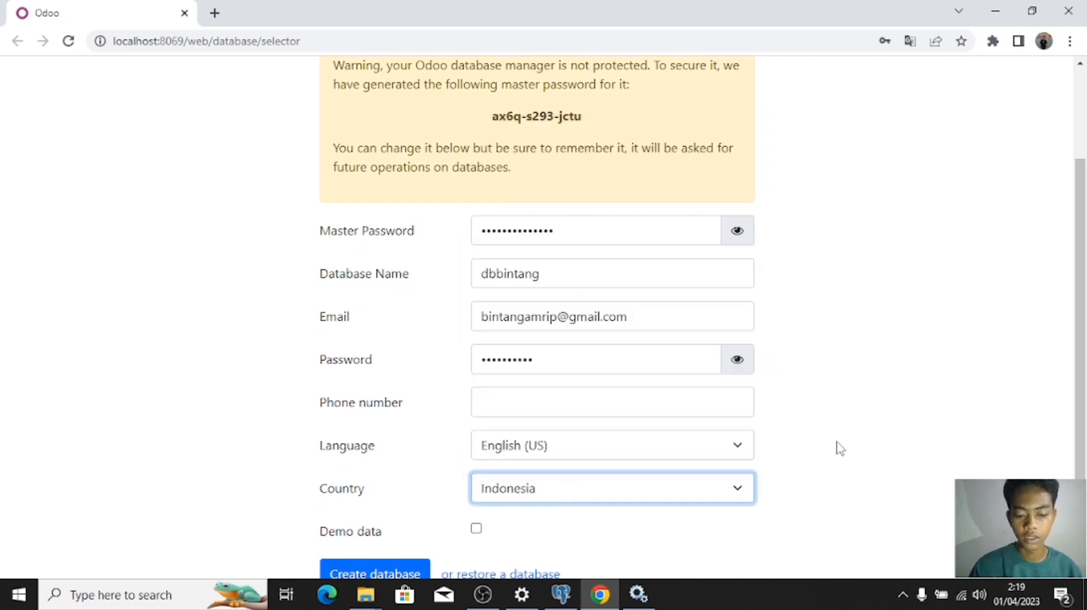
pyautogui.moveTo(1074, 368); pyautogui.dragTo(1078, 378)
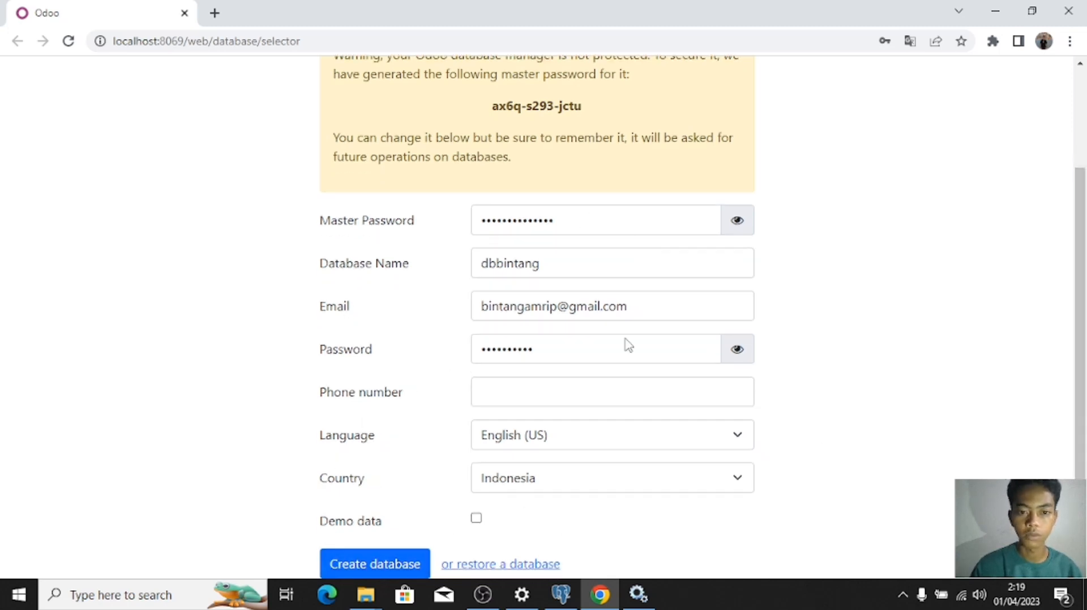
pyautogui.click(386, 567)
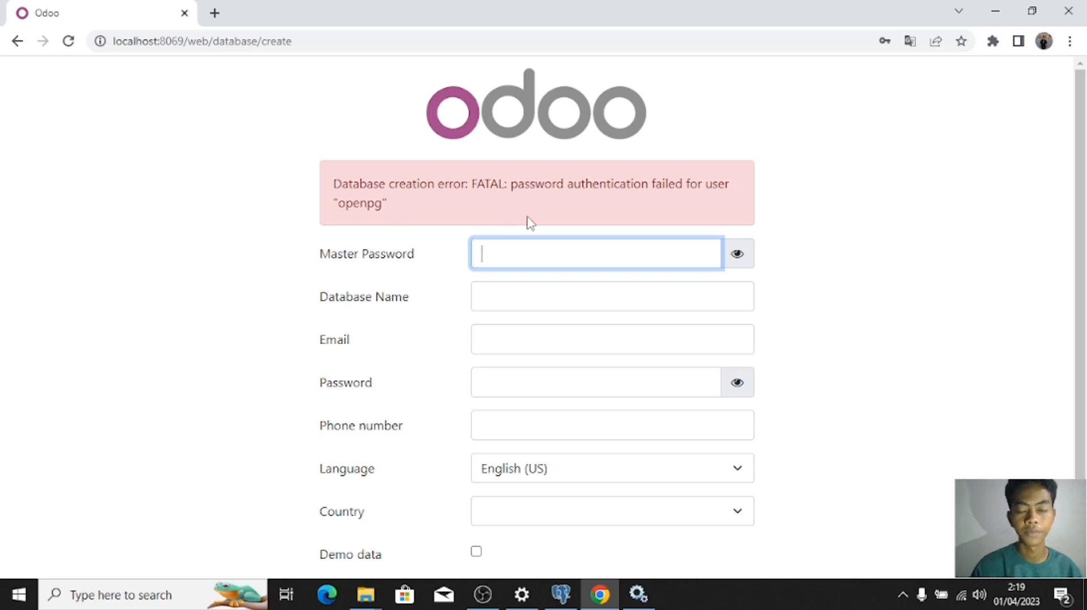
# Step: Switch from the Odoo error page to the Semester 4 File Explorer window
pyautogui.scroll(-1, 1085, 169)
pyautogui.scroll(-1, 1084, 170)
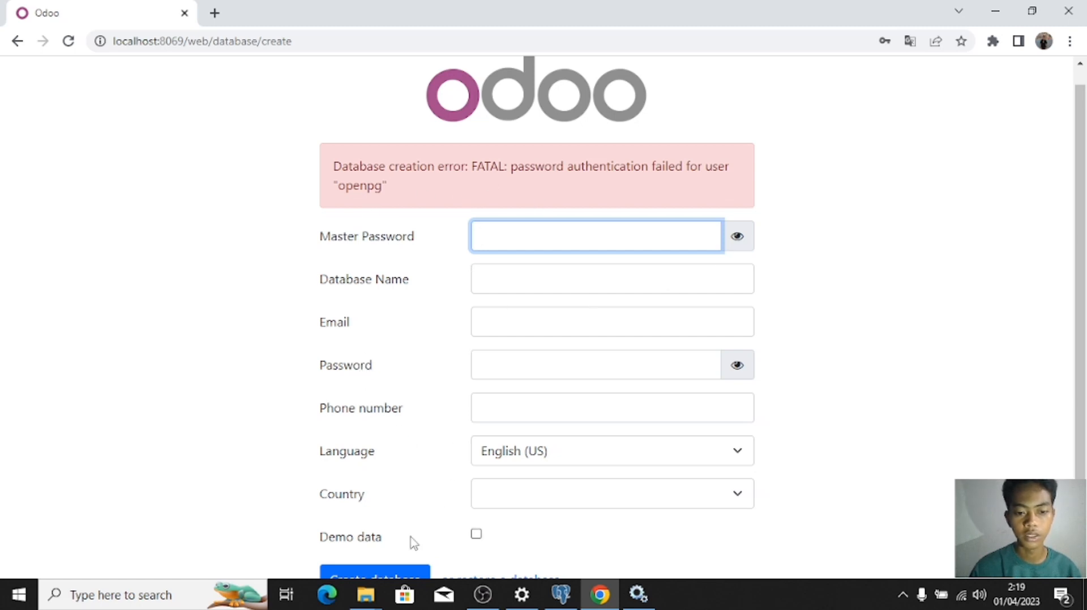
pyautogui.moveTo(362, 606)
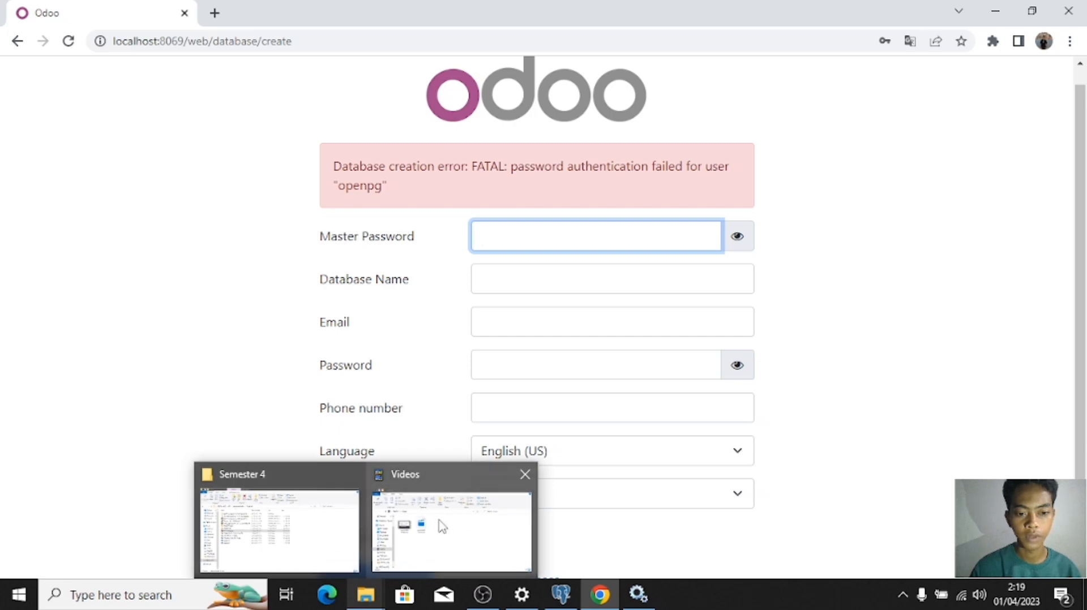
pyautogui.click(311, 524)
# Step: Browse from drive C into Program Files\Odoo 16.0.20230331\PostgreSQL\data, then back to Program Files
pyautogui.click(57, 414)
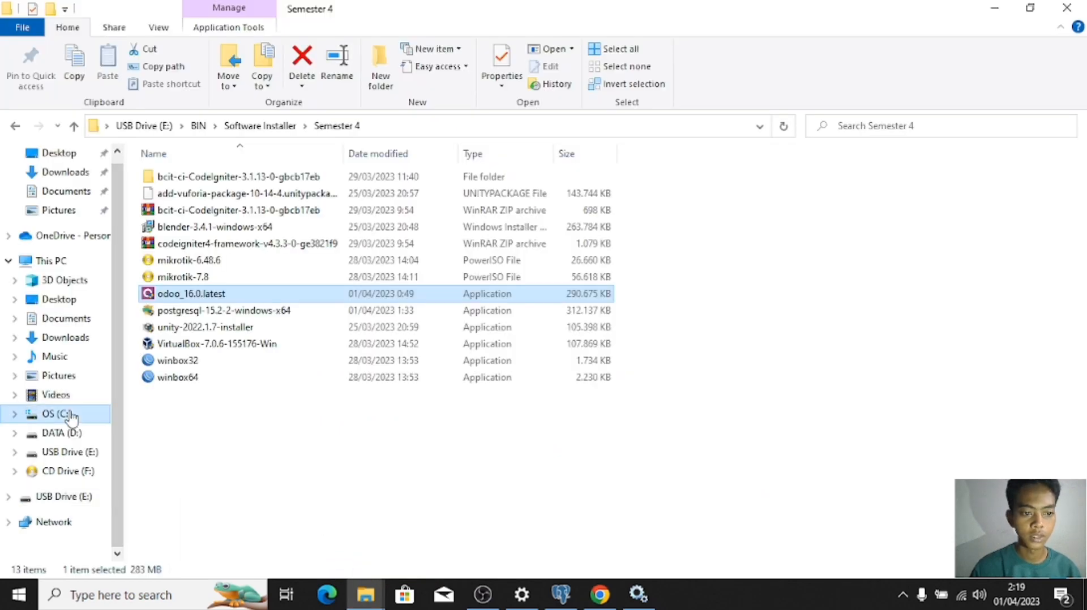
pyautogui.doubleClick(215, 211)
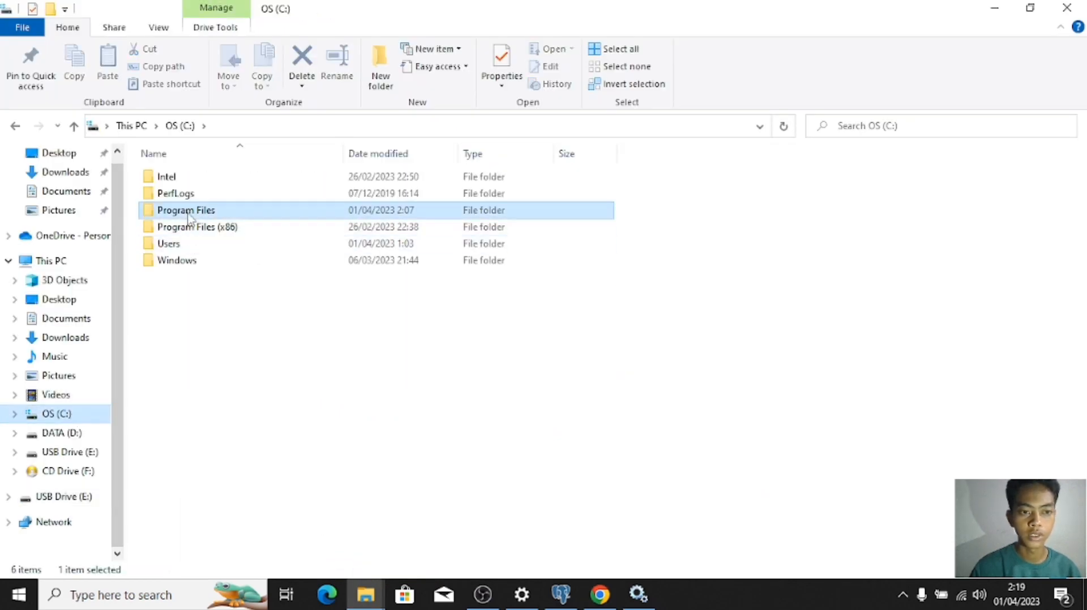
pyautogui.press('o')
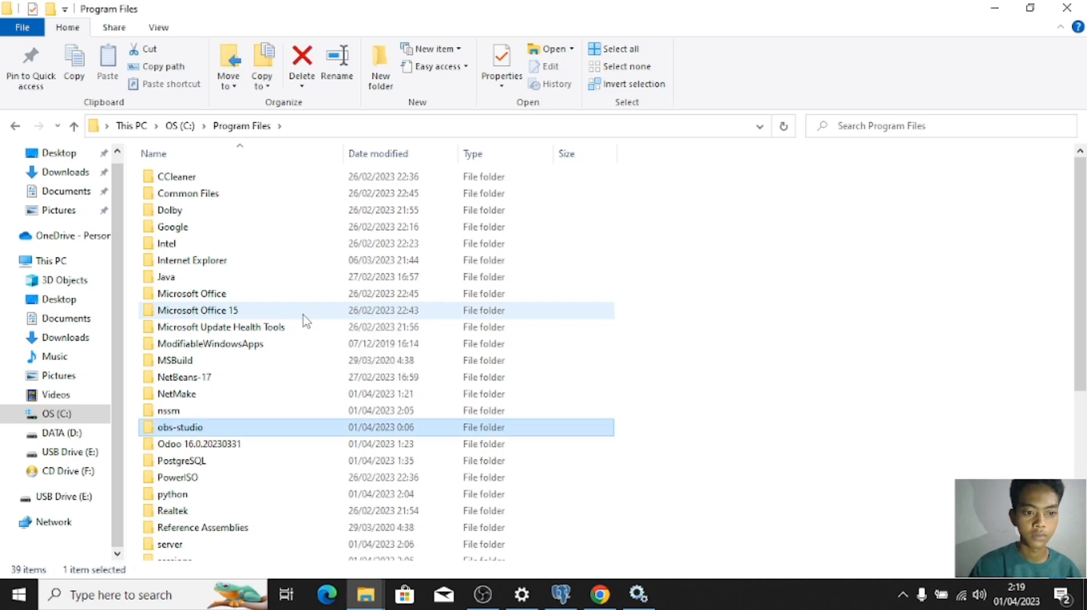
pyautogui.doubleClick(262, 444)
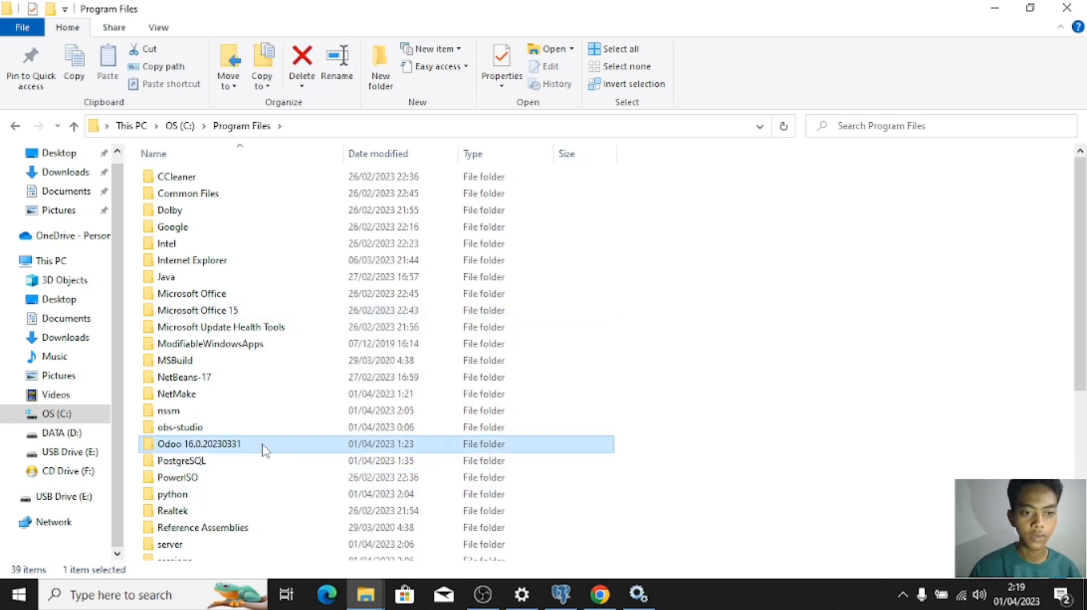
pyautogui.doubleClick(262, 183)
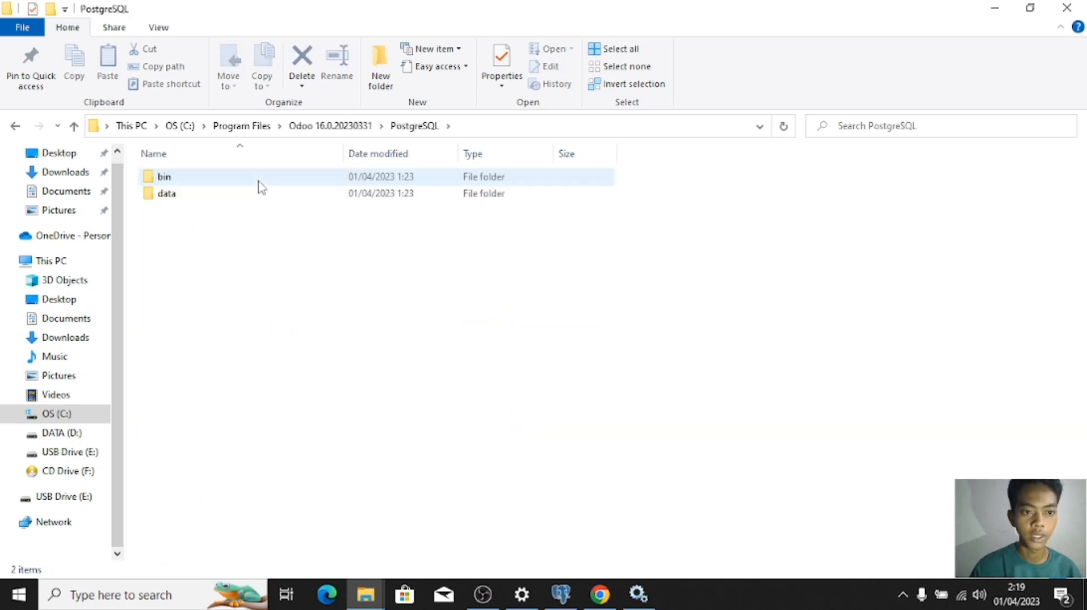
pyautogui.doubleClick(262, 195)
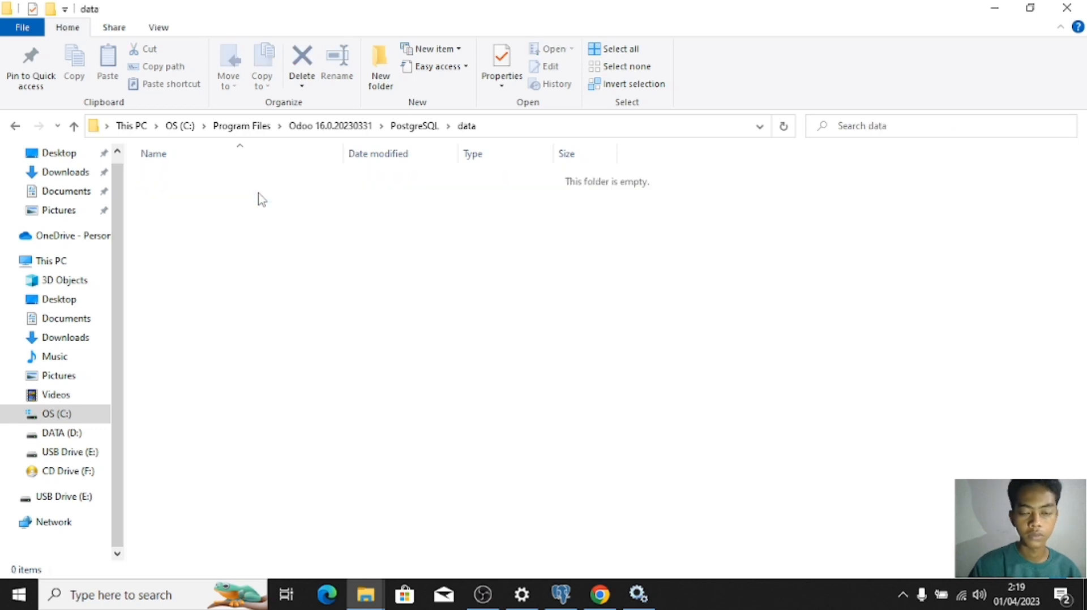
pyautogui.press('BackSpace')
pyautogui.press('BackSpace')
pyautogui.press('BackSpace')
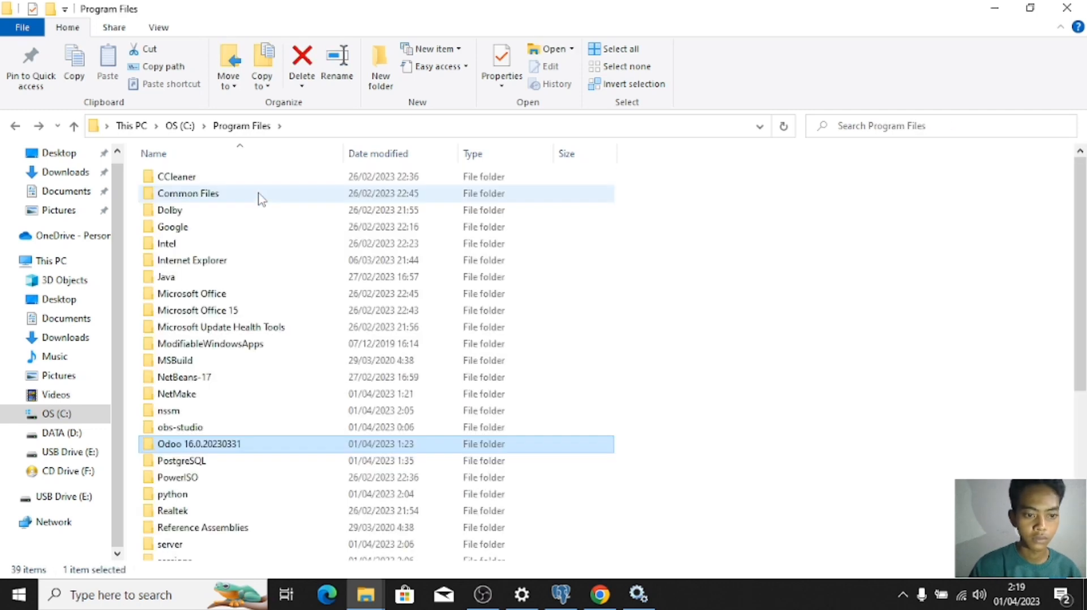
# Step: Look inside Odoo's PostgreSQL bin folder, then open its data folder
pyautogui.moveTo(1082, 267); pyautogui.dragTo(1080, 464)
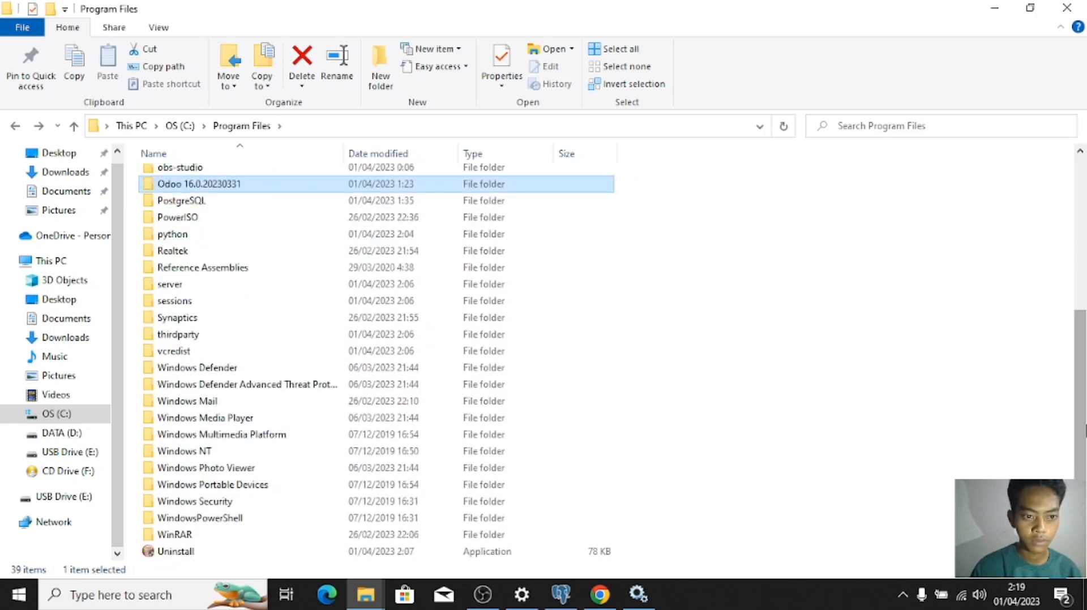
pyautogui.moveTo(1083, 431); pyautogui.dragTo(1082, 403)
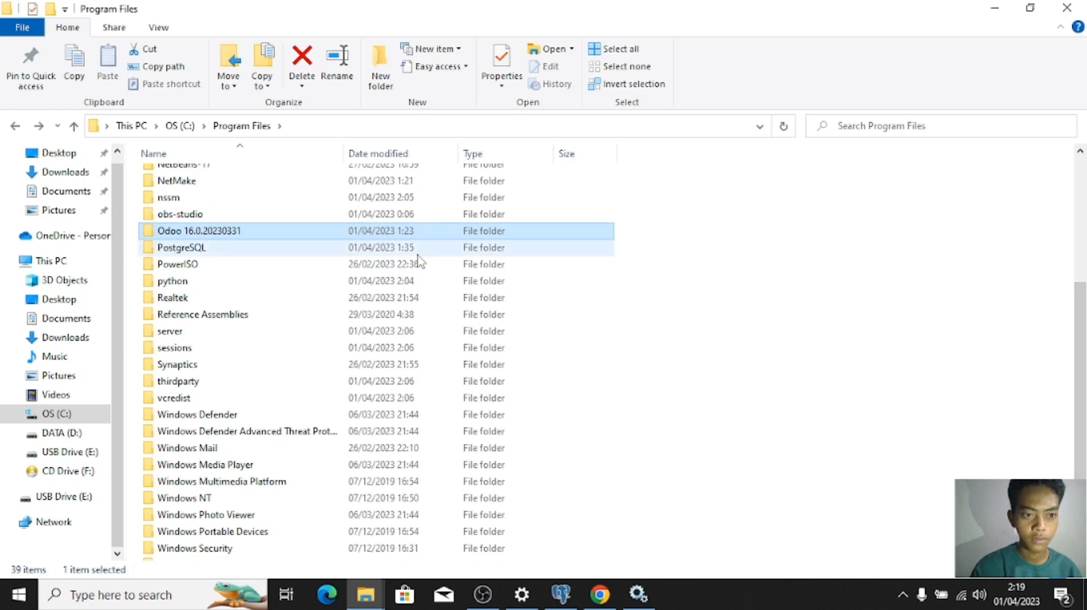
pyautogui.doubleClick(325, 232)
pyautogui.doubleClick(265, 181)
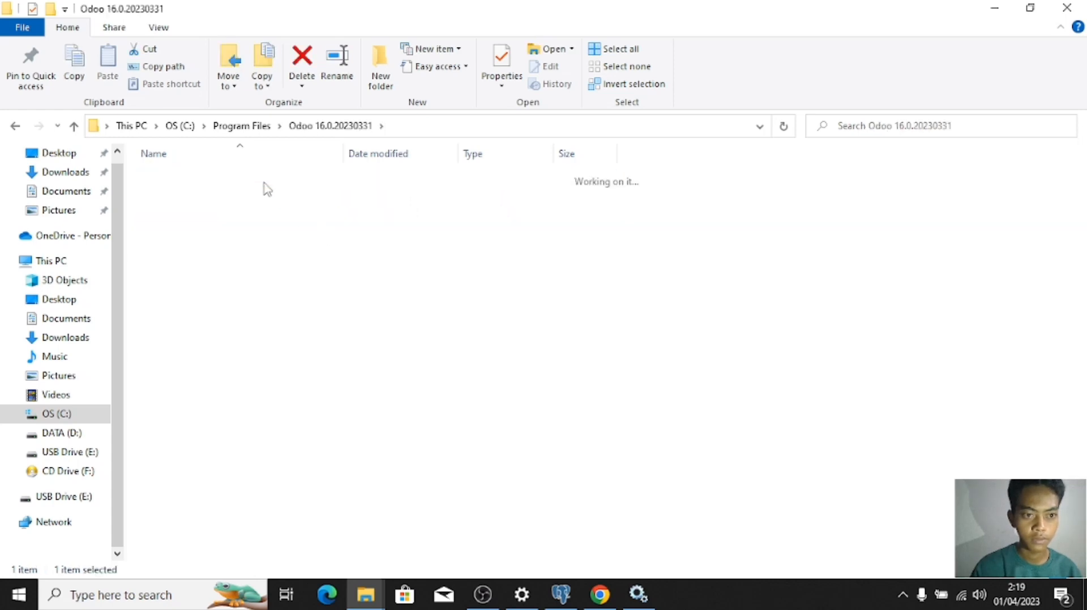
pyautogui.doubleClick(264, 181)
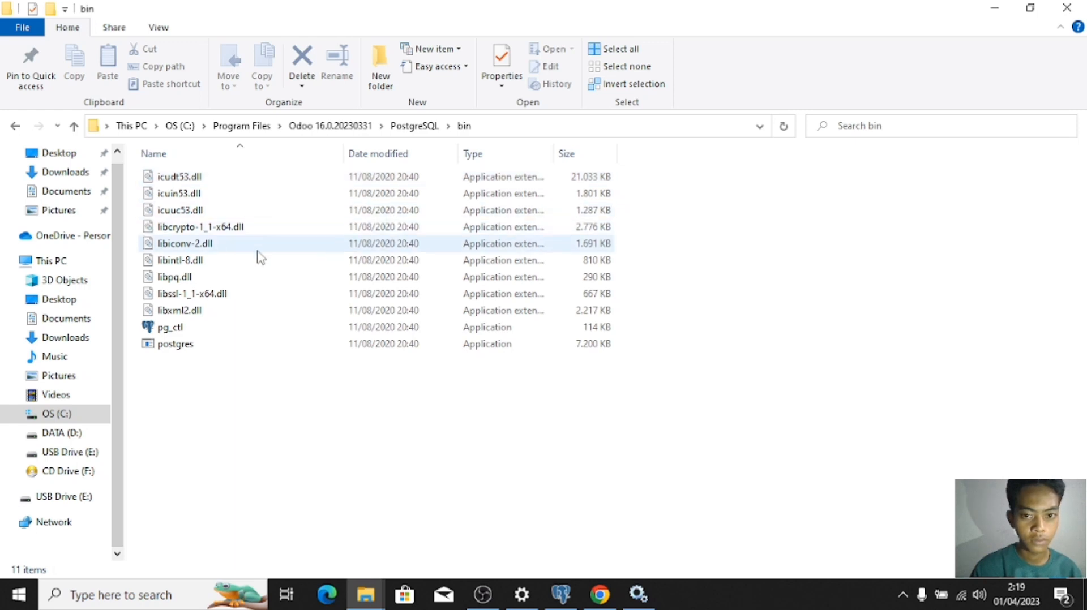
pyautogui.press('BackSpace')
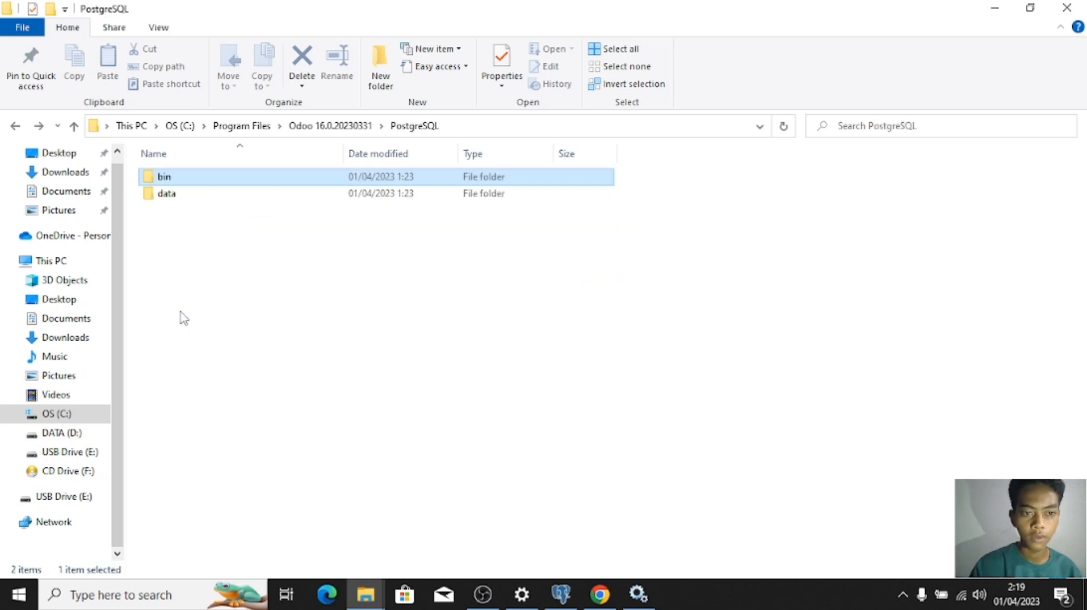
pyautogui.doubleClick(182, 195)
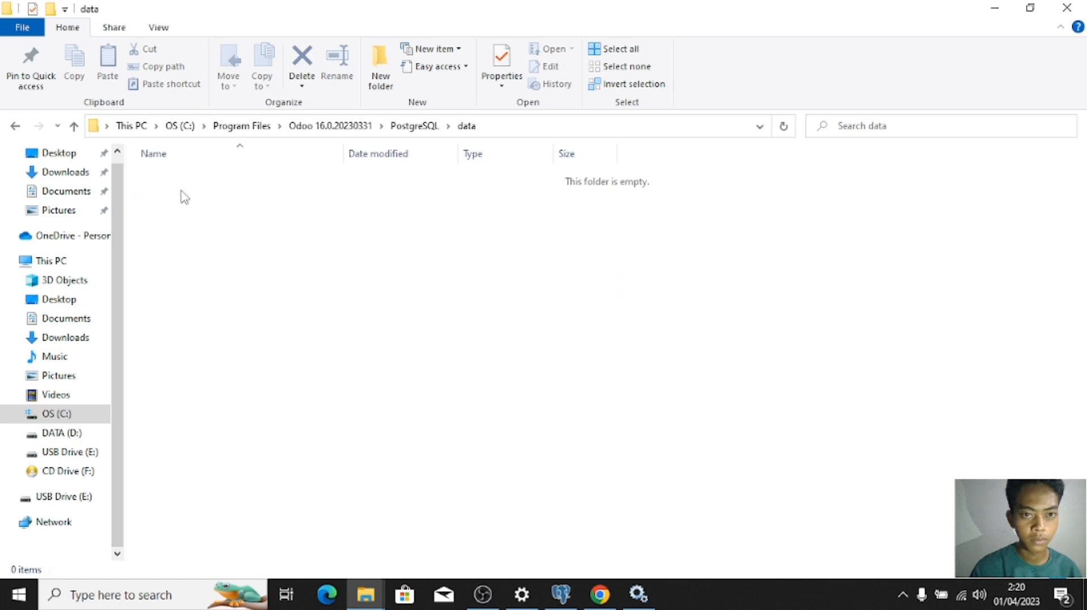
# Step: Check the data folder's view options, then go back up to Program Files
pyautogui.click(501, 82)
pyautogui.click(158, 29)
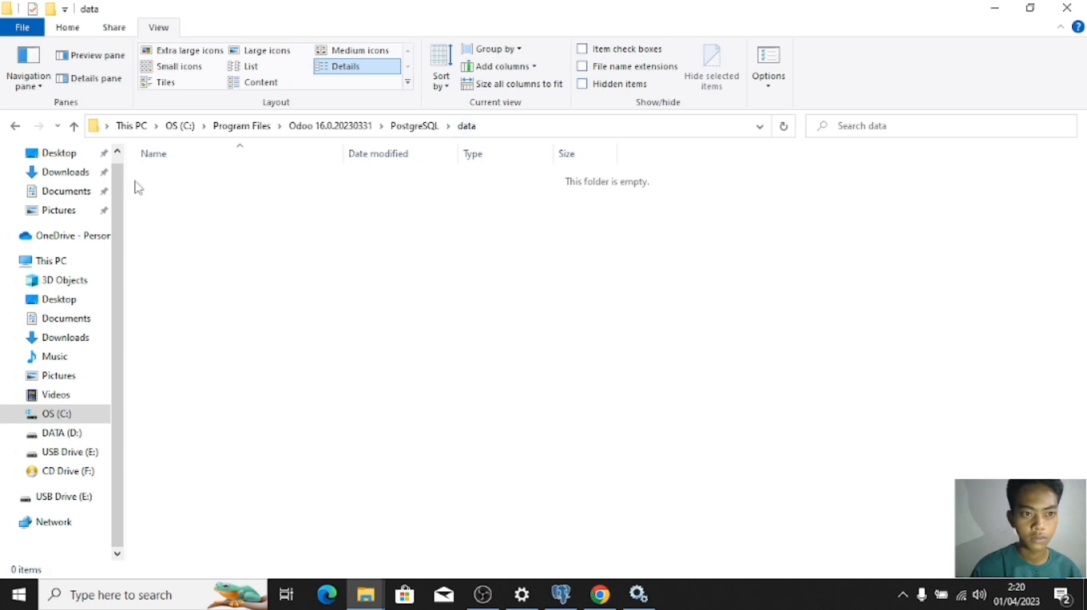
pyautogui.click(16, 127)
pyautogui.click(16, 126)
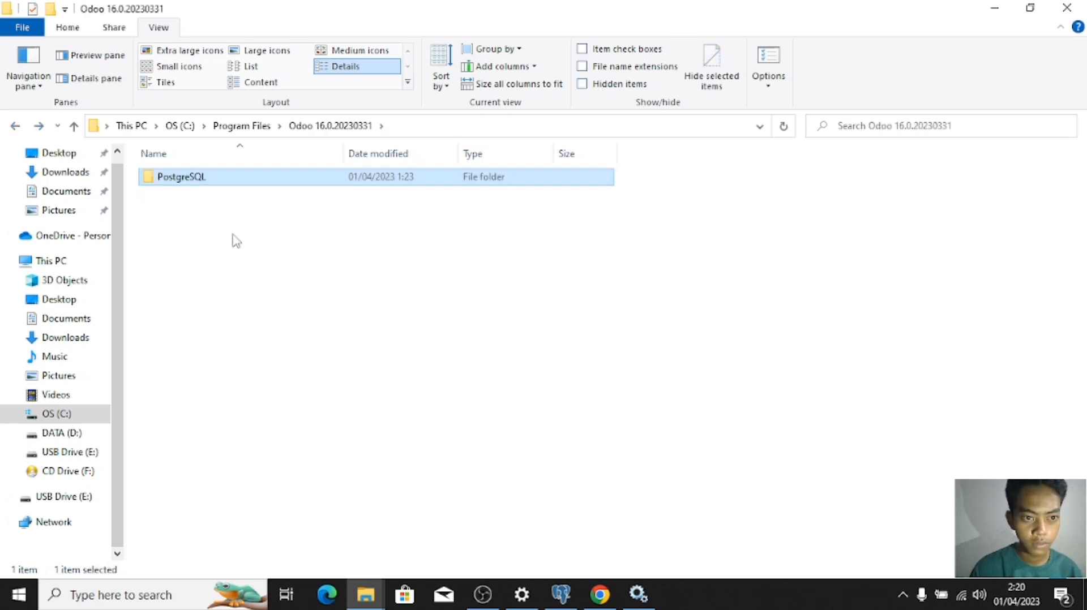
pyautogui.click(14, 126)
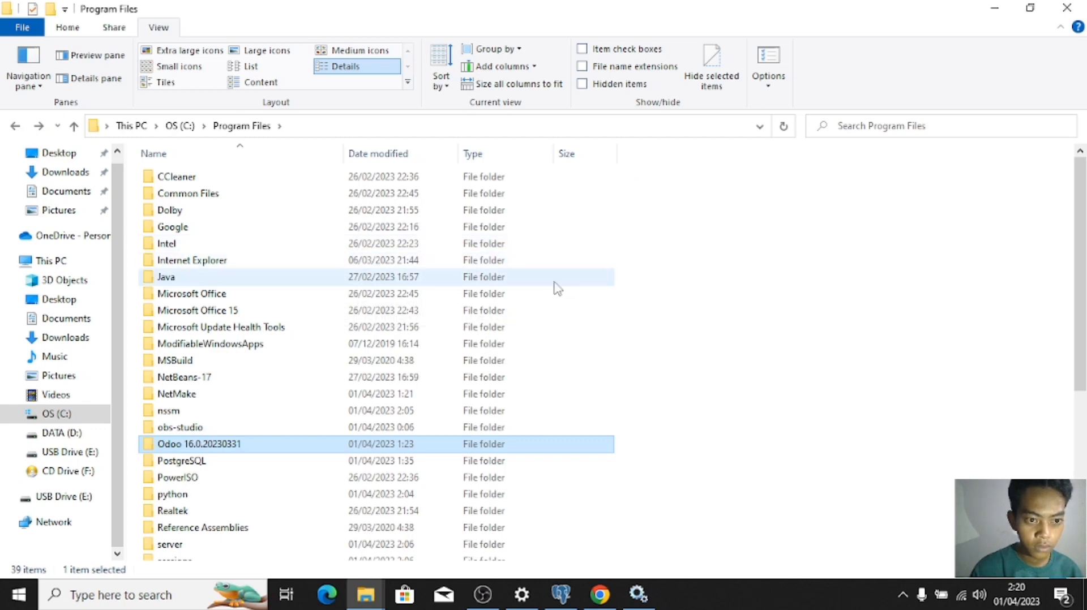
pyautogui.moveTo(1085, 276); pyautogui.dragTo(1085, 369)
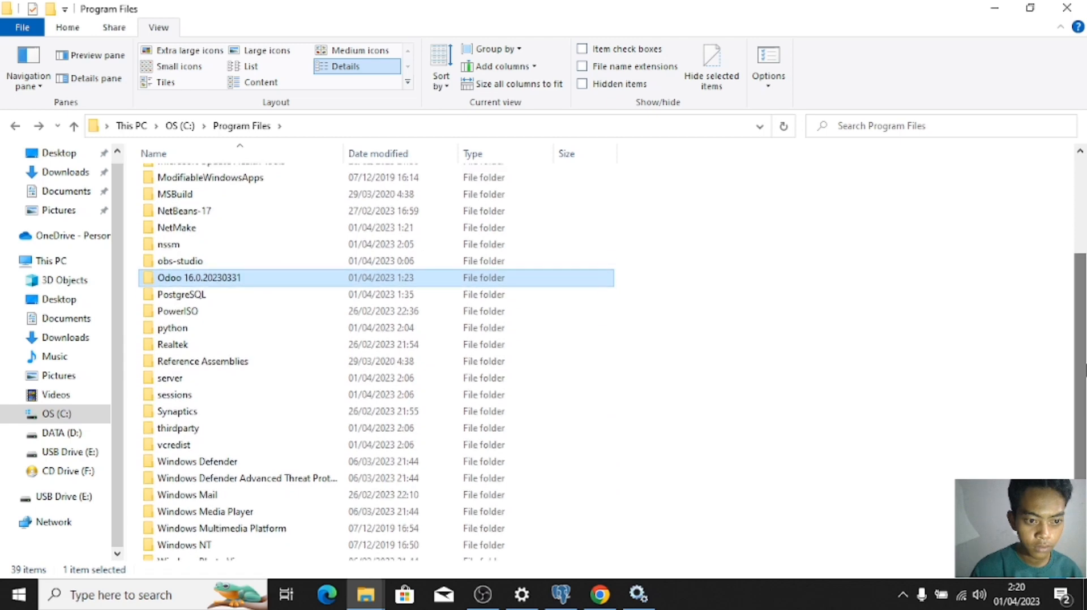
# Step: Open odoo.conf from the server folder in Visual Studio Code via Open with > More apps
pyautogui.doubleClick(192, 378)
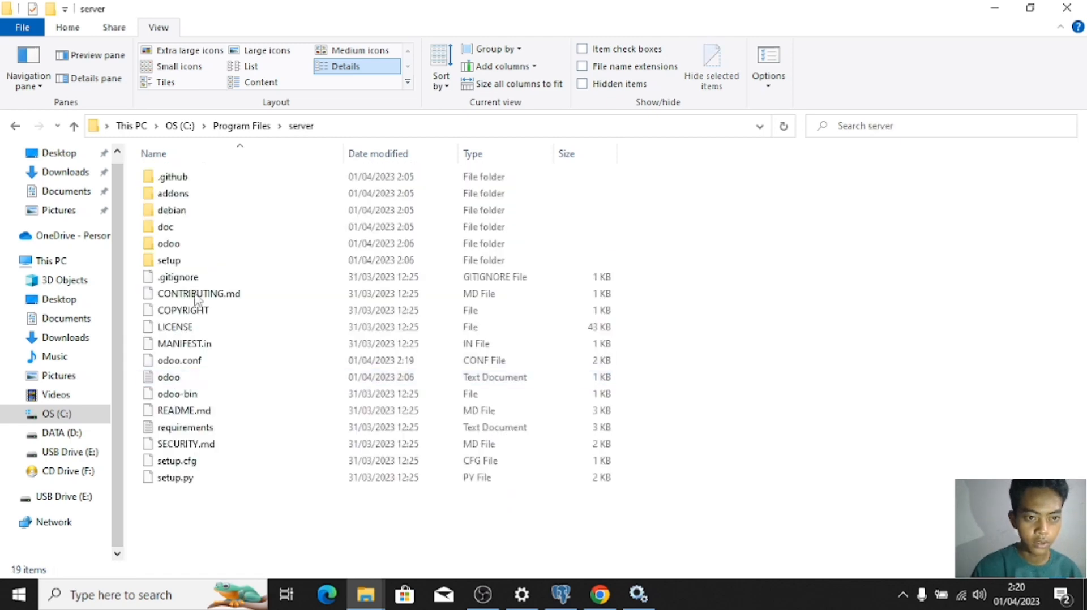
pyautogui.click(277, 363)
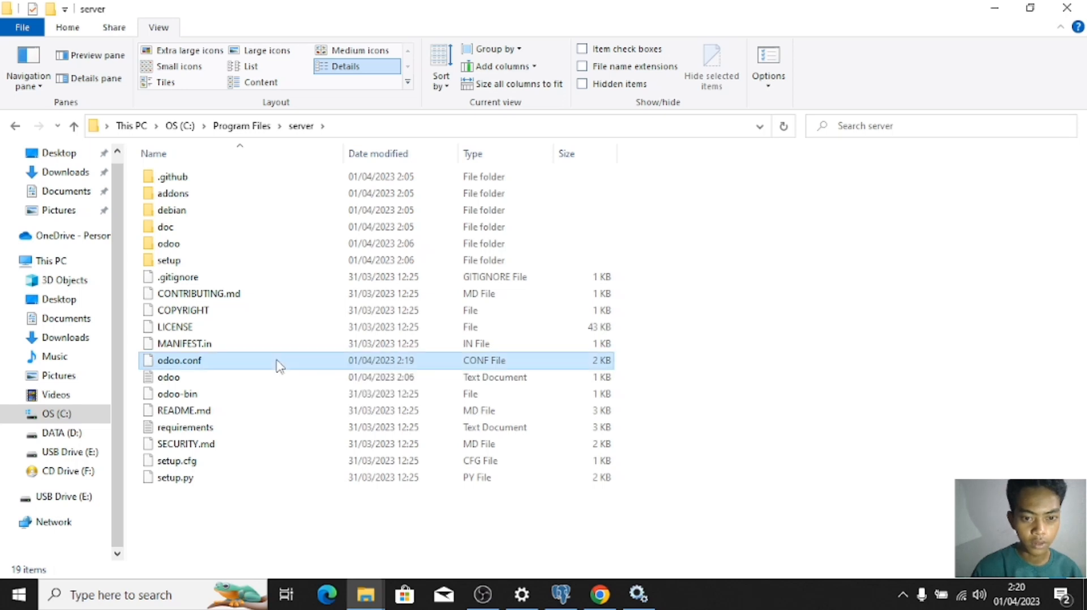
pyautogui.rightClick(283, 365)
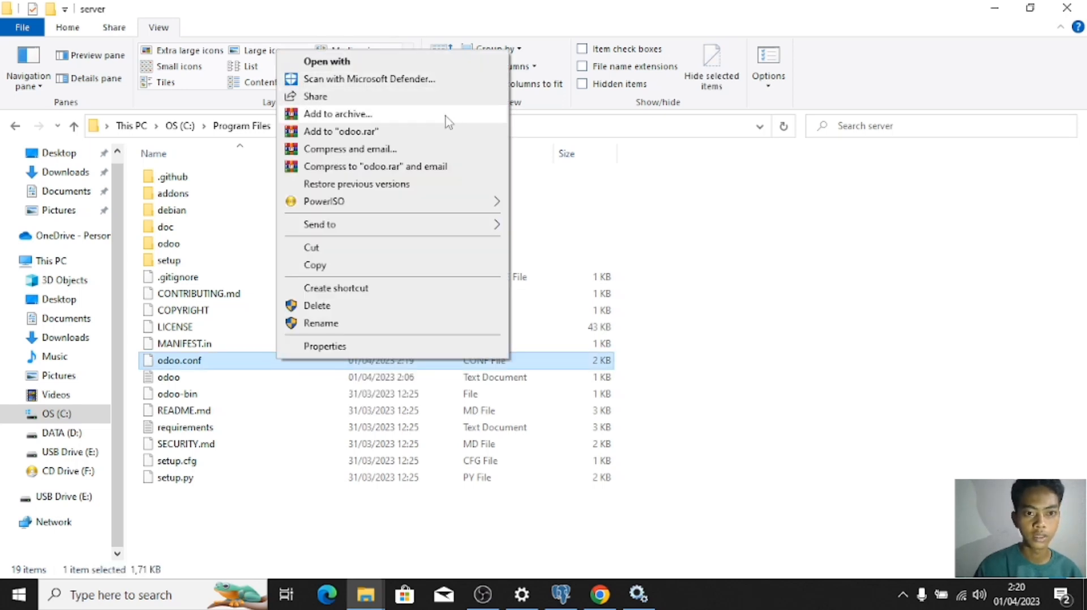
pyautogui.click(418, 78)
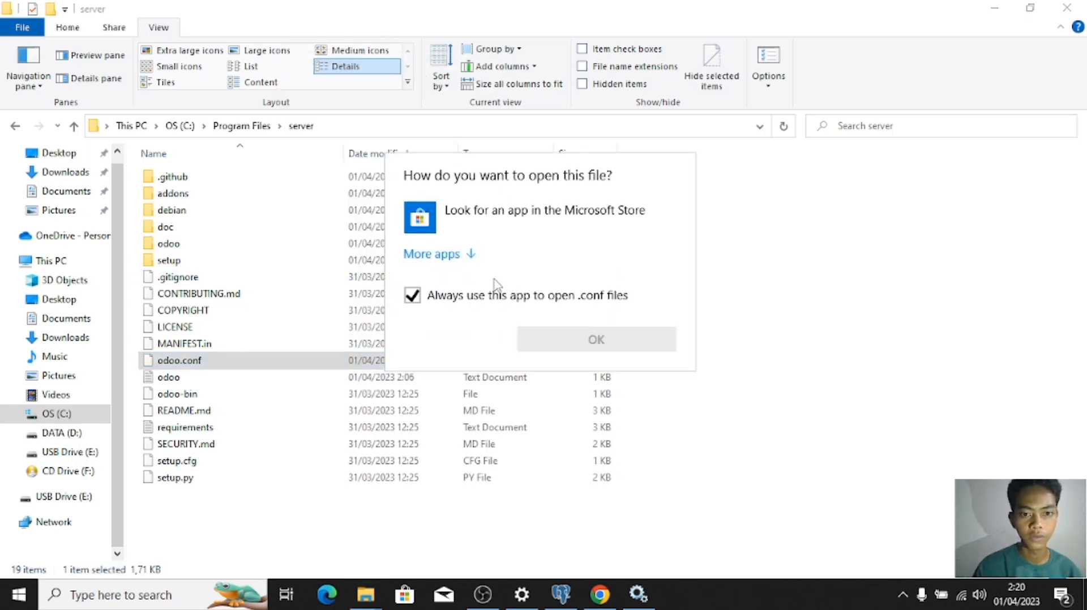
pyautogui.click(469, 252)
pyautogui.moveTo(679, 308); pyautogui.dragTo(686, 335)
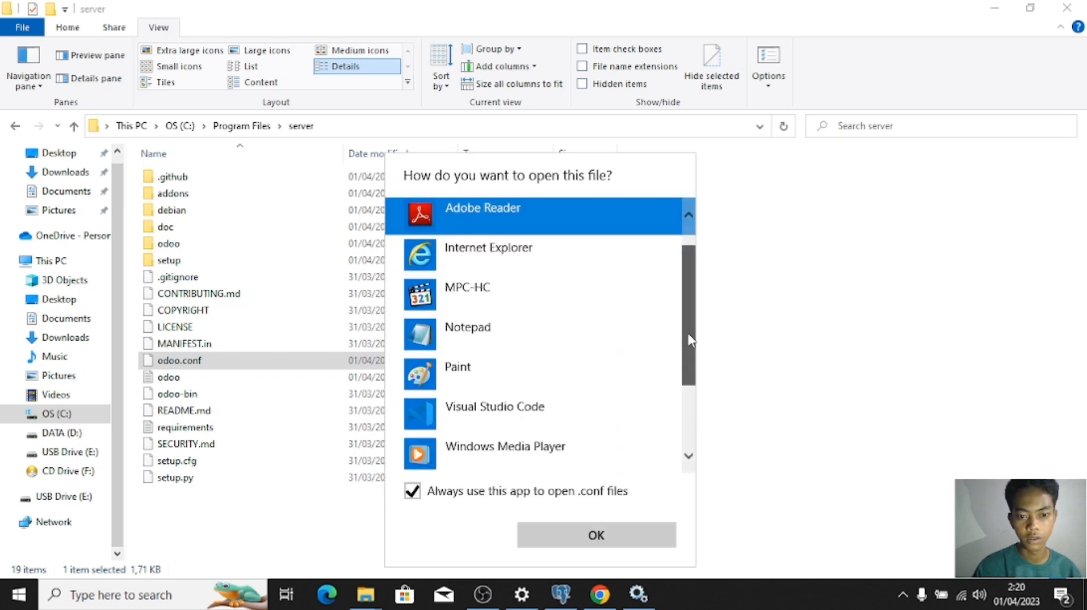
pyautogui.click(485, 394)
pyautogui.click(568, 538)
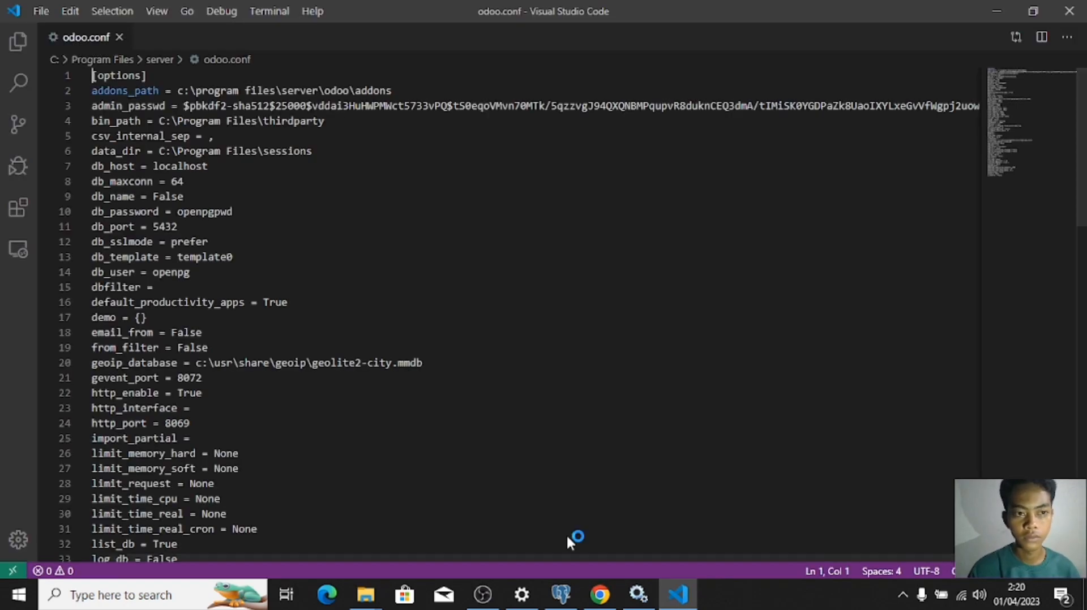
pyautogui.click(601, 595)
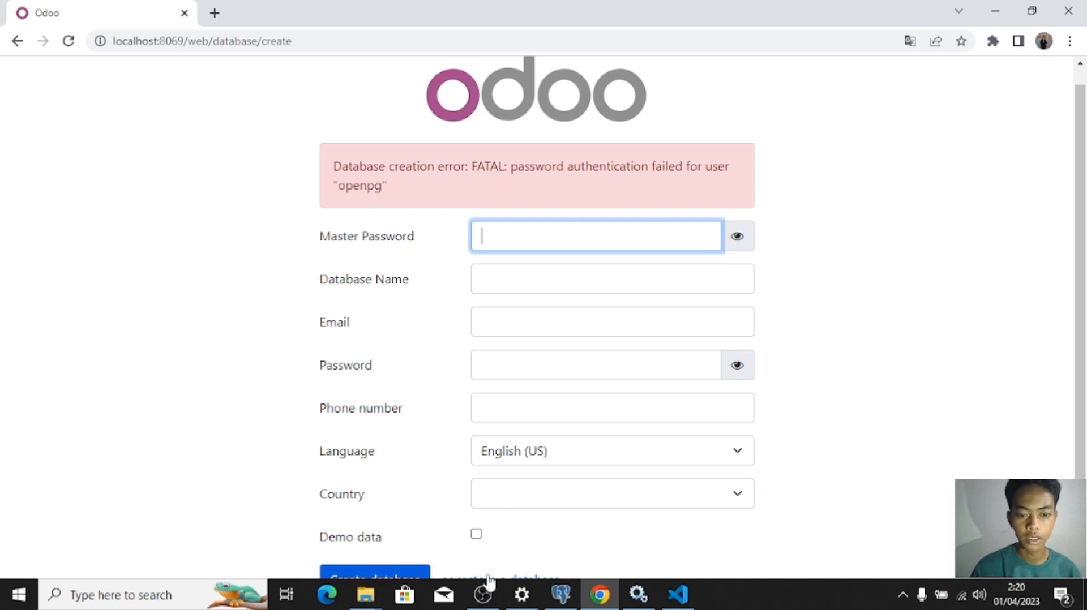
pyautogui.click(678, 594)
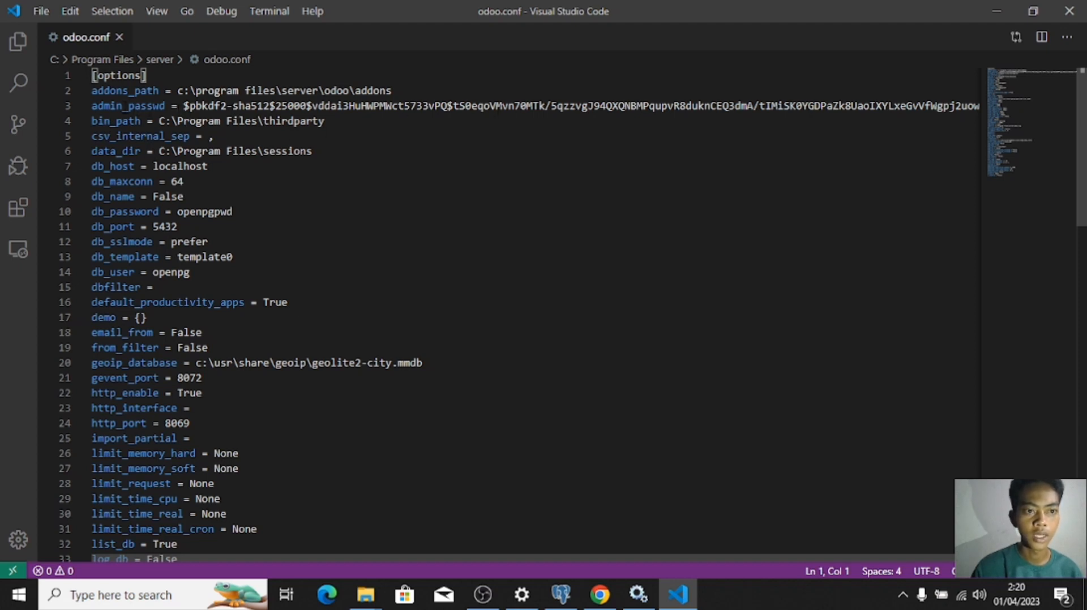
# Step: Replace the hashed admin_passwd value on line 3 with a new plain-text master password and save
pyautogui.moveTo(183, 106); pyautogui.dragTo(1011, 110)
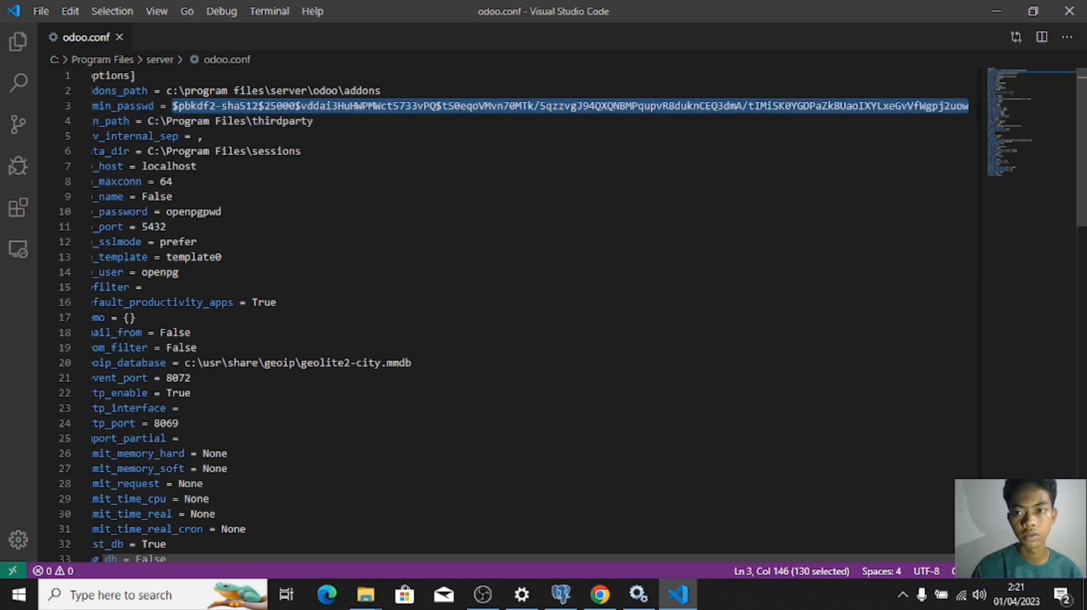
pyautogui.press('BackSpace')
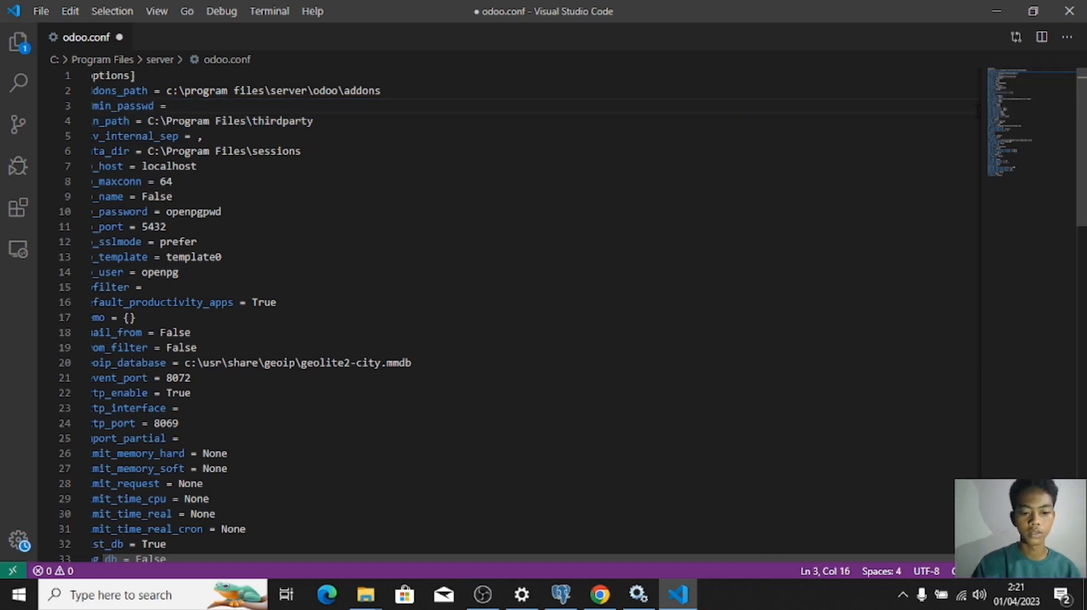
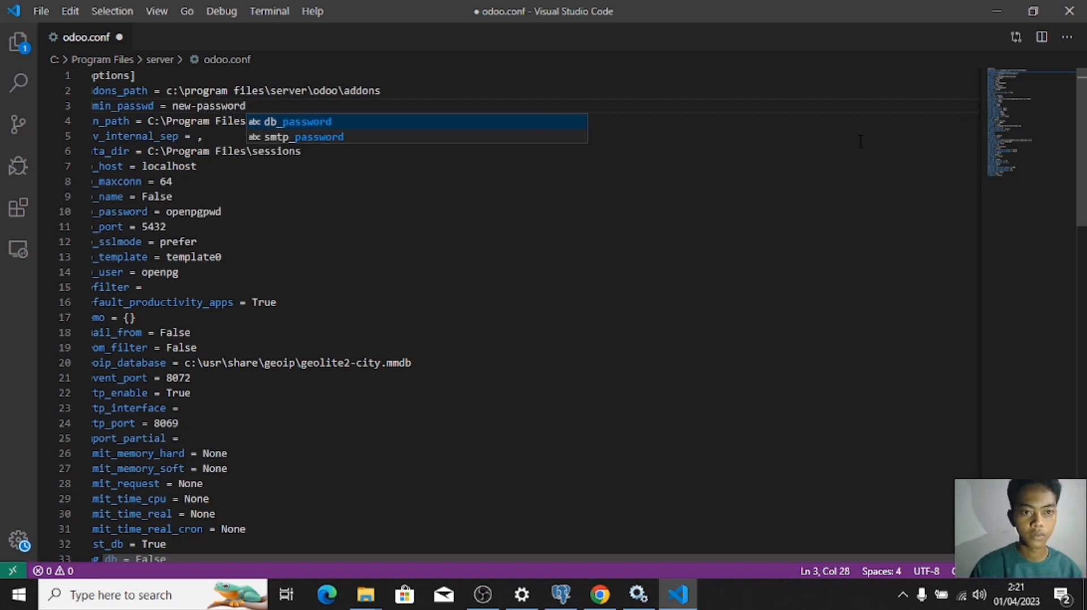
pyautogui.hotkey('ctrl', 's')
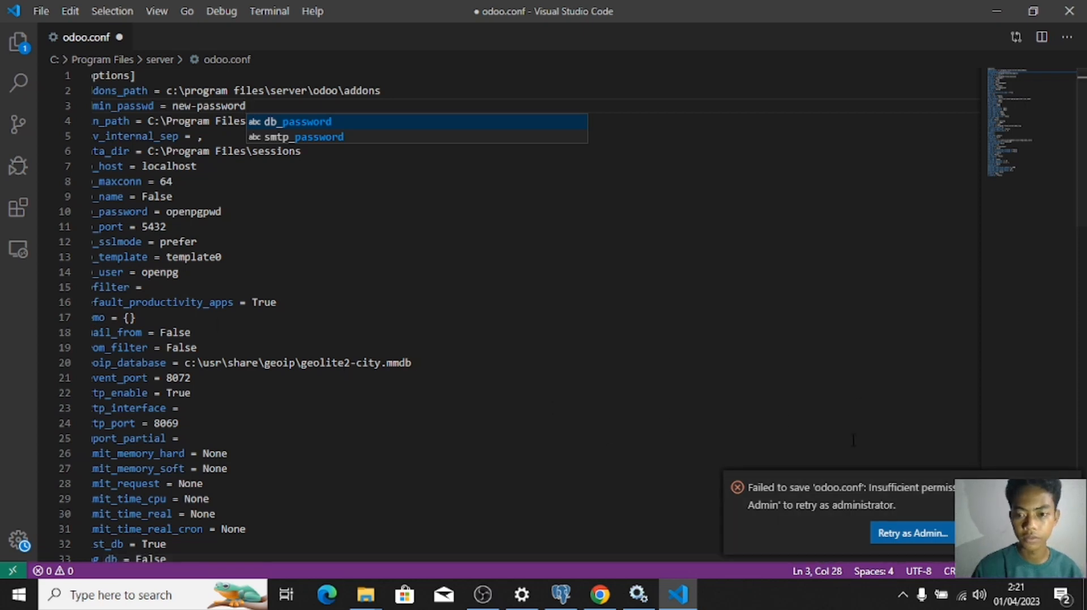
# Step: Save odoo.conf with Retry as Admin, dismissing the stray Save As dialog along the way
pyautogui.click(903, 539)
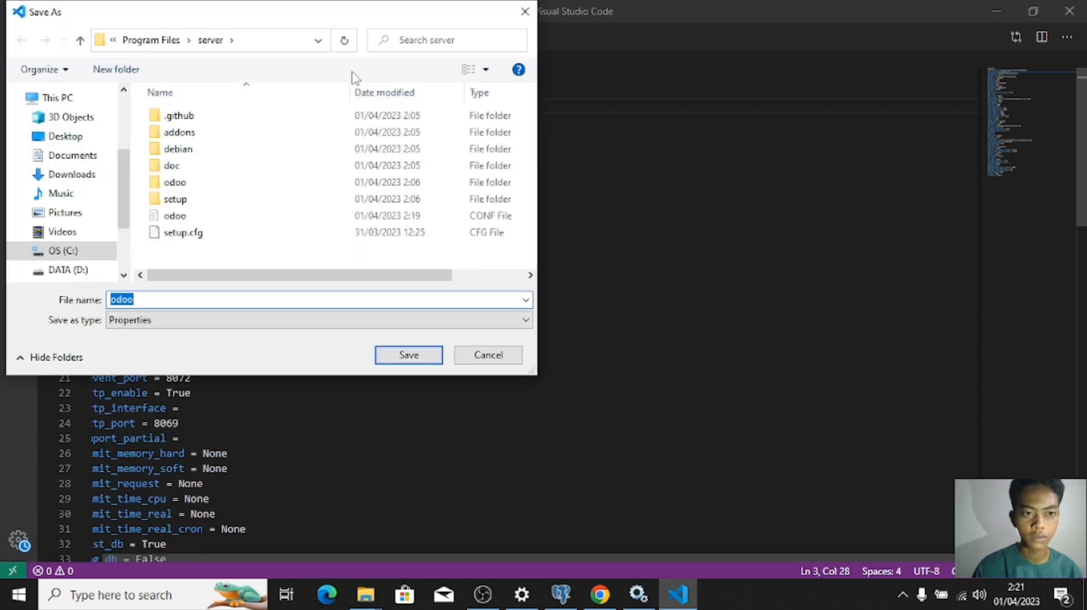
pyautogui.click(521, 12)
pyautogui.hotkey('ctrl', 's')
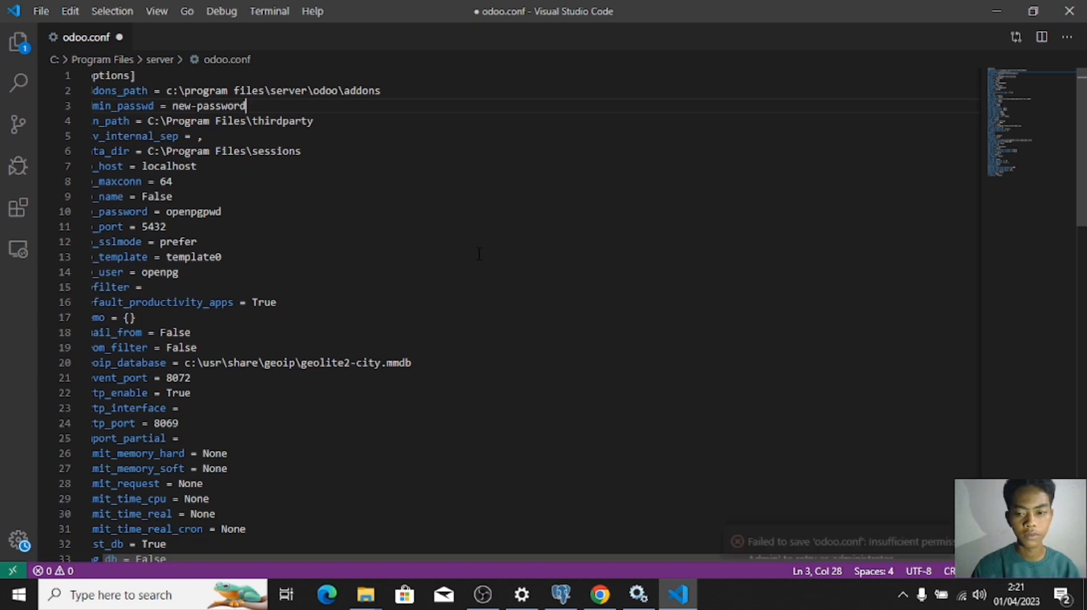
pyautogui.click(900, 535)
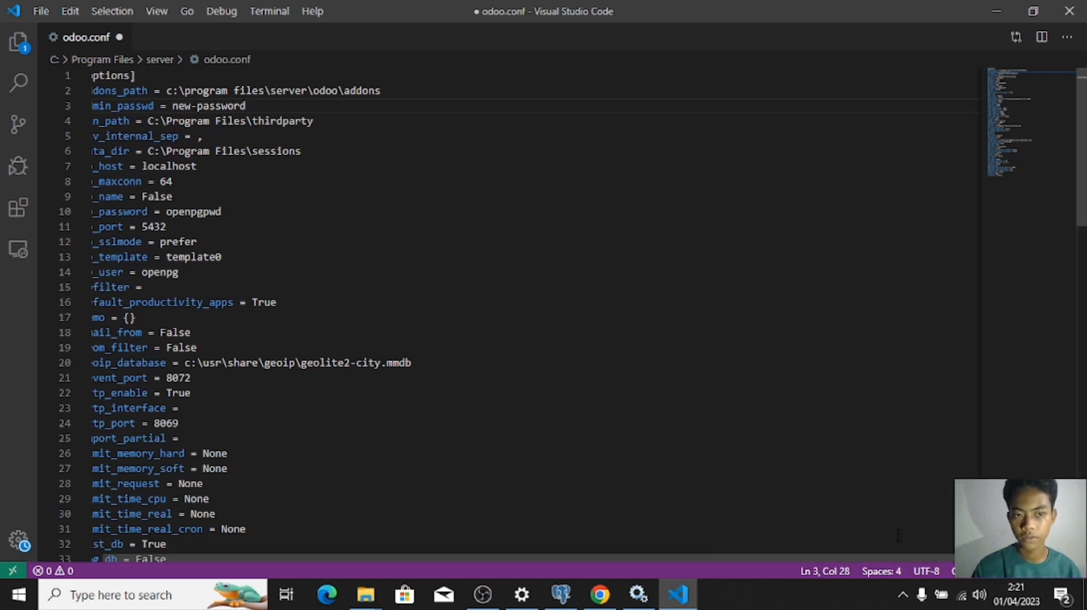
pyautogui.scroll(-1, 1078, 198)
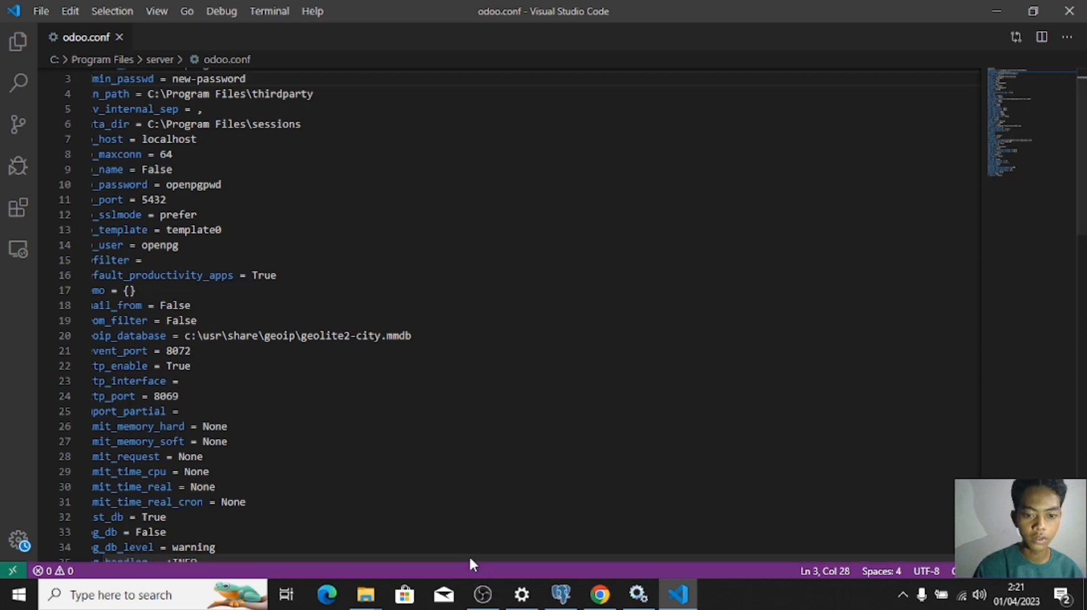
pyautogui.moveTo(451, 559); pyautogui.dragTo(271, 569)
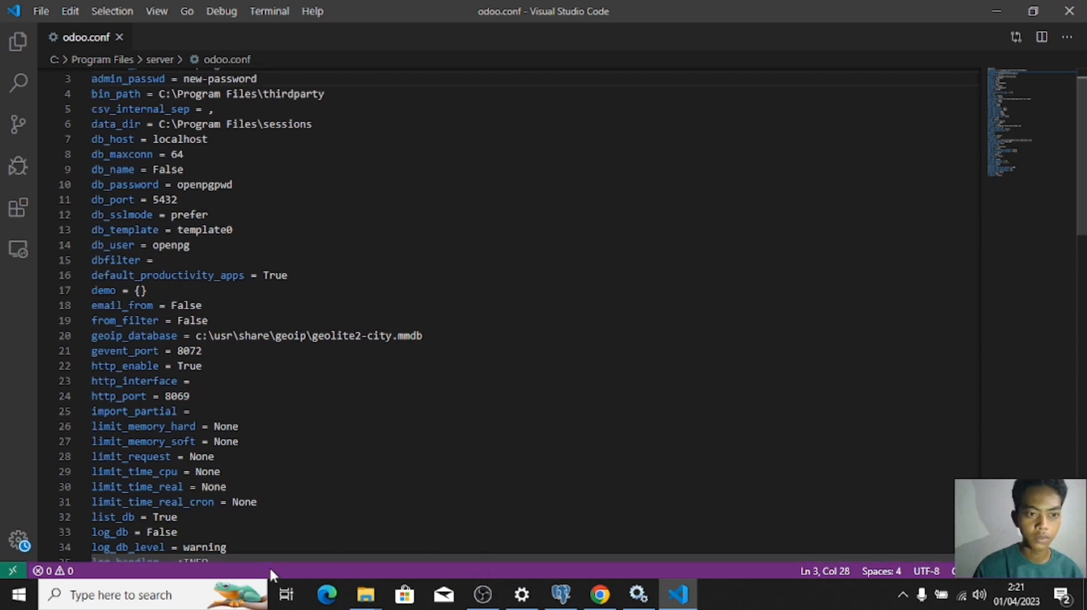
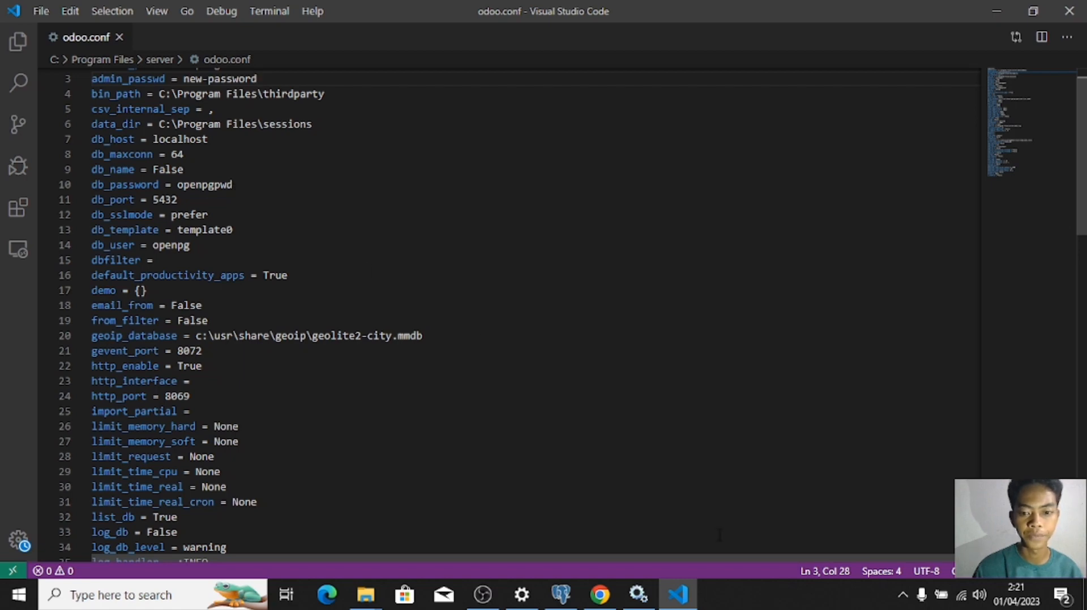
# Step: Bring pgAdmin 4 in front of VS Code and shift its window slightly right
pyautogui.click(564, 584)
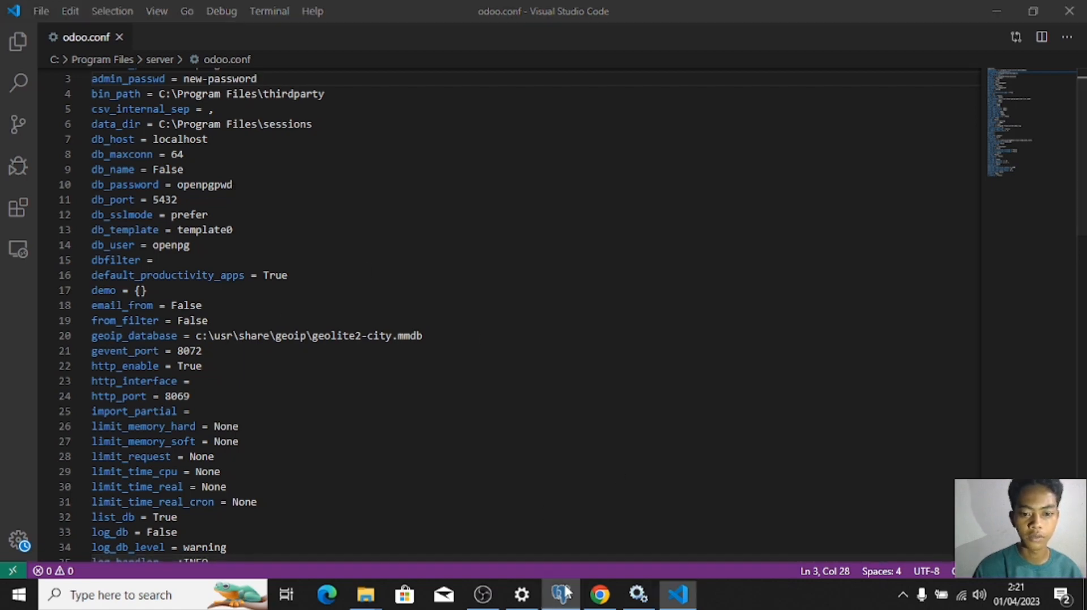
pyautogui.moveTo(415, 20); pyautogui.dragTo(550, 20)
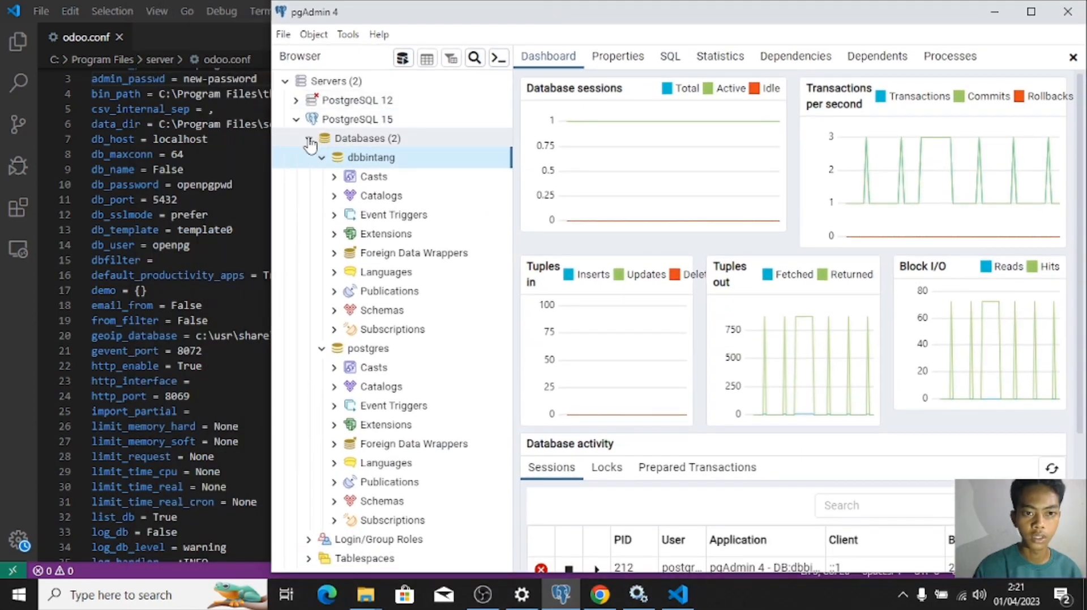
# Step: Create a login role named openpg with a password under PostgreSQL 15's Login/Group Roles
pyautogui.click(313, 139)
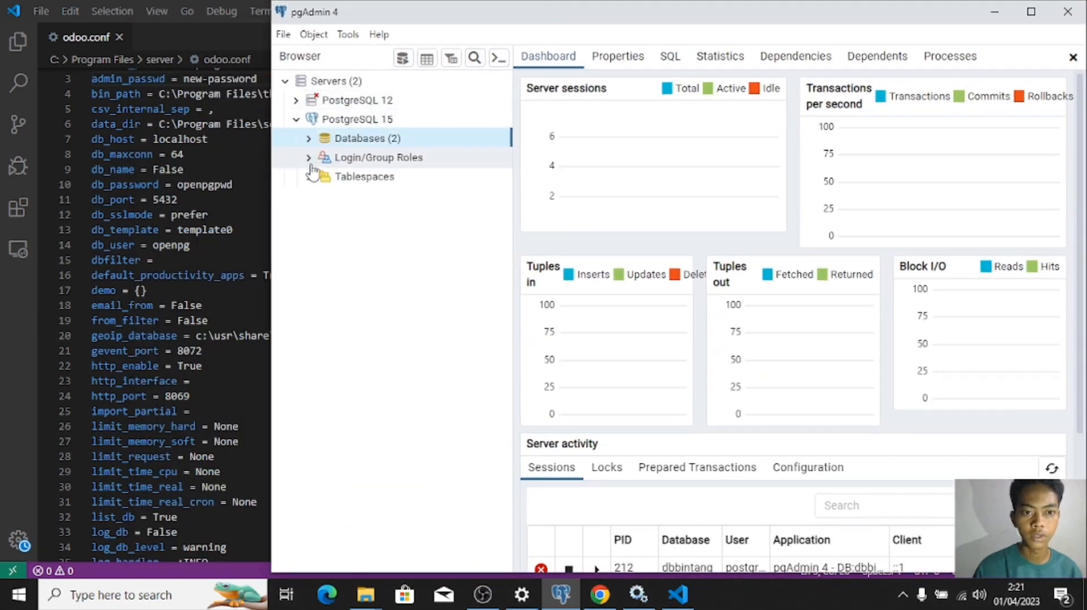
pyautogui.click(309, 158)
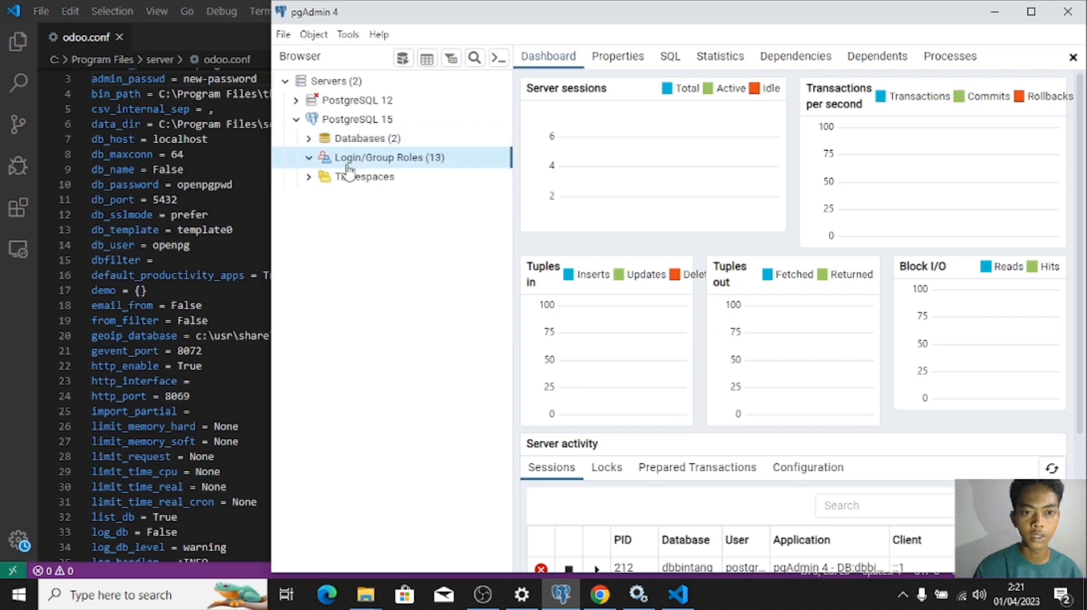
pyautogui.rightClick(394, 168)
pyautogui.moveTo(417, 173)
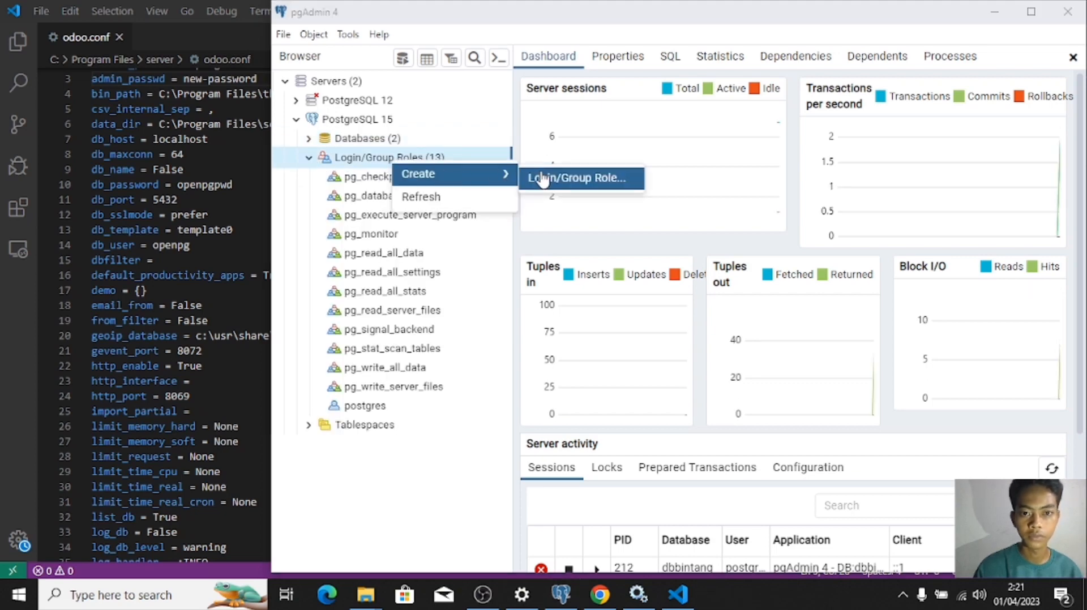
pyautogui.click(544, 177)
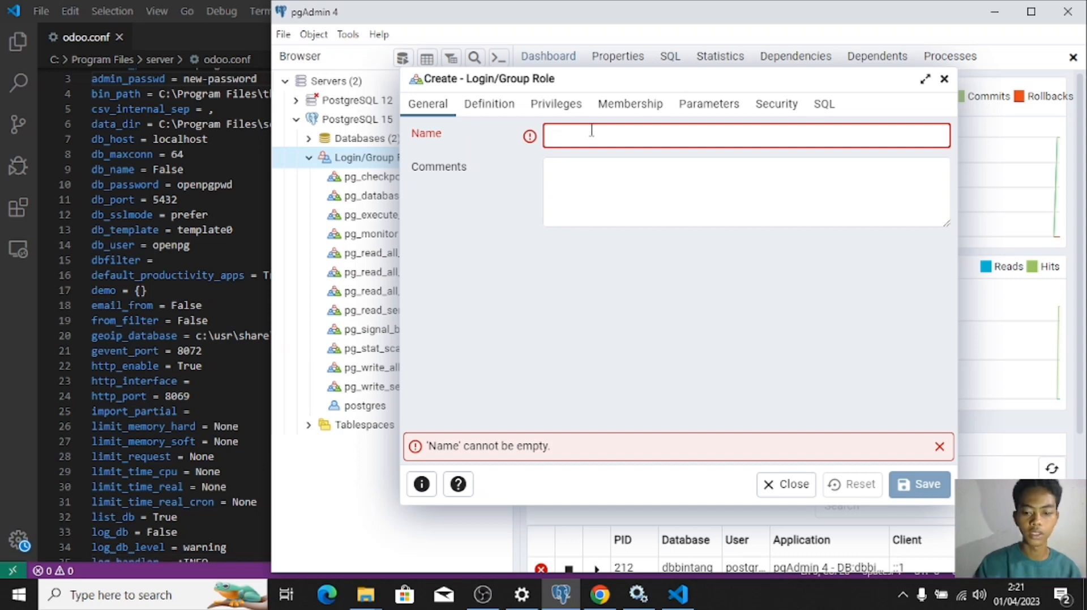
pyautogui.write('openpg')
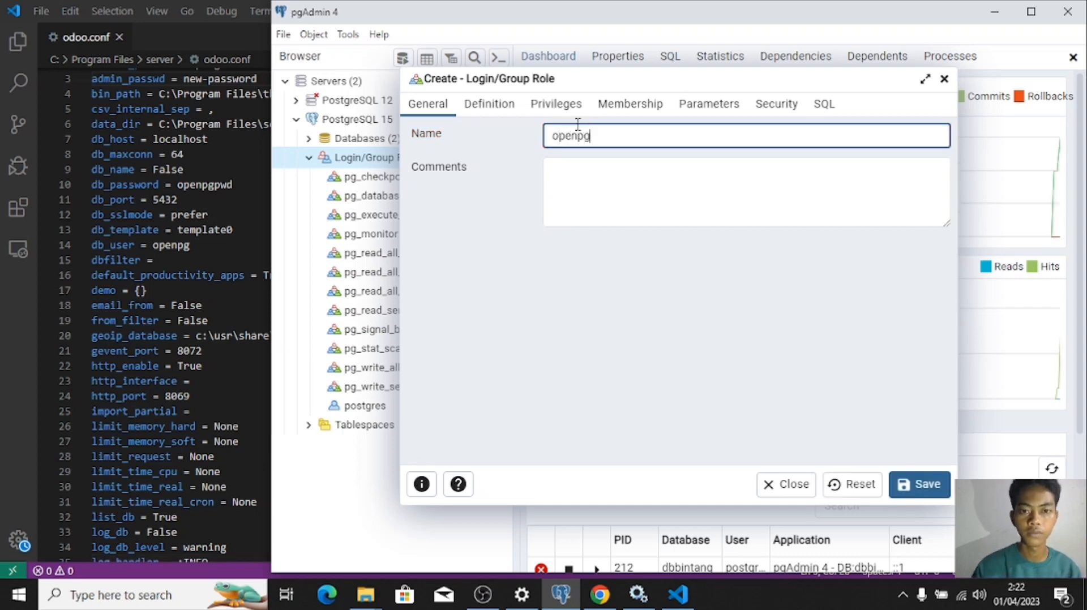
pyautogui.click(496, 111)
pyautogui.click(550, 134)
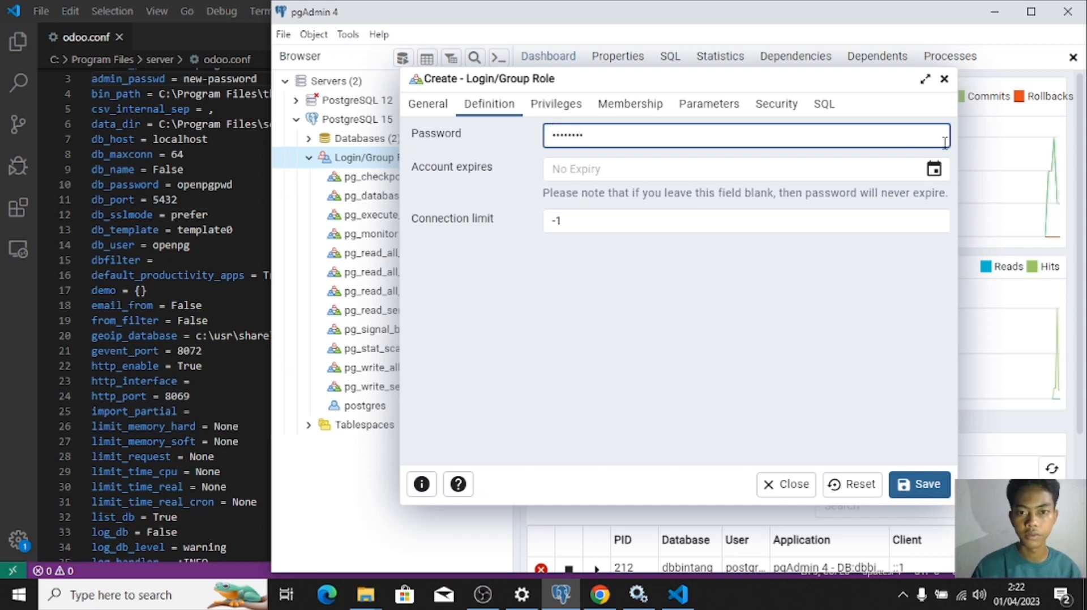
pyautogui.click(913, 494)
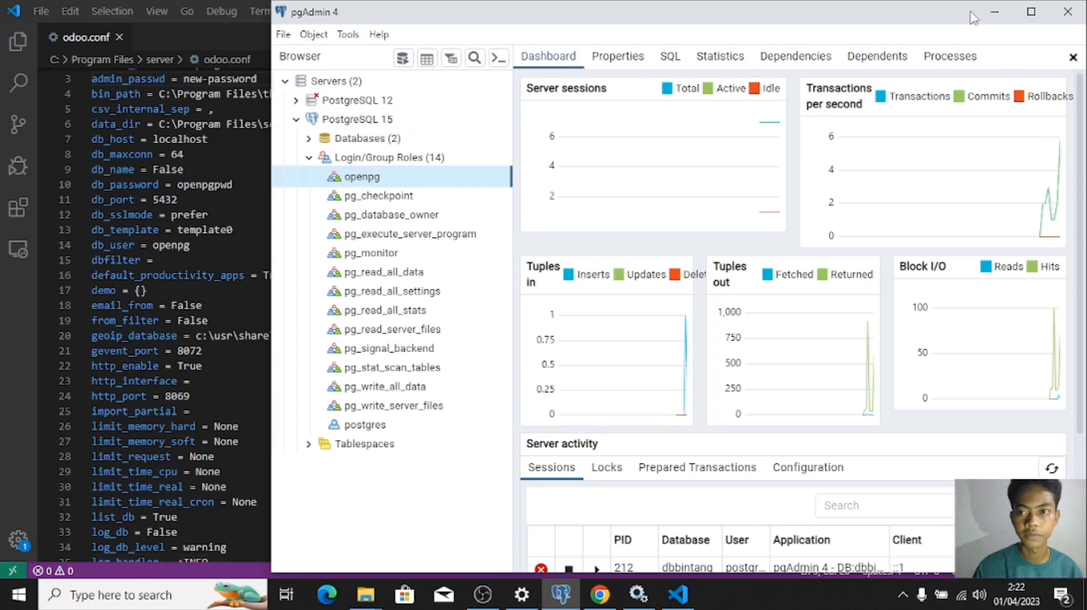
pyautogui.click(992, 12)
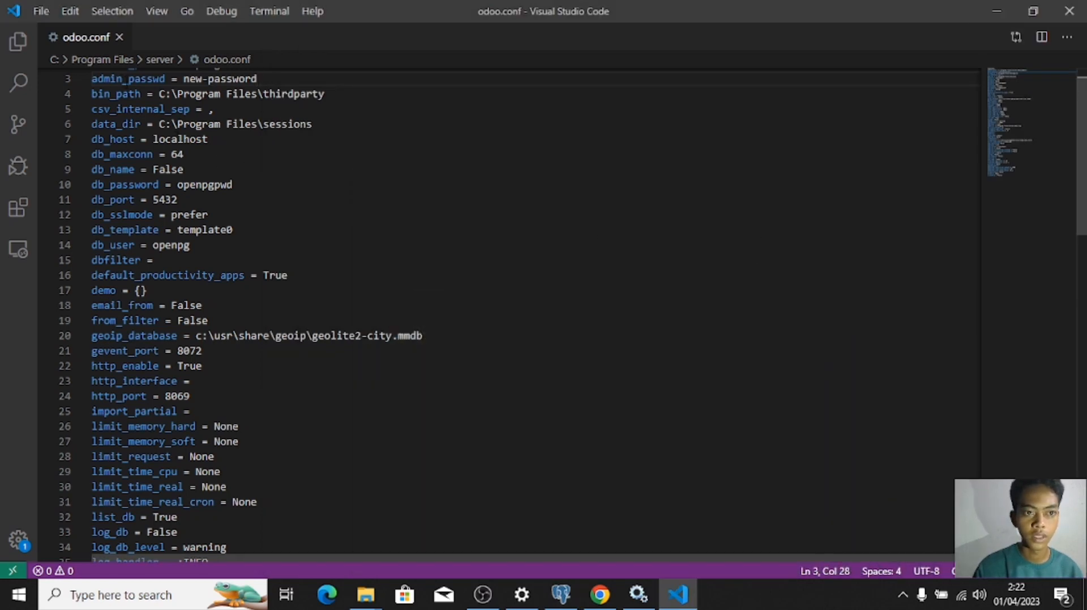
# Step: Restart the odoo-server-16.0 service and reload the Odoo creation page, confirming resubmission
pyautogui.scroll(1, 936, 165)
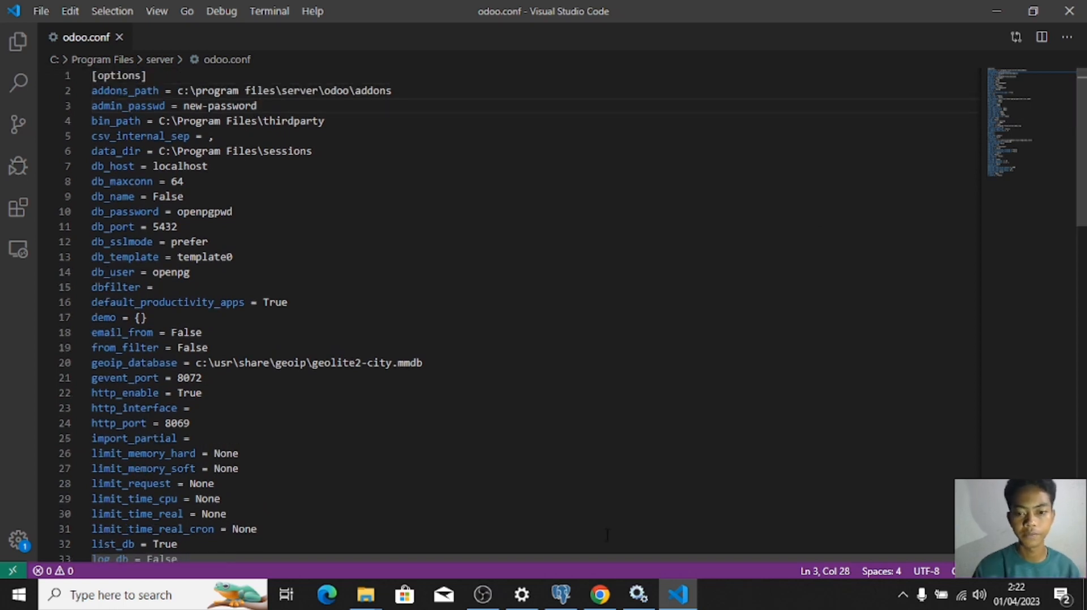
pyautogui.click(608, 595)
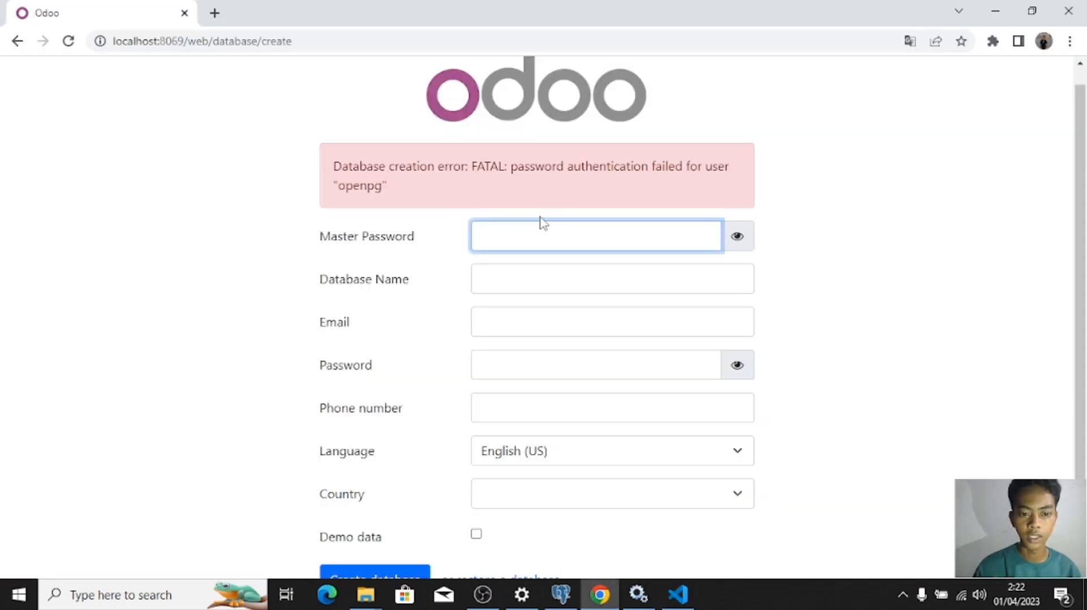
pyautogui.click(638, 594)
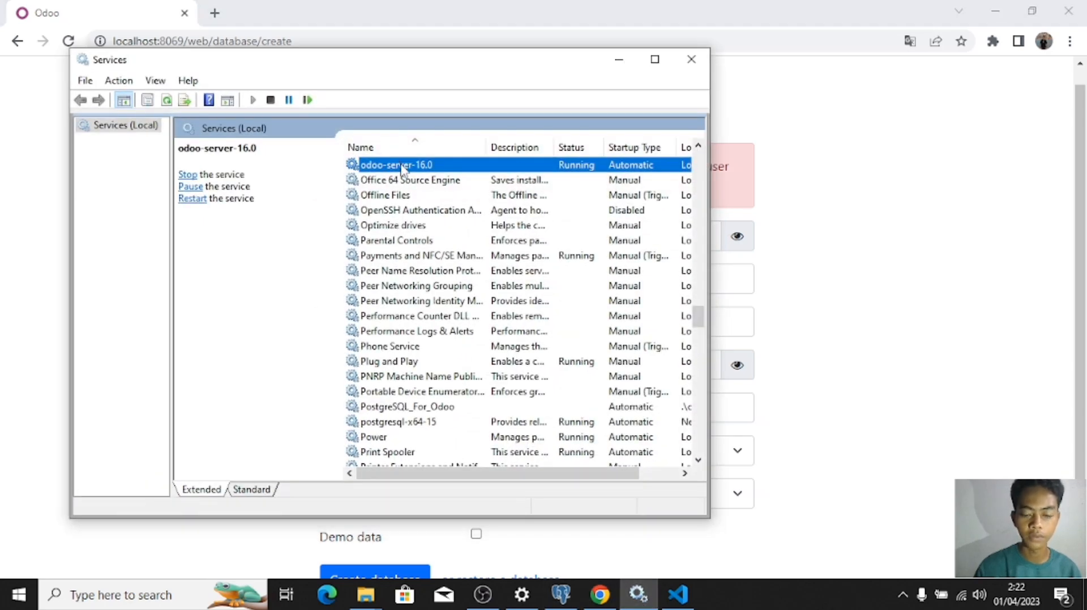
pyautogui.rightClick(401, 169)
pyautogui.click(486, 249)
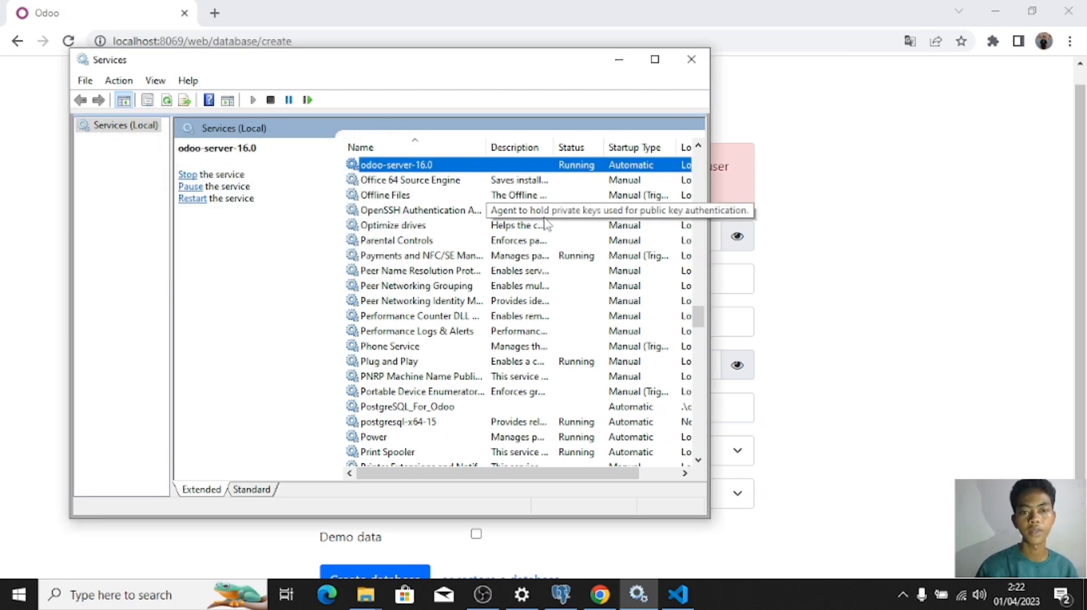
pyautogui.click(618, 59)
pyautogui.click(69, 42)
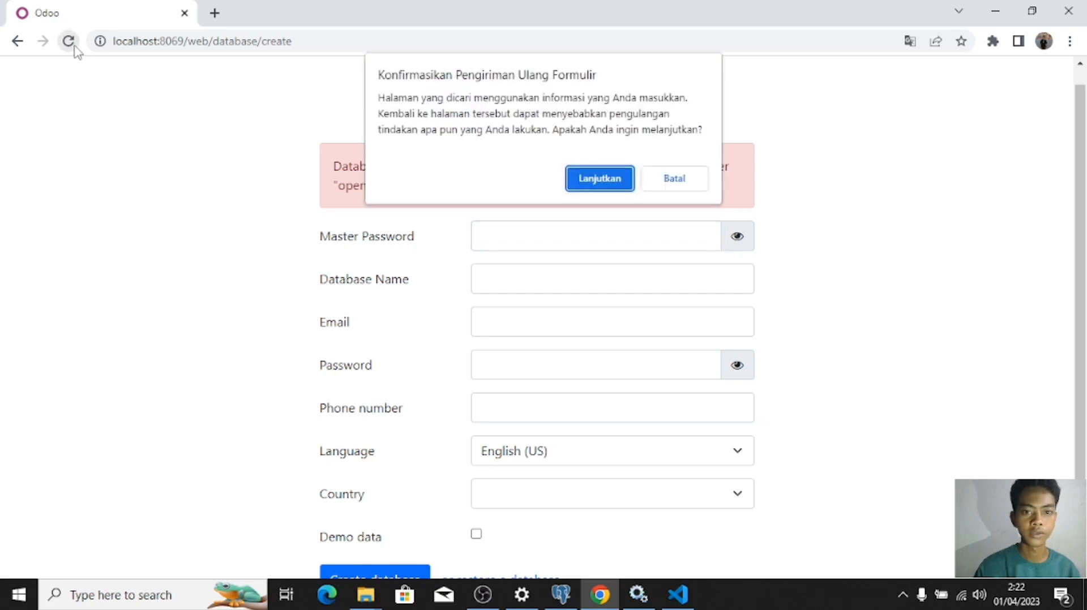
pyautogui.click(589, 181)
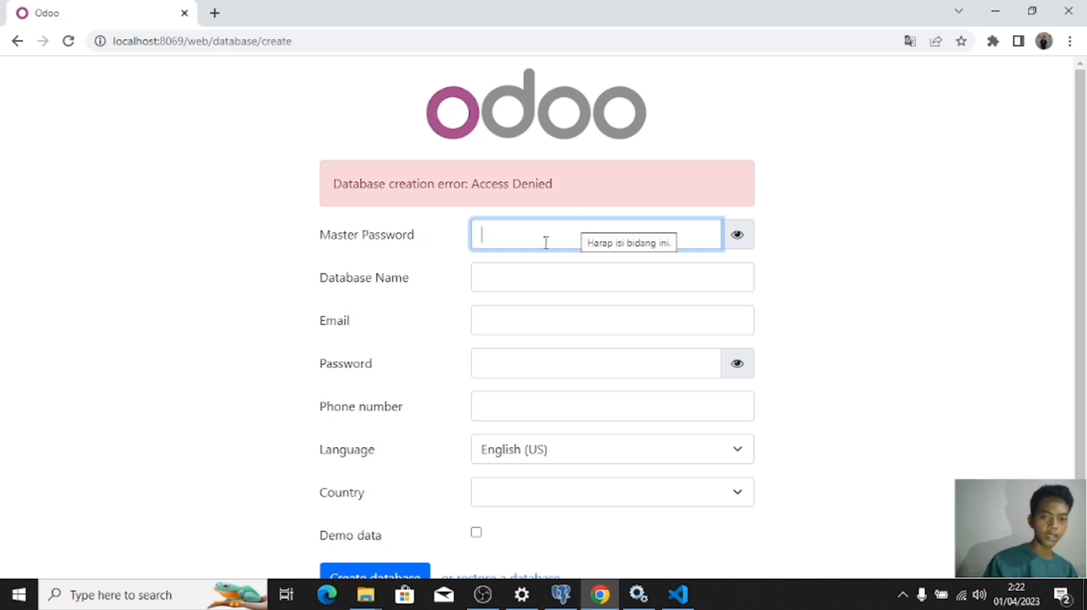
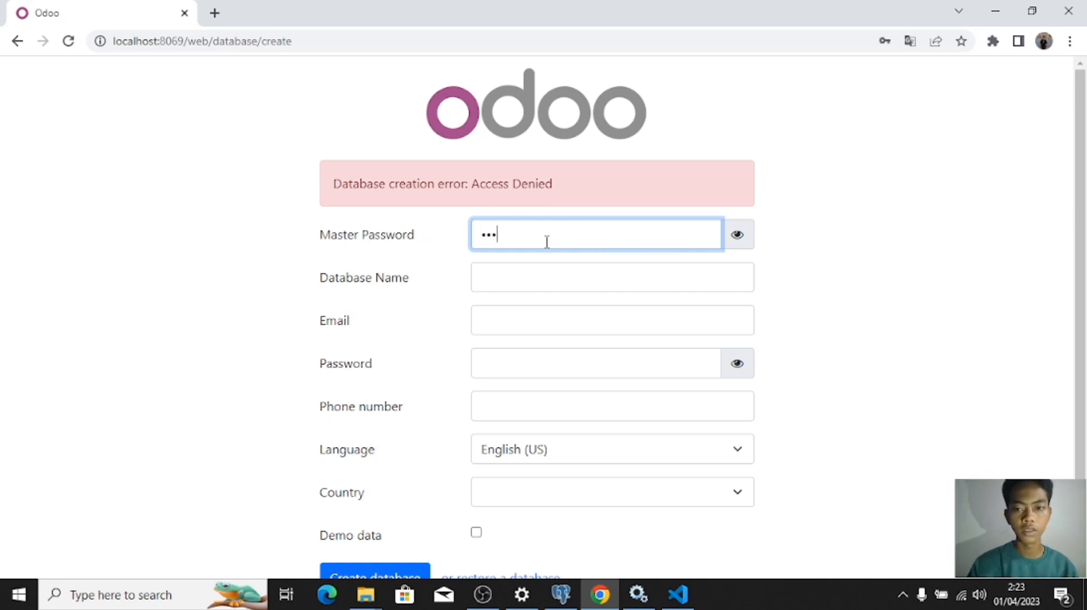
# Step: Enter the master password, shown as plain text, and the database name dbbintang
pyautogui.click(741, 230)
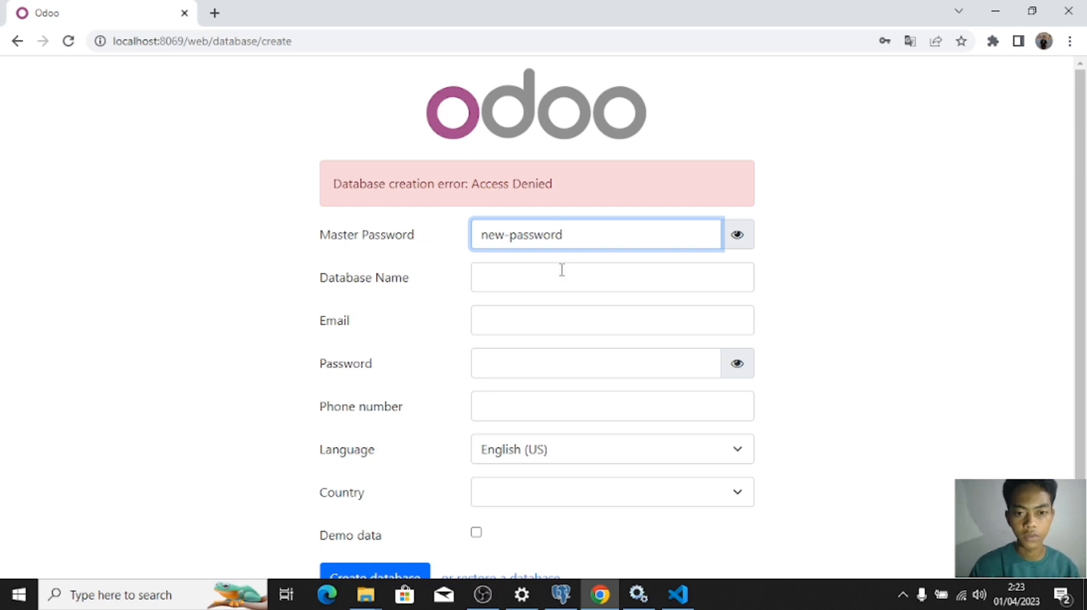
pyautogui.click(539, 277)
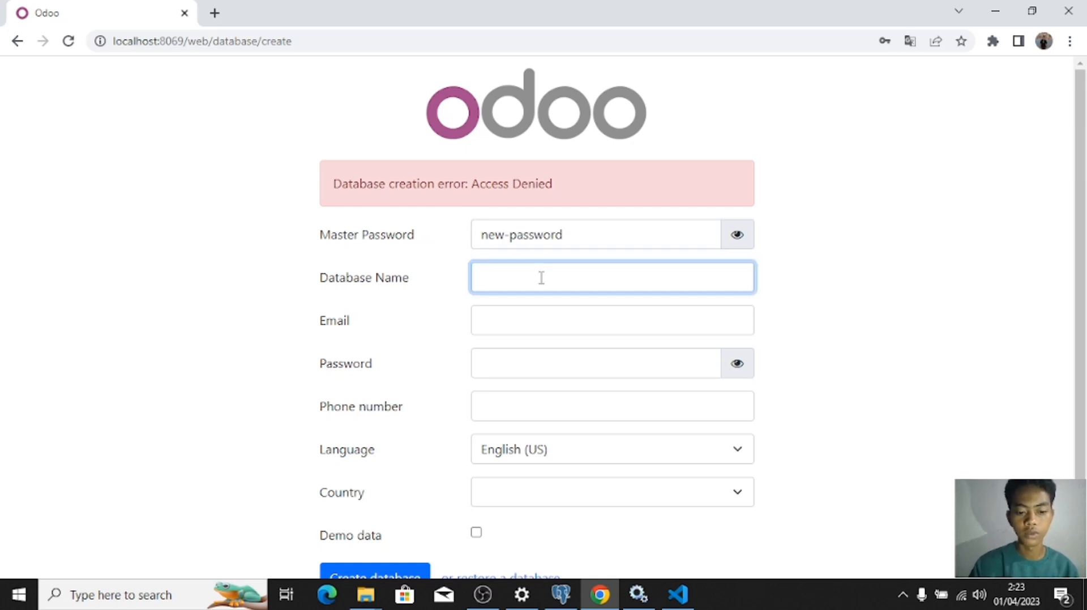
pyautogui.write('dbbintang')
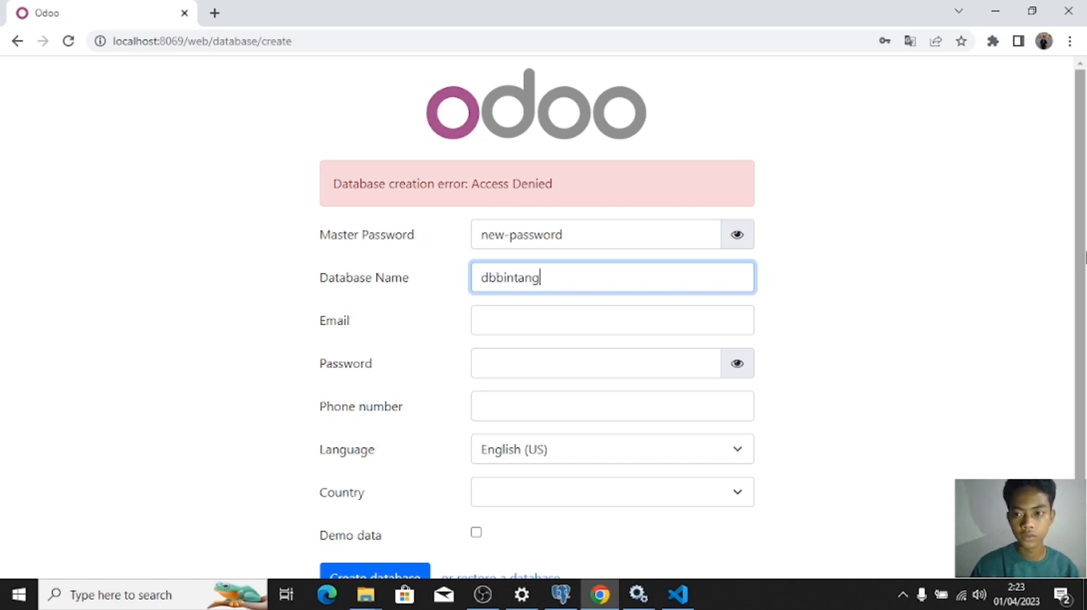
# Step: Enter admin as the login, choose Indonesia as the country, and submit the form
pyautogui.scroll(-1, 906, 317)
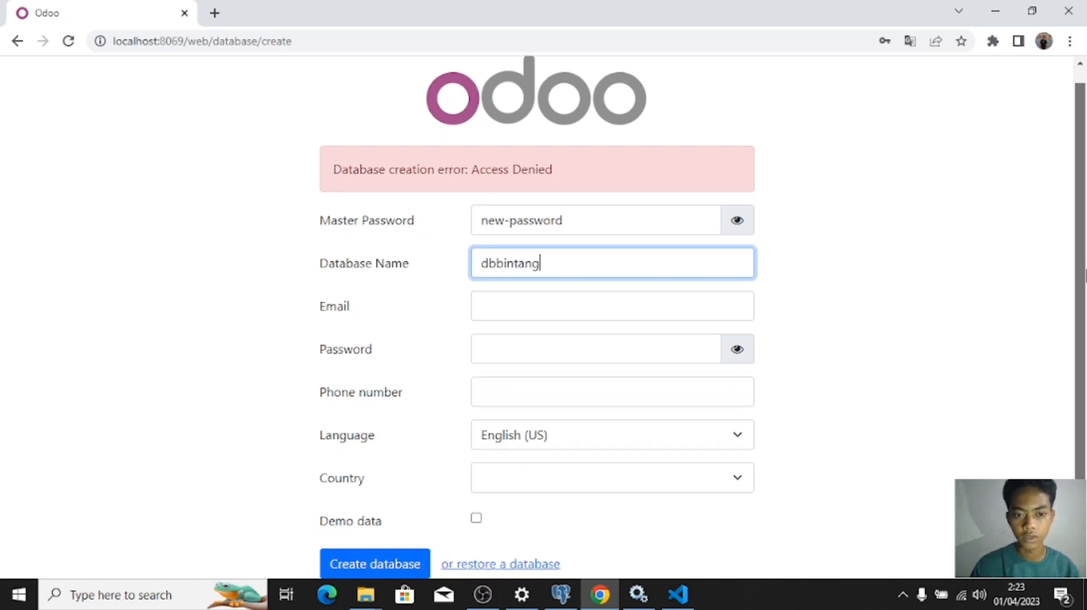
pyautogui.click(561, 311)
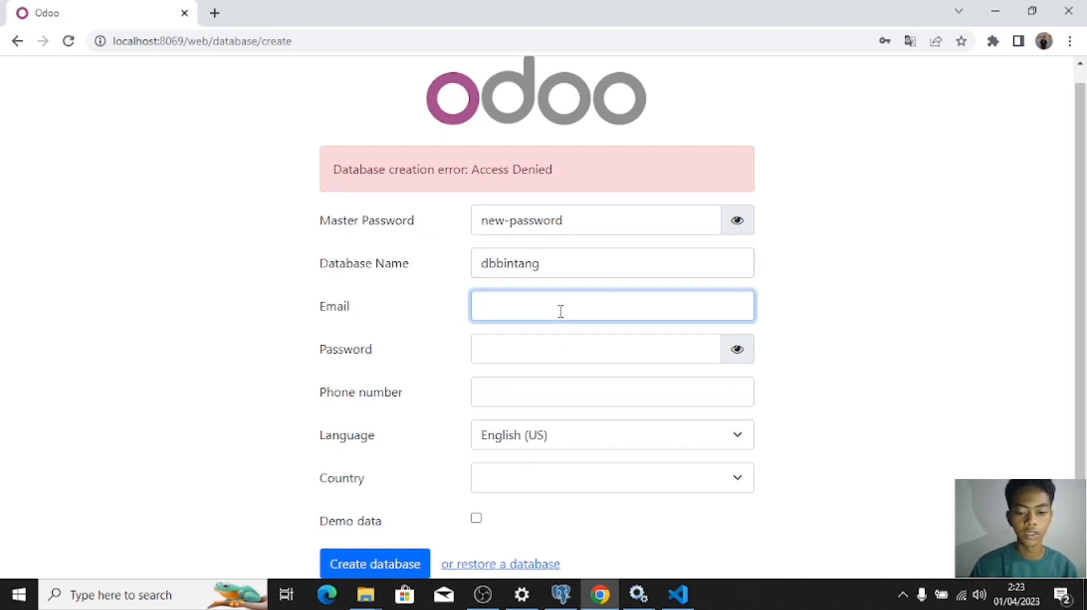
pyautogui.write('admin')
pyautogui.press('Tab')
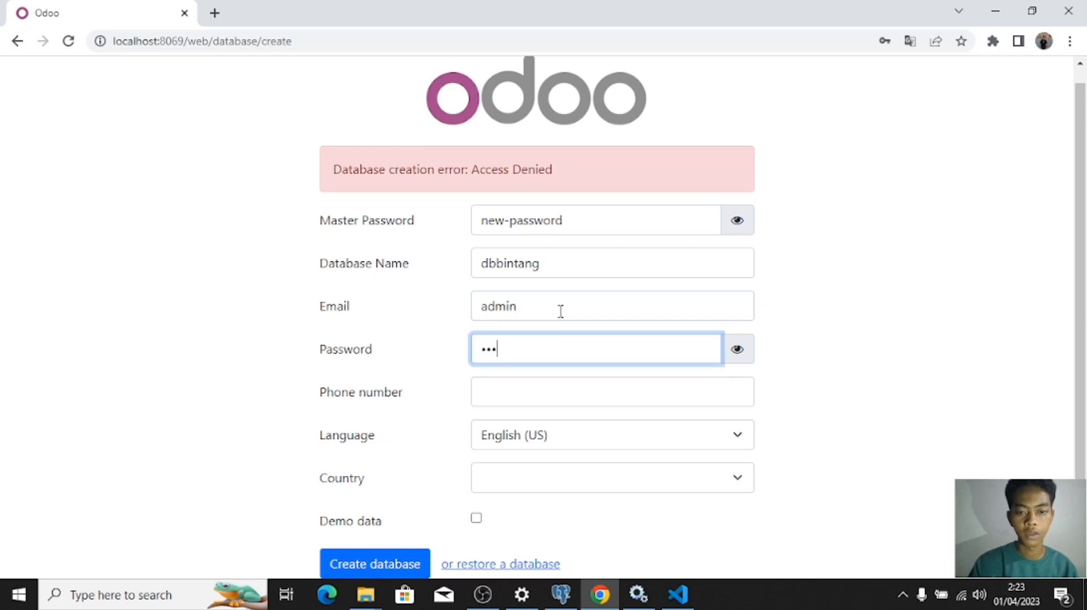
pyautogui.click(517, 479)
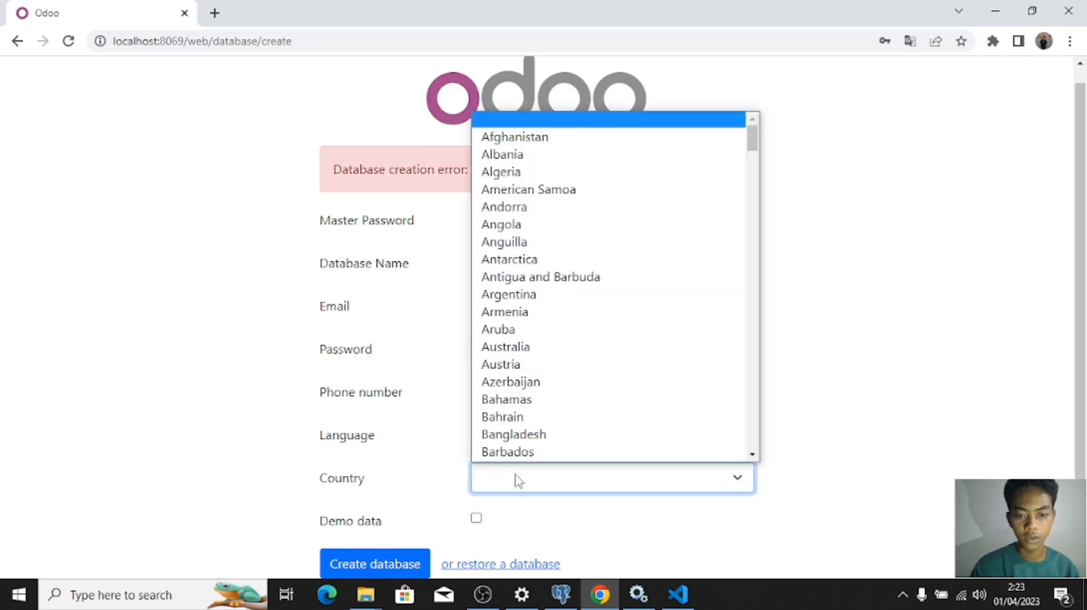
pyautogui.write('i')
pyautogui.write('ndo')
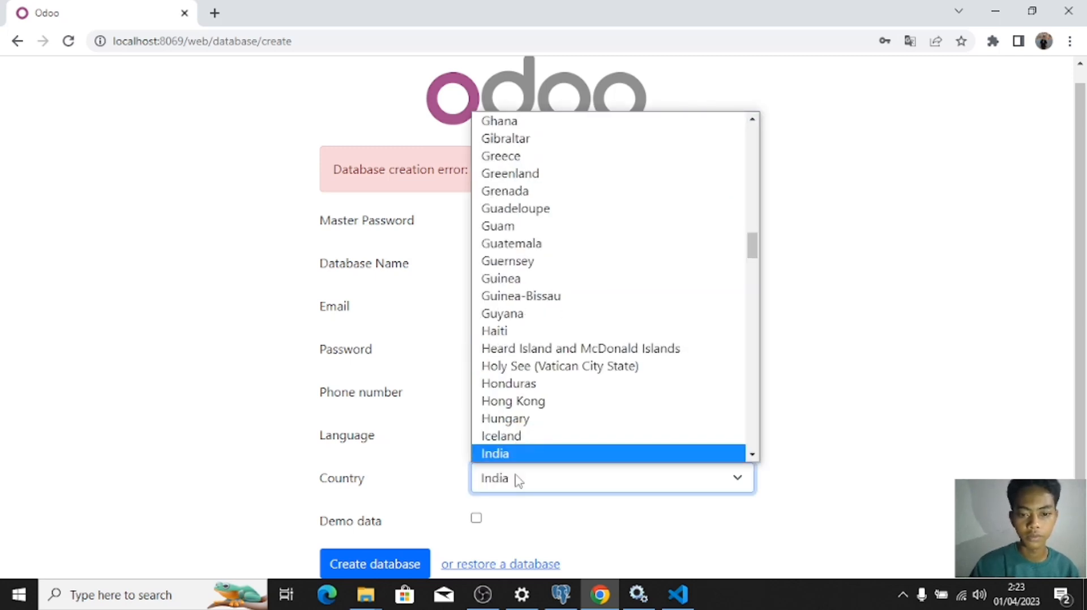
pyautogui.click(534, 454)
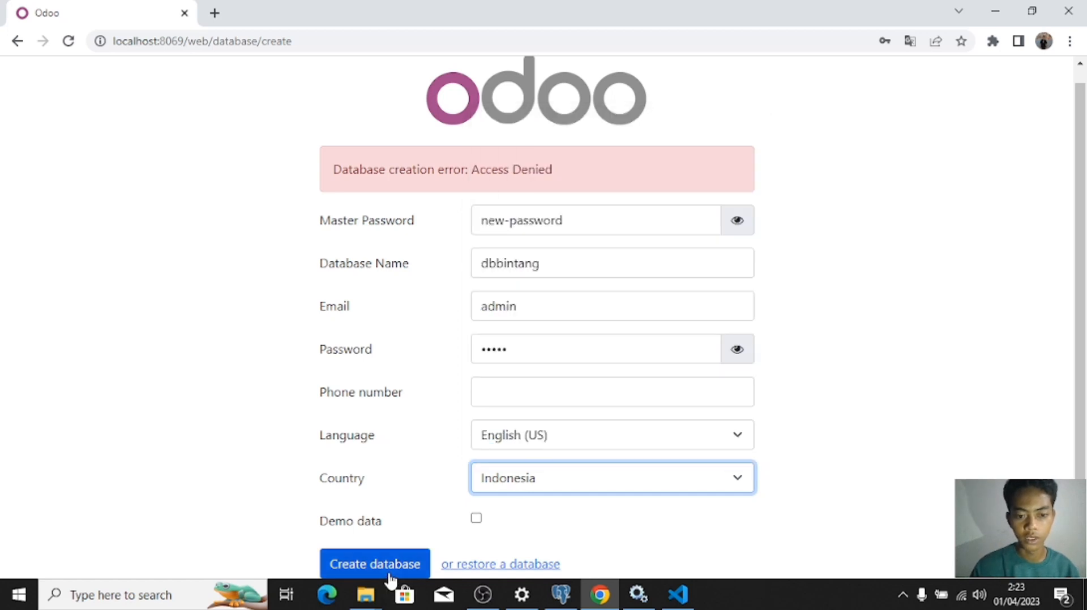
pyautogui.click(389, 572)
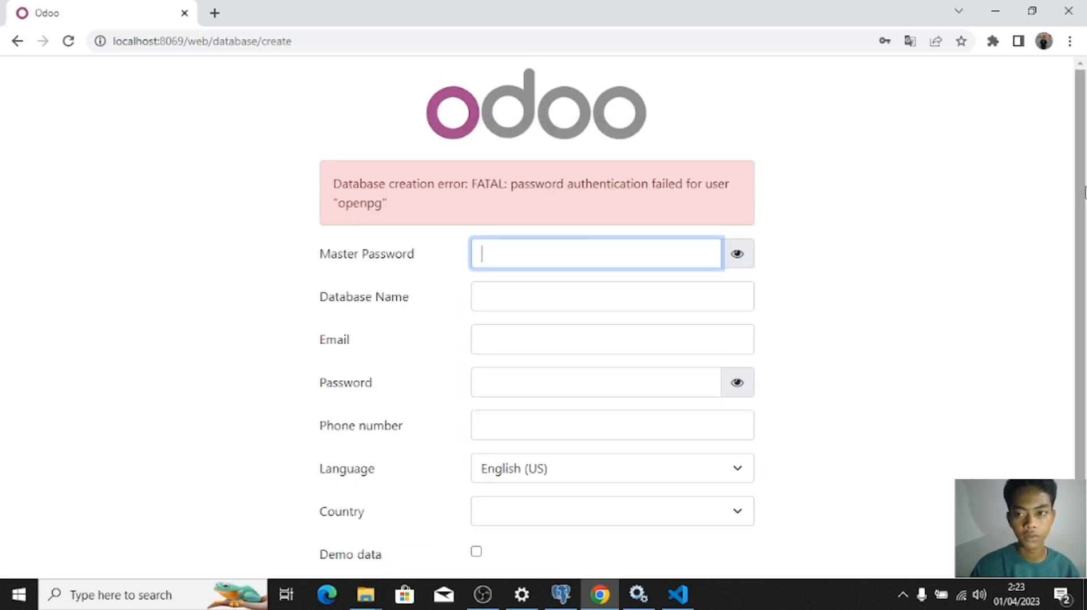
pyautogui.scroll(-1, 1080, 255)
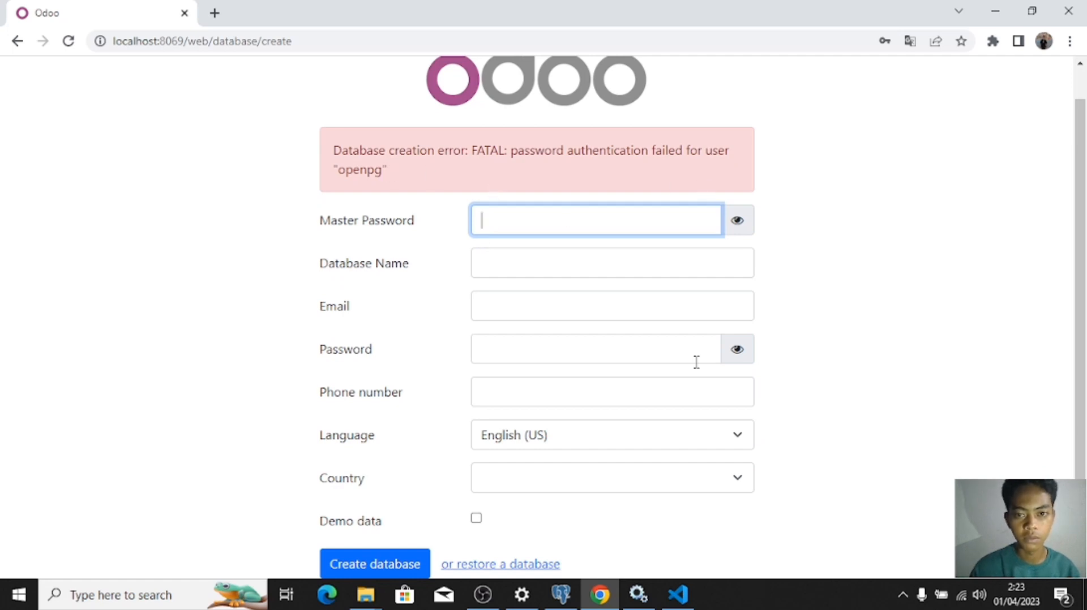
# Step: Re-enter and save a new password in the openpg role's Definition properties in pgAdmin
pyautogui.click(679, 593)
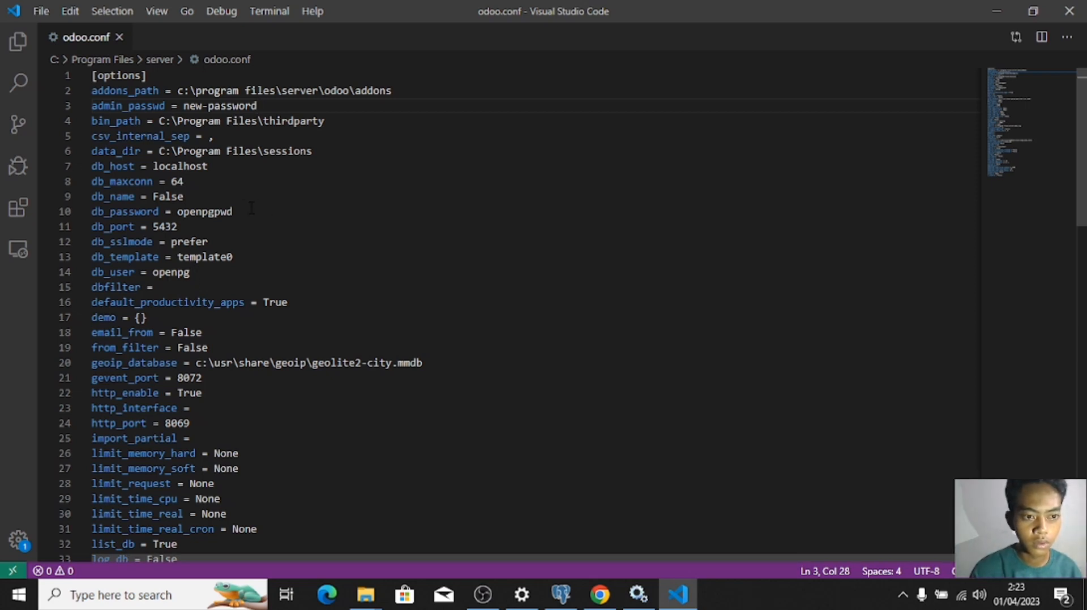
pyautogui.click(566, 598)
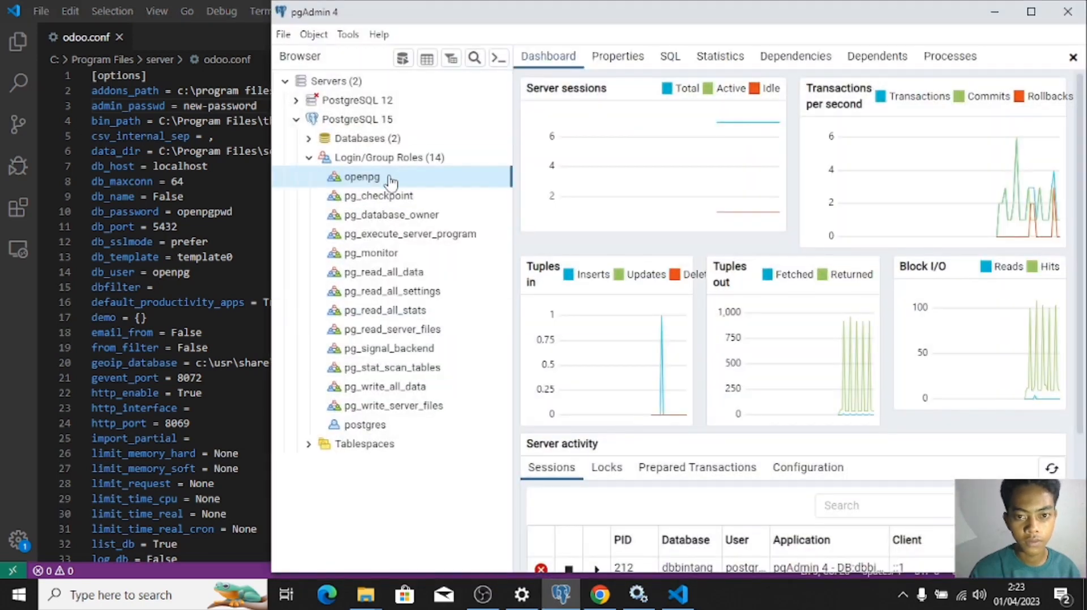
pyautogui.rightClick(390, 180)
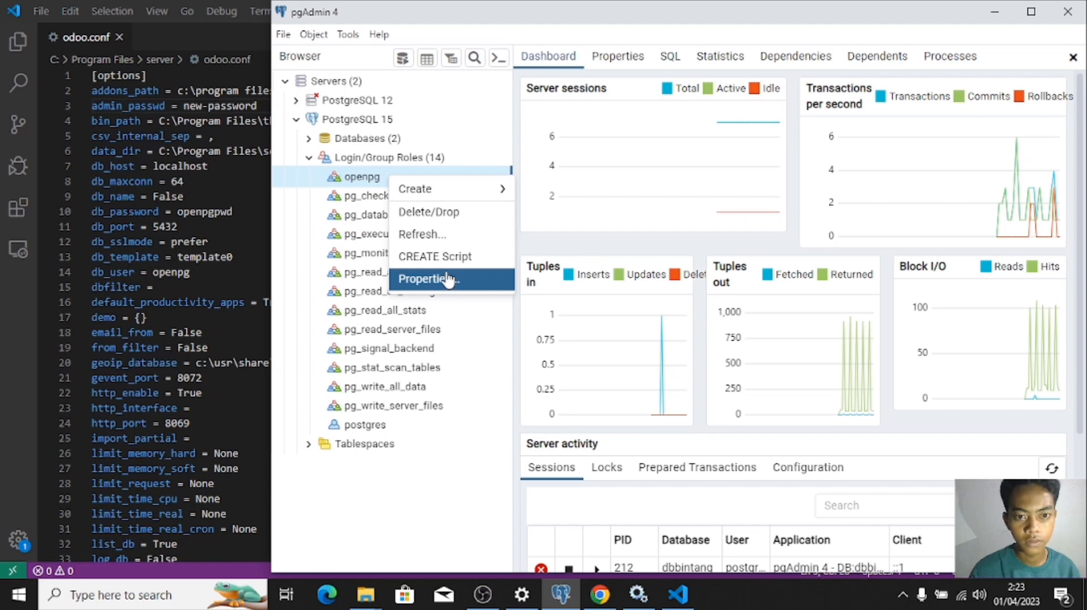
pyautogui.moveTo(464, 195)
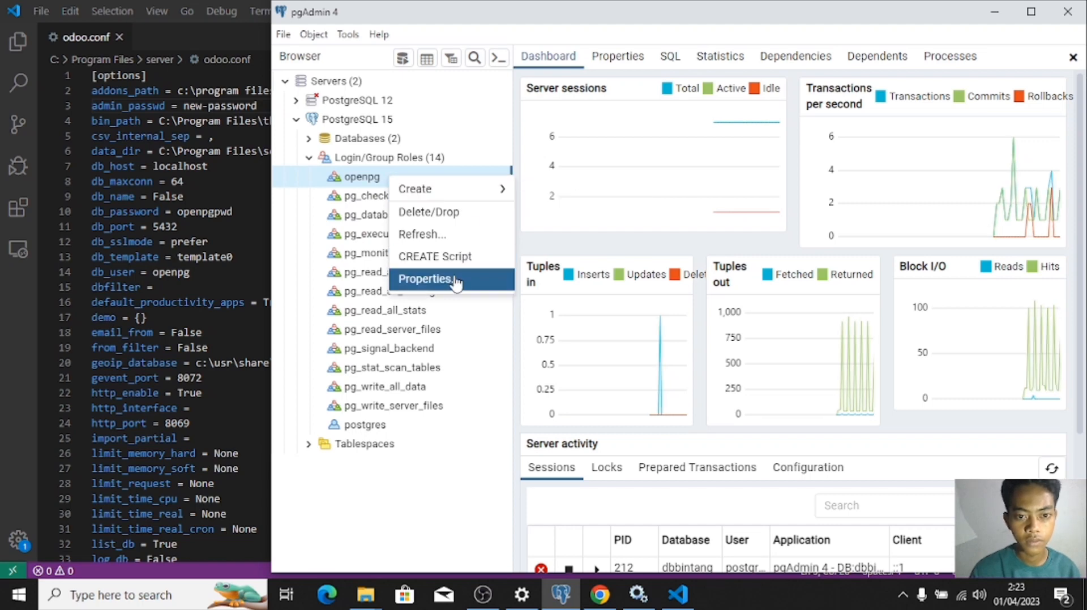
pyautogui.click(450, 279)
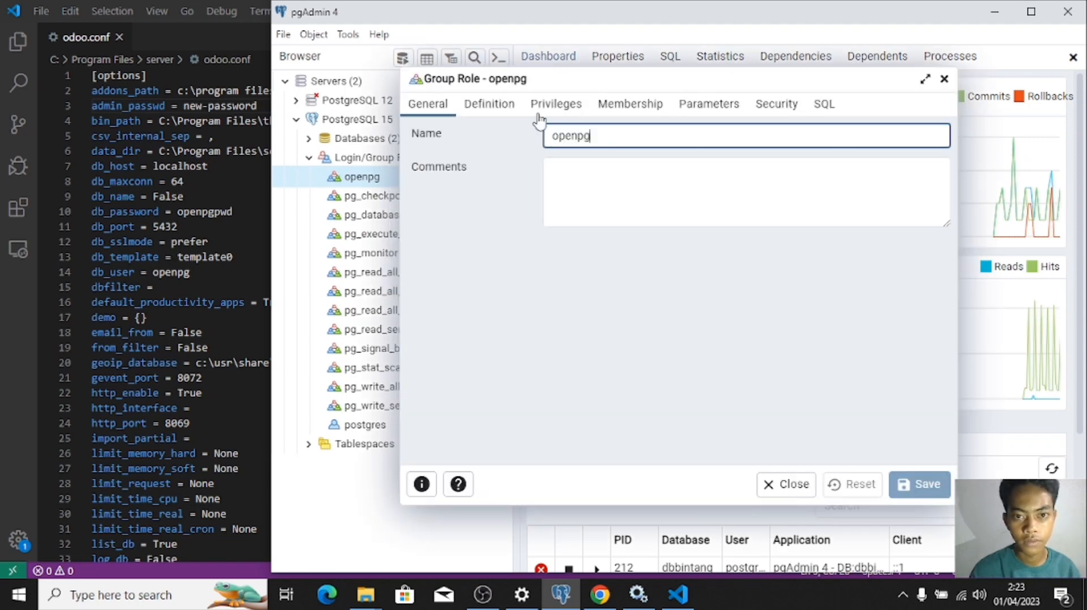
pyautogui.click(505, 111)
pyautogui.click(565, 137)
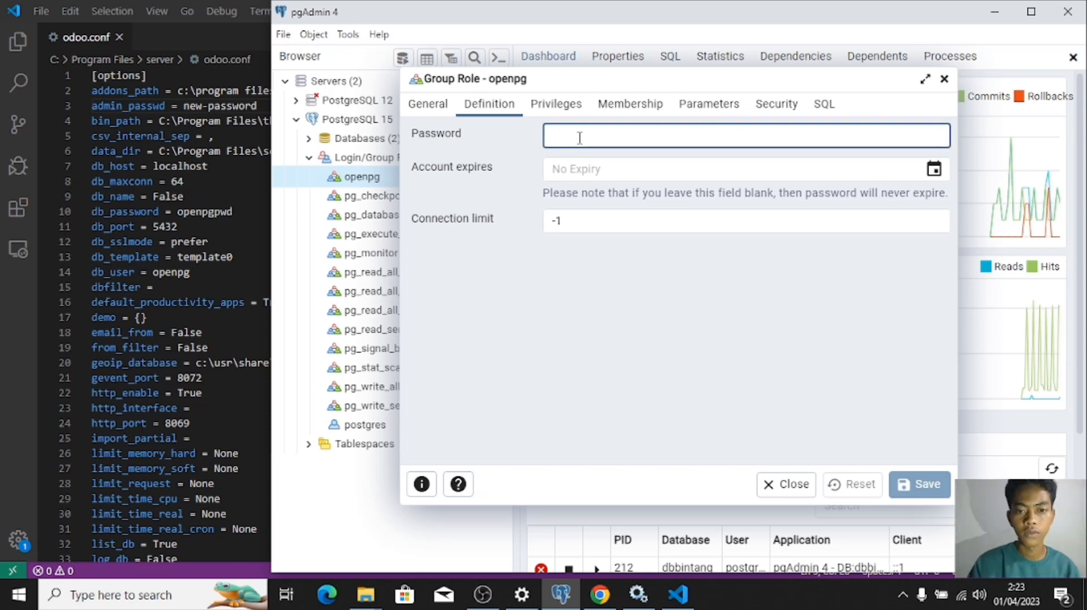
pyautogui.write('o')
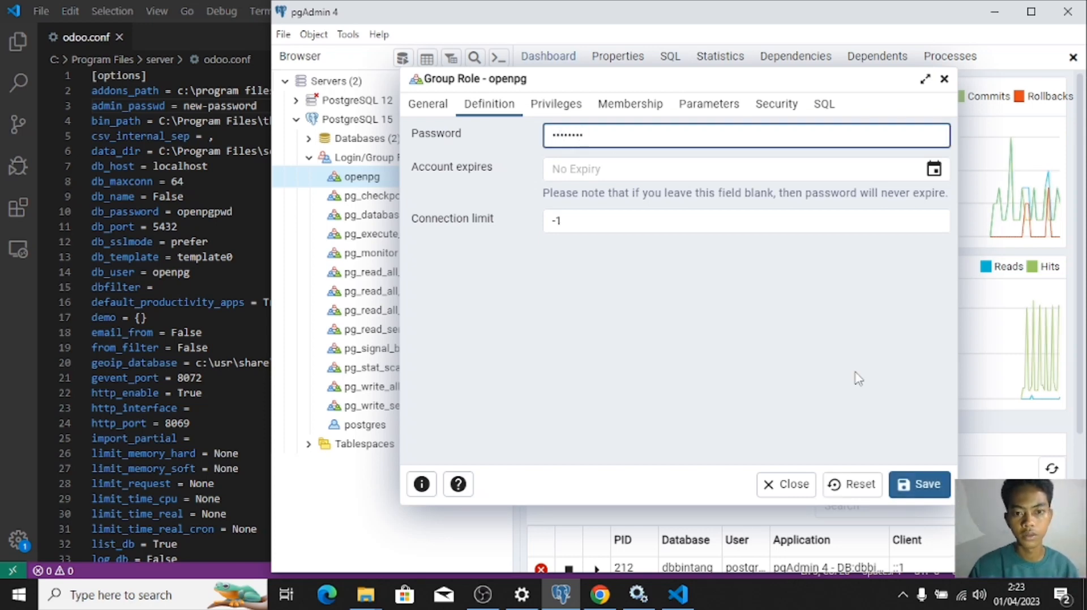
pyautogui.click(896, 485)
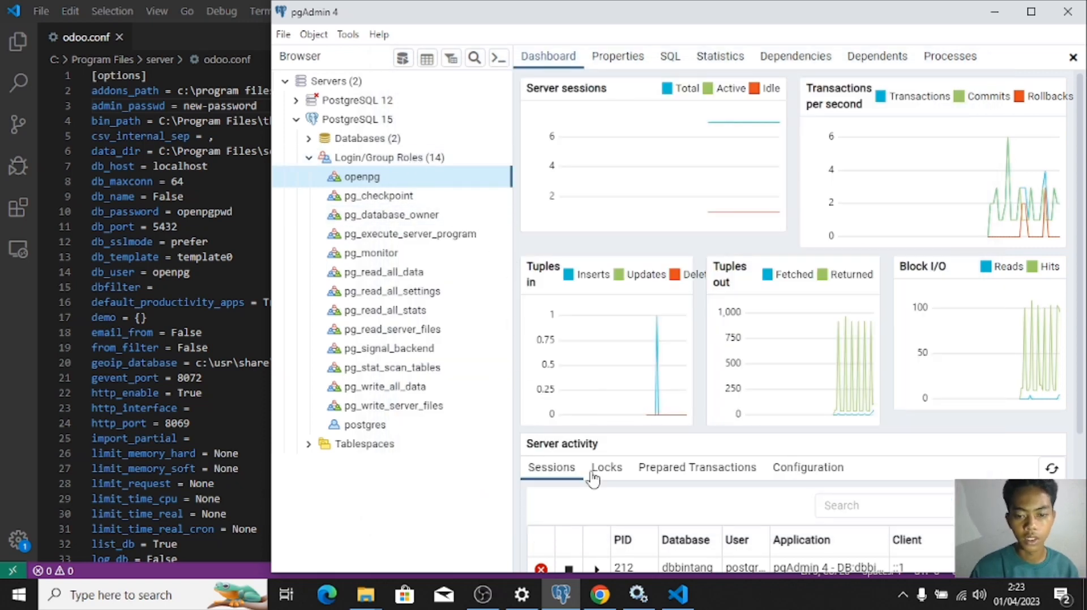
pyautogui.click(614, 597)
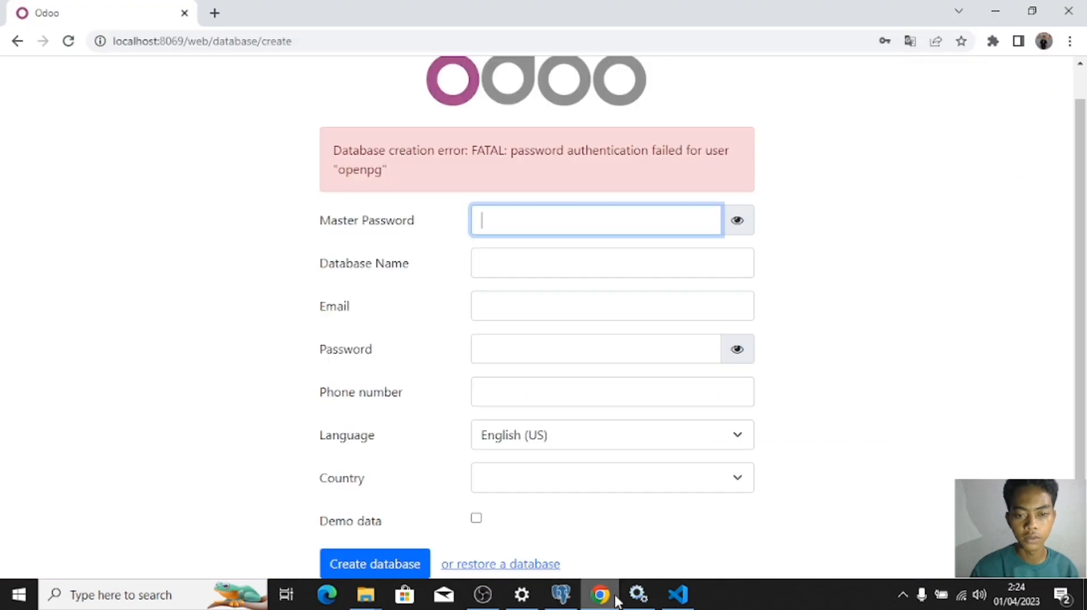
# Step: Restart odoo-server-16.0 from Windows Services and reload the Odoo database page
pyautogui.click(637, 594)
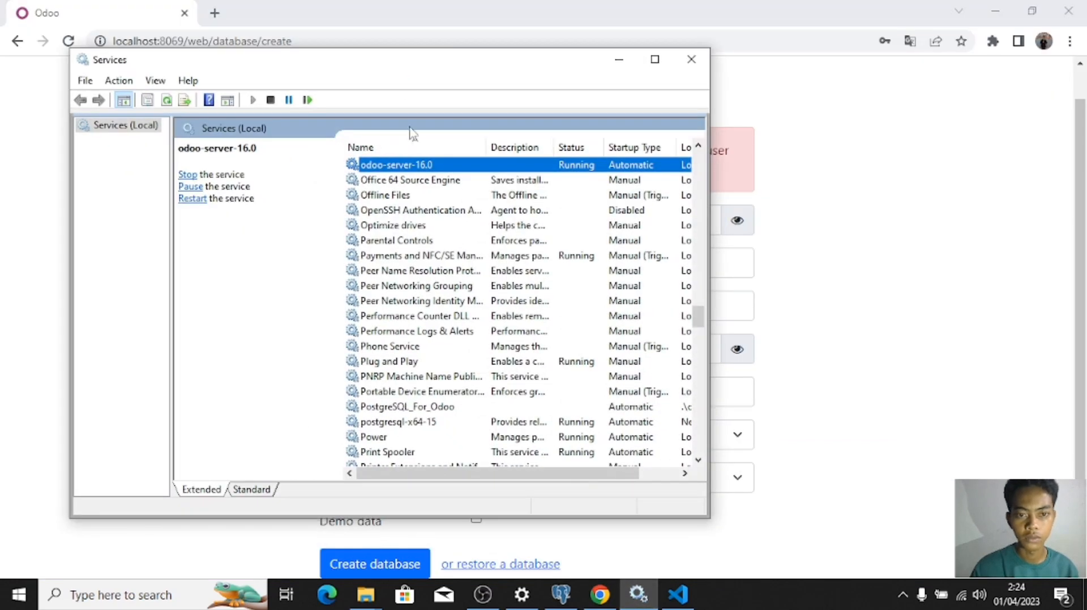
pyautogui.rightClick(413, 165)
pyautogui.click(443, 242)
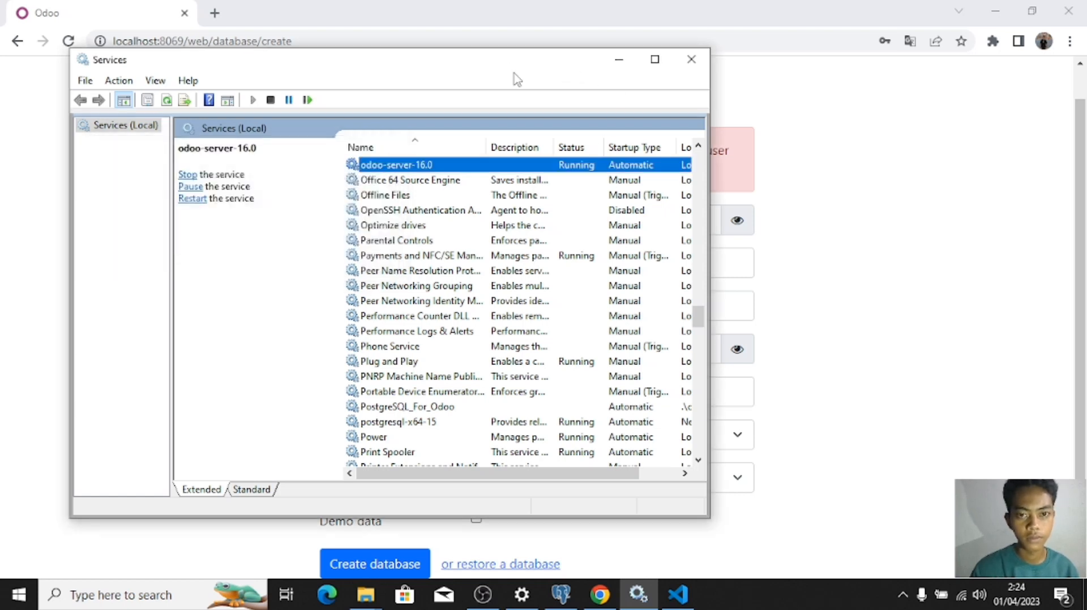
pyautogui.click(619, 60)
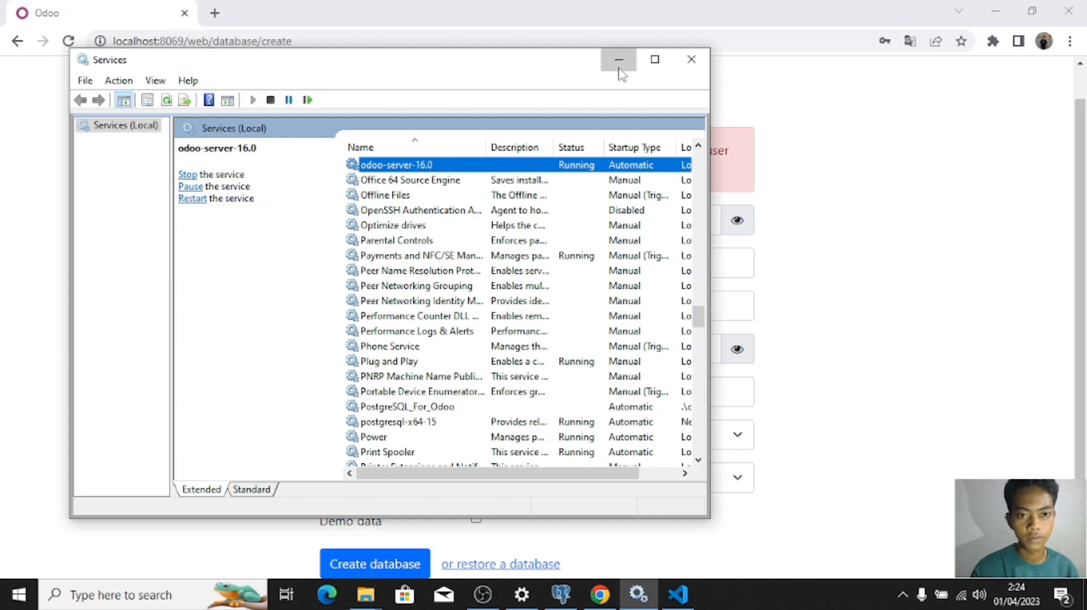
pyautogui.click(68, 42)
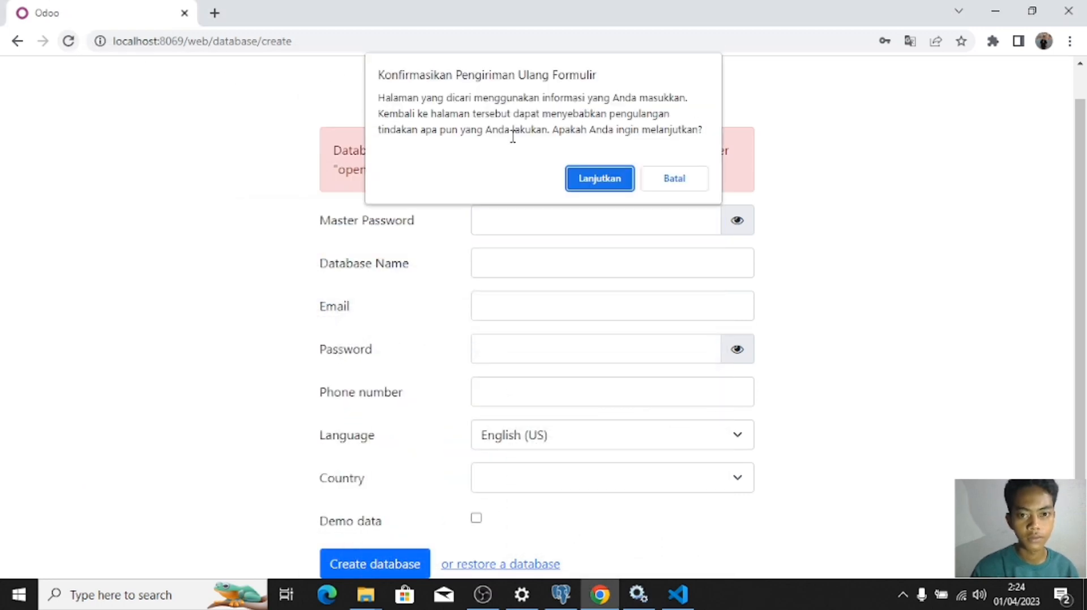
# Step: Confirm the resubmission and type the master password, checking it against odoo.conf
pyautogui.click(578, 186)
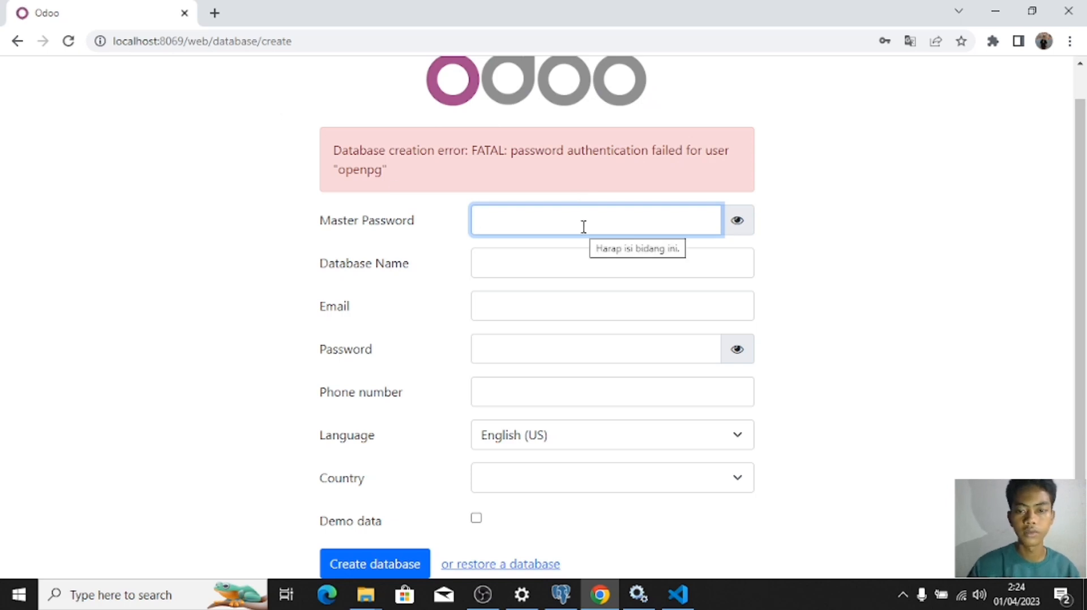
pyautogui.click(610, 232)
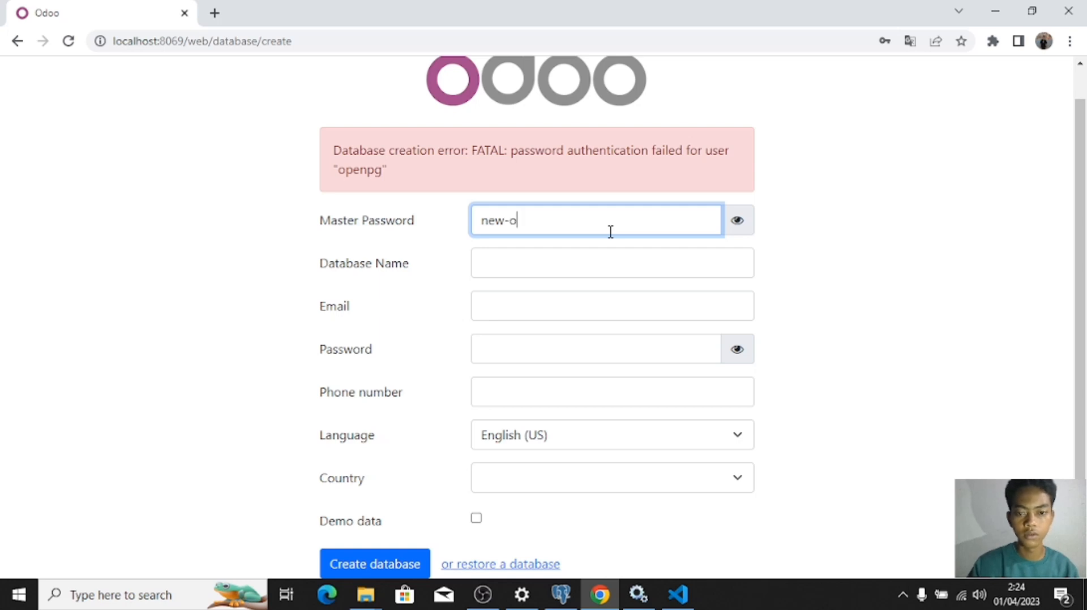
pyautogui.write('new-passs')
pyautogui.press('BackSpace')
pyautogui.write('word')
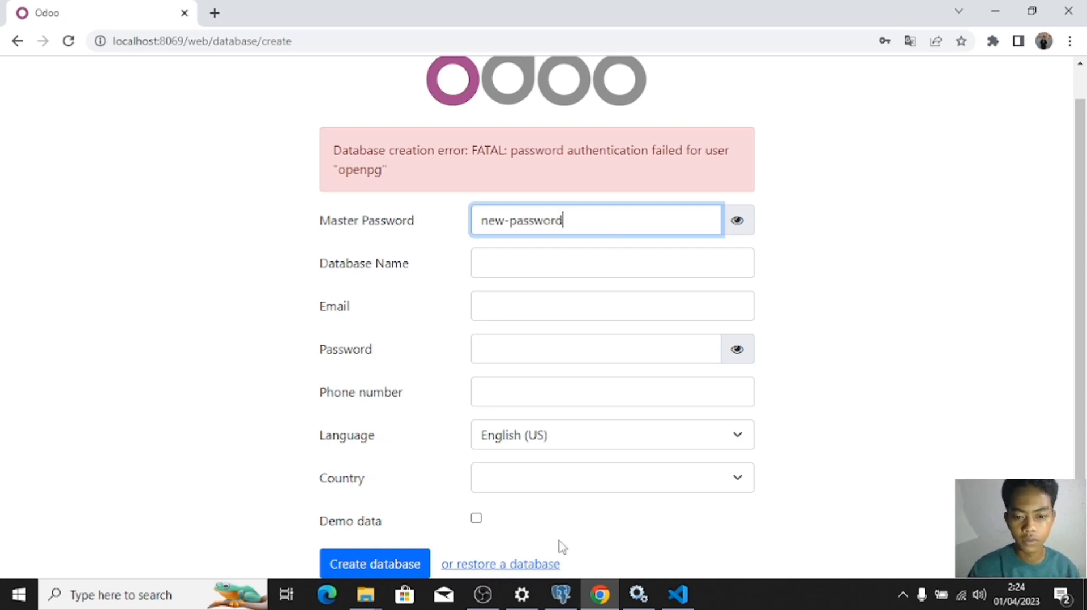
pyautogui.click(560, 594)
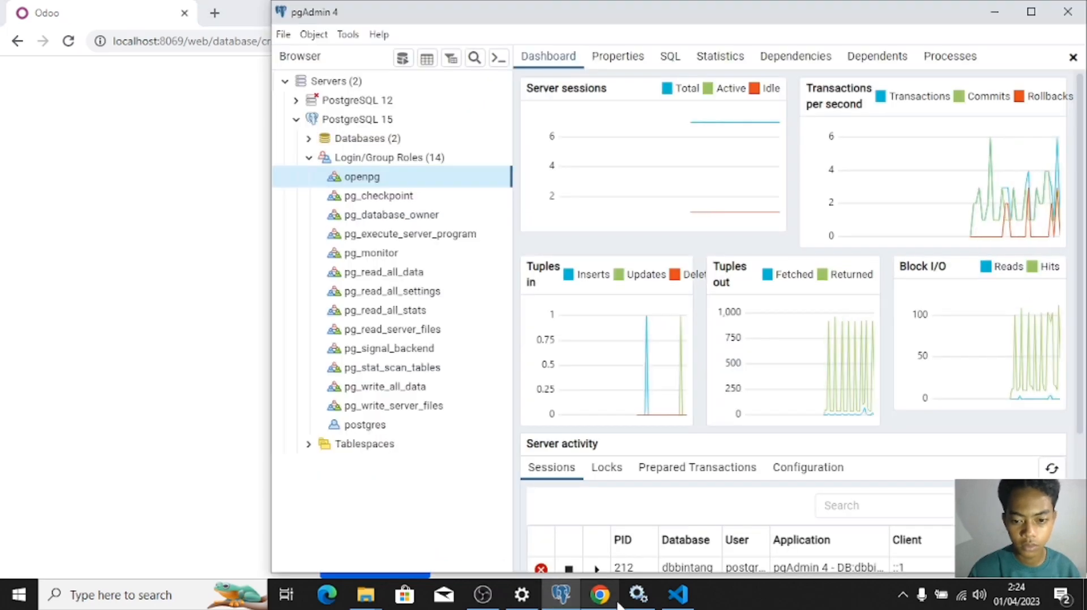
pyautogui.click(678, 594)
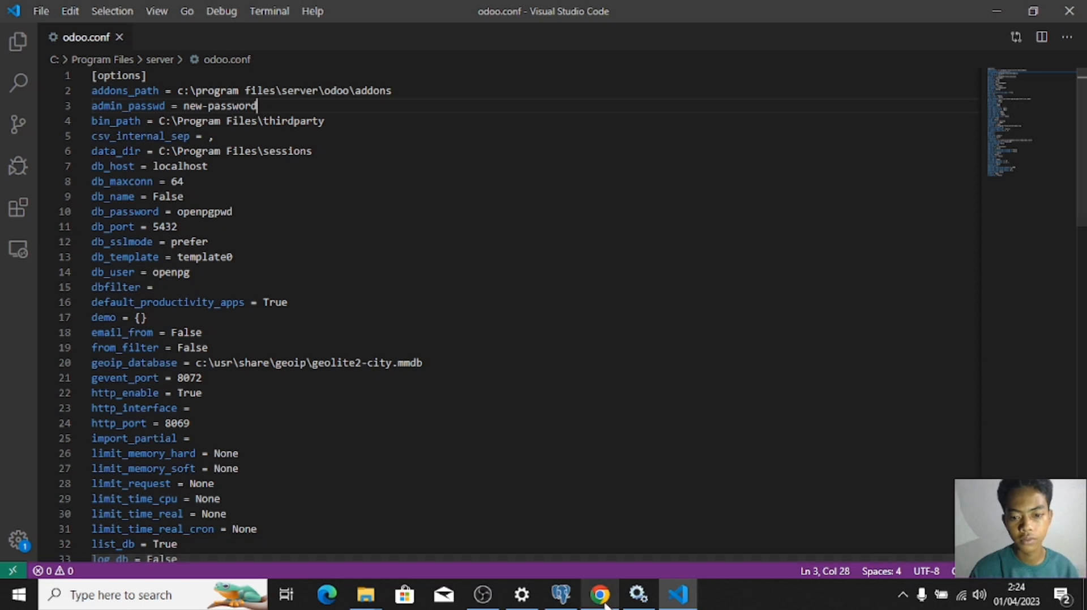
pyautogui.hotkey('alt', 'Tab')
# Step: Fill in database name dbbintang, the admin email and password, country Indonesia, and submit
pyautogui.click(546, 270)
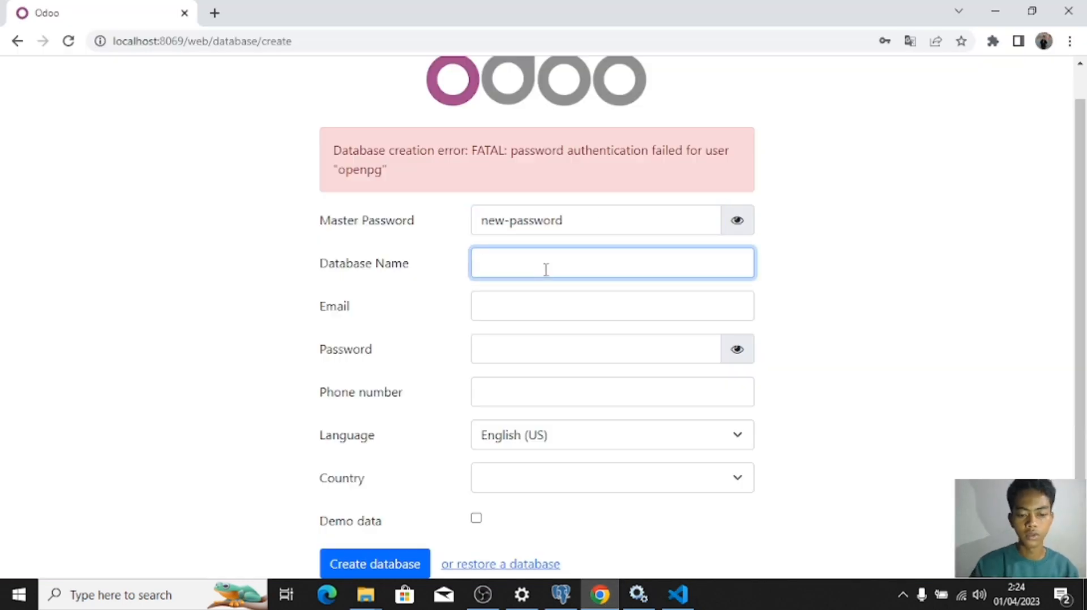
pyautogui.write('dbbintang')
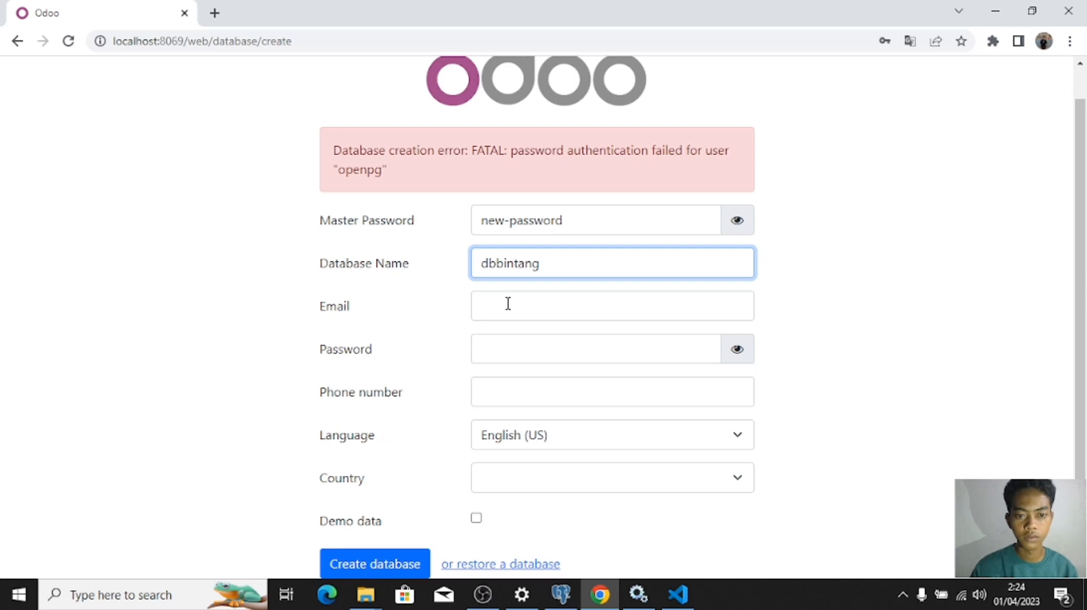
pyautogui.click(507, 304)
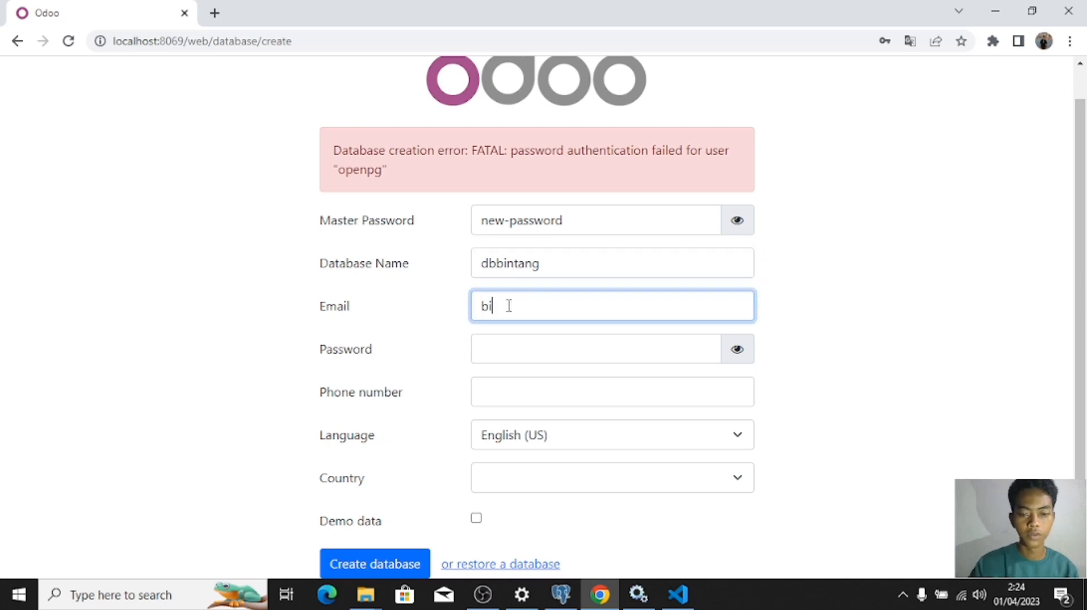
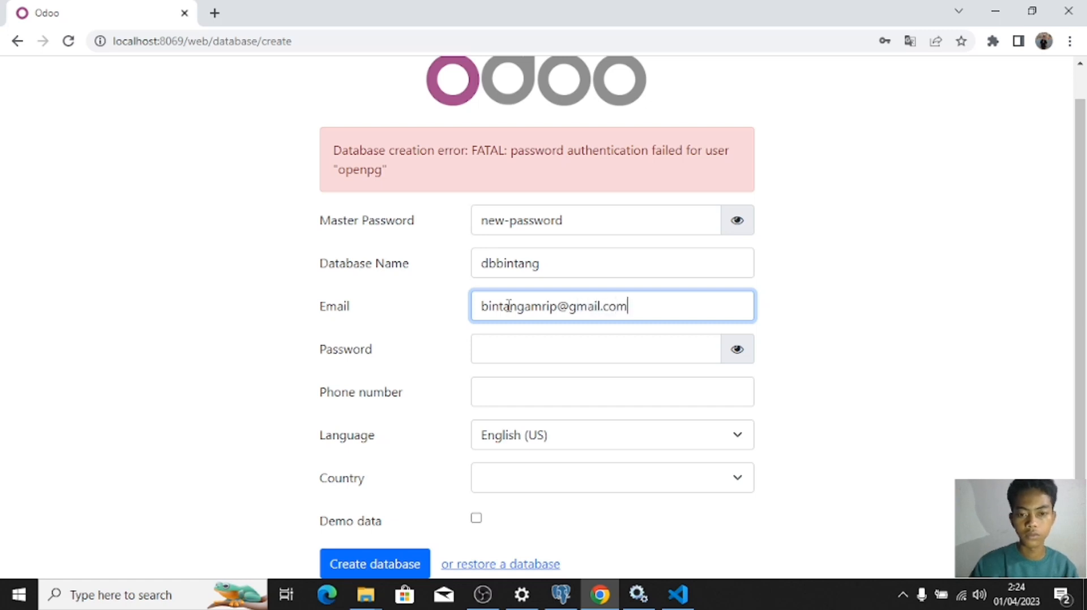
pyautogui.press('Tab')
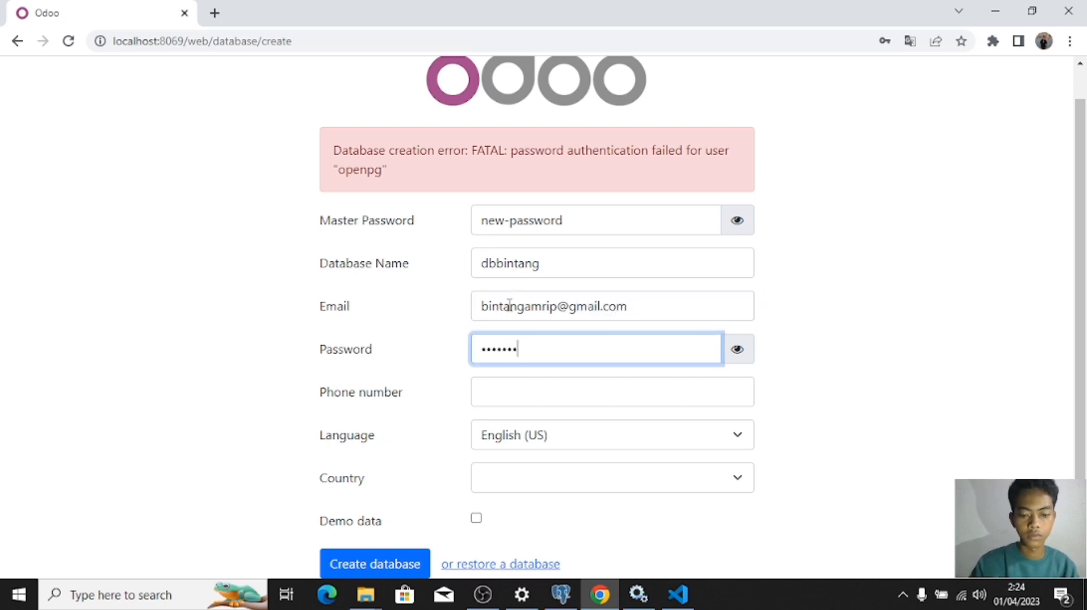
pyautogui.click(554, 497)
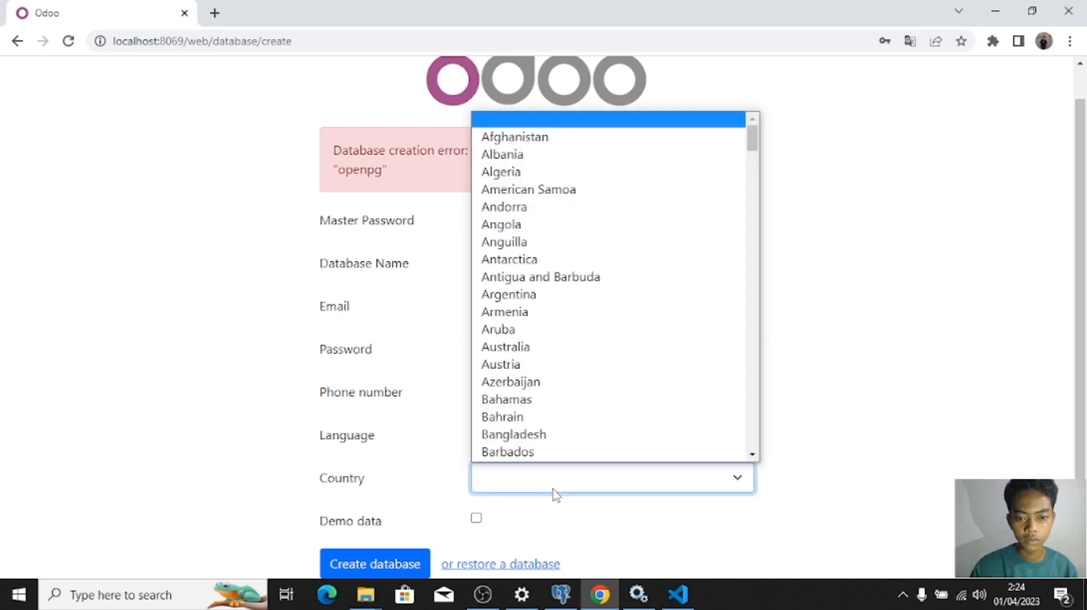
pyautogui.write('indonesia')
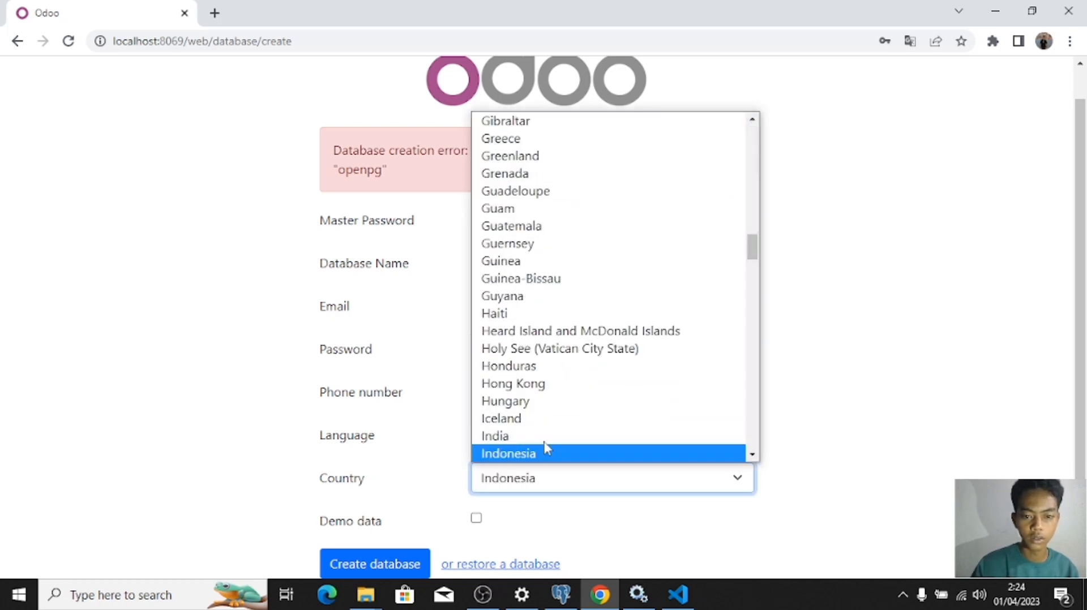
pyautogui.click(546, 448)
pyautogui.click(372, 566)
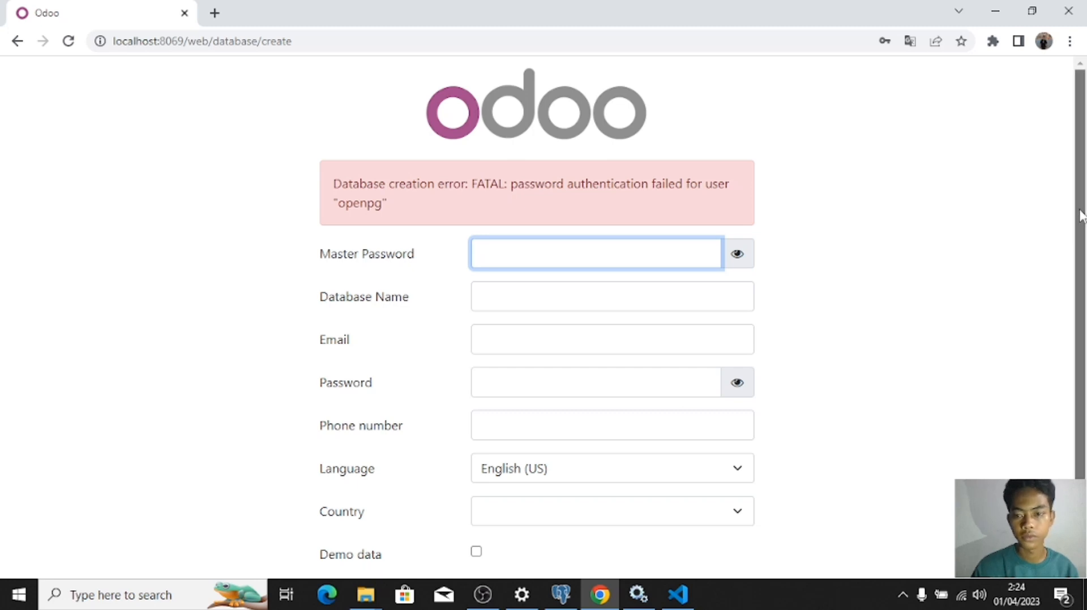
# Step: Leave OBS to view Odoo's openpg login error, then bring pgAdmin back
pyautogui.moveTo(1081, 216); pyautogui.dragTo(1080, 253)
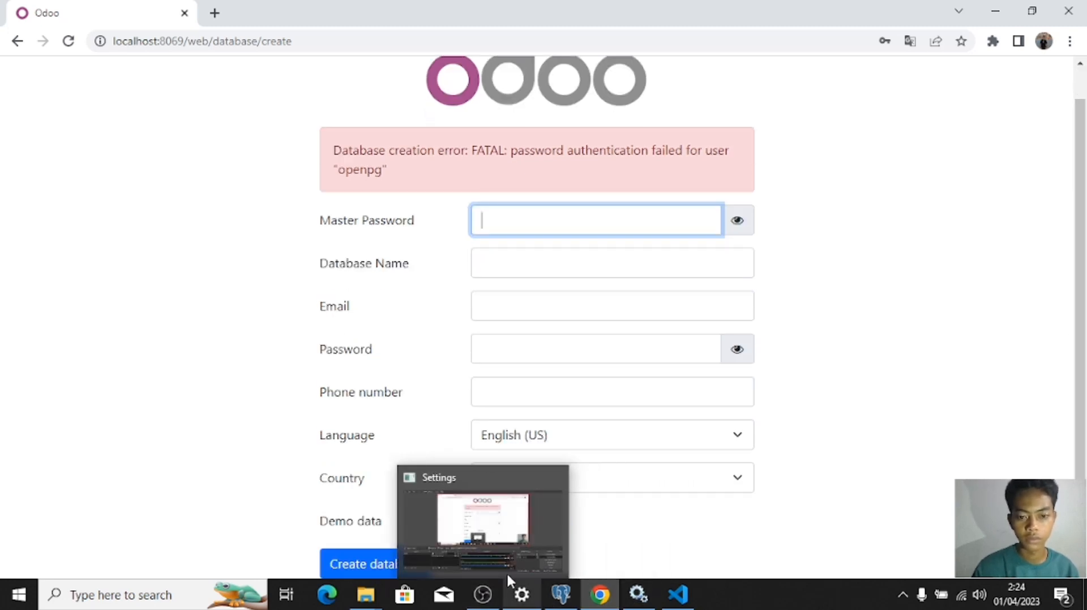
pyautogui.moveTo(481, 605)
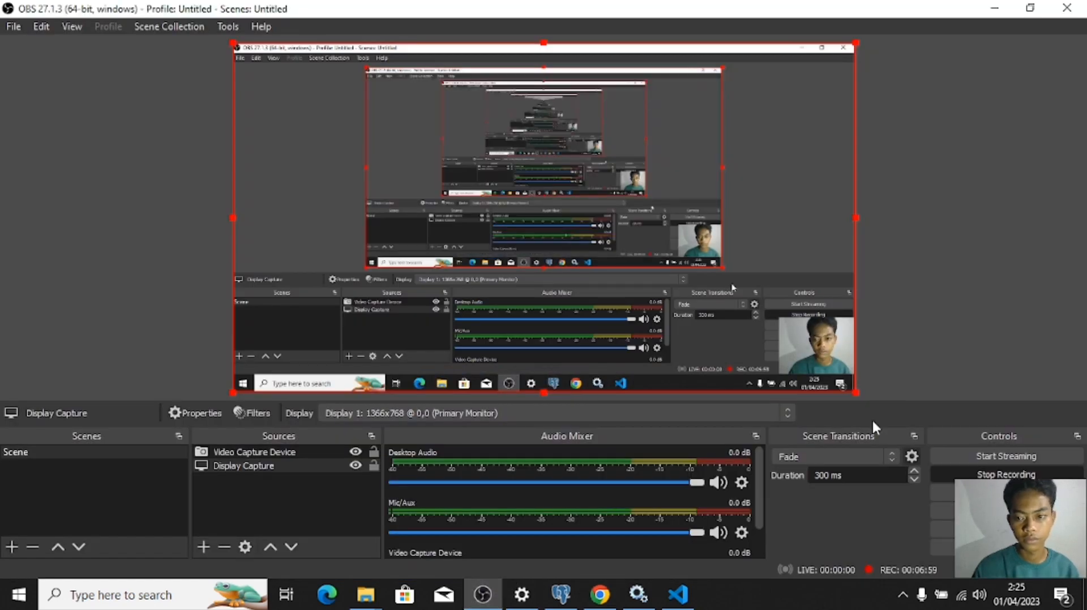
pyautogui.click(600, 594)
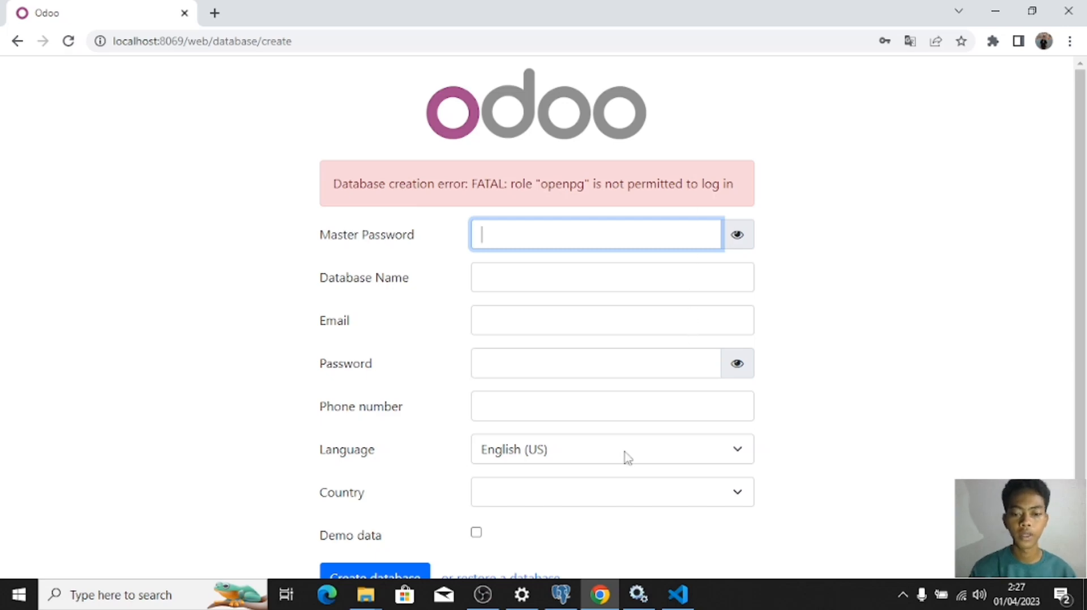
pyautogui.click(562, 594)
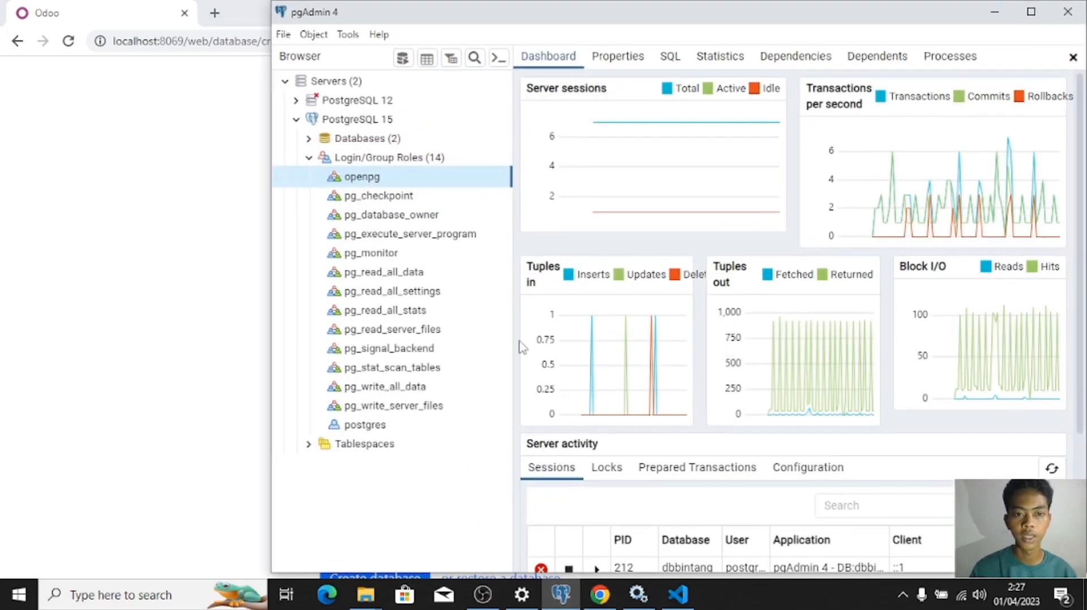
# Step: Grant openpg Can login, Superuser and streaming replication privileges and save the role
pyautogui.rightClick(377, 176)
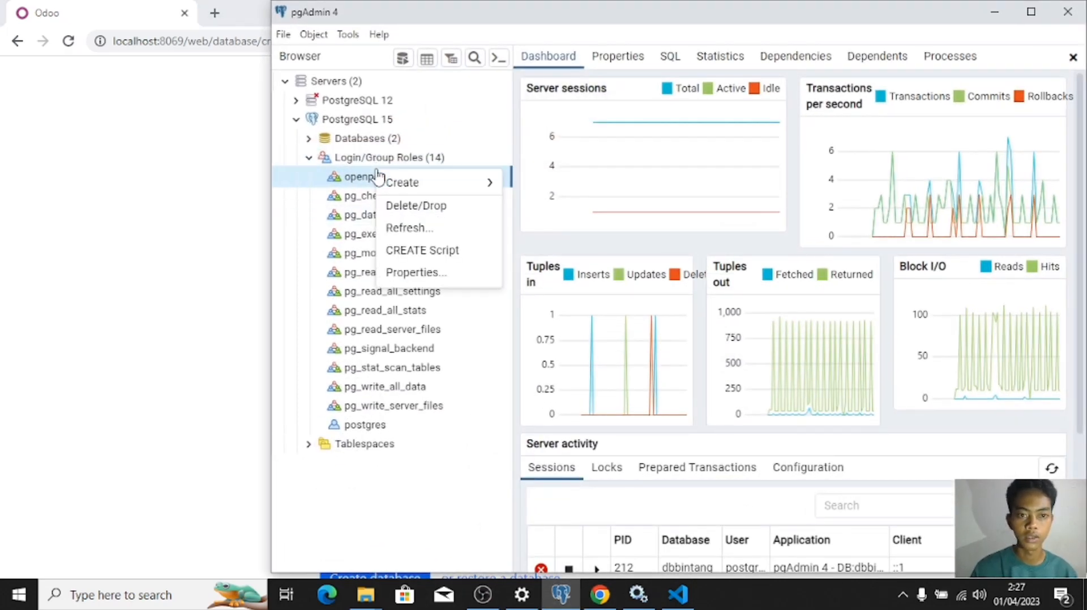
pyautogui.moveTo(445, 185)
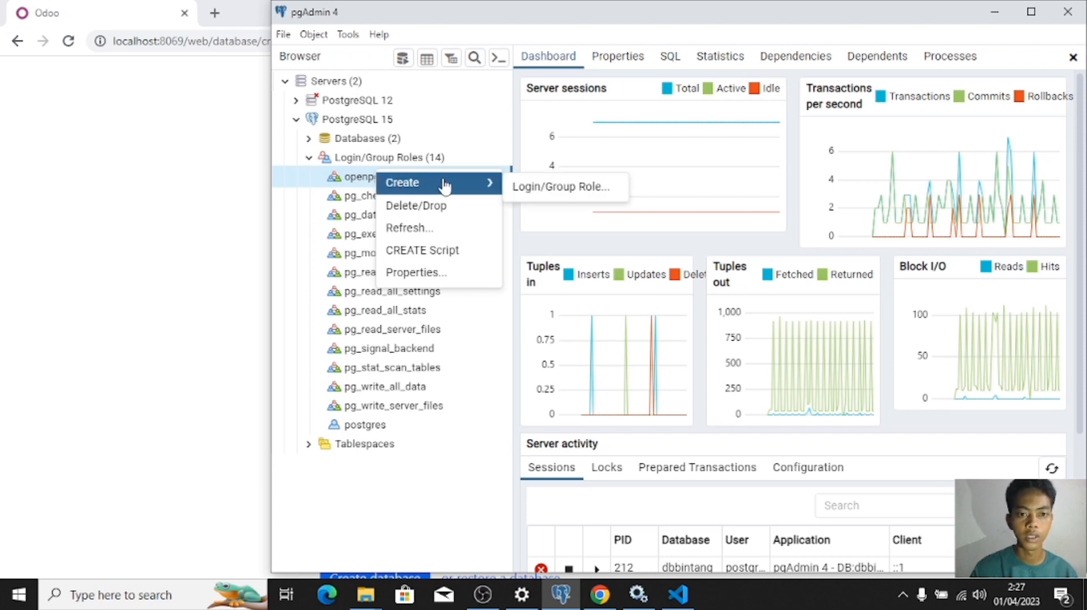
pyautogui.click(416, 273)
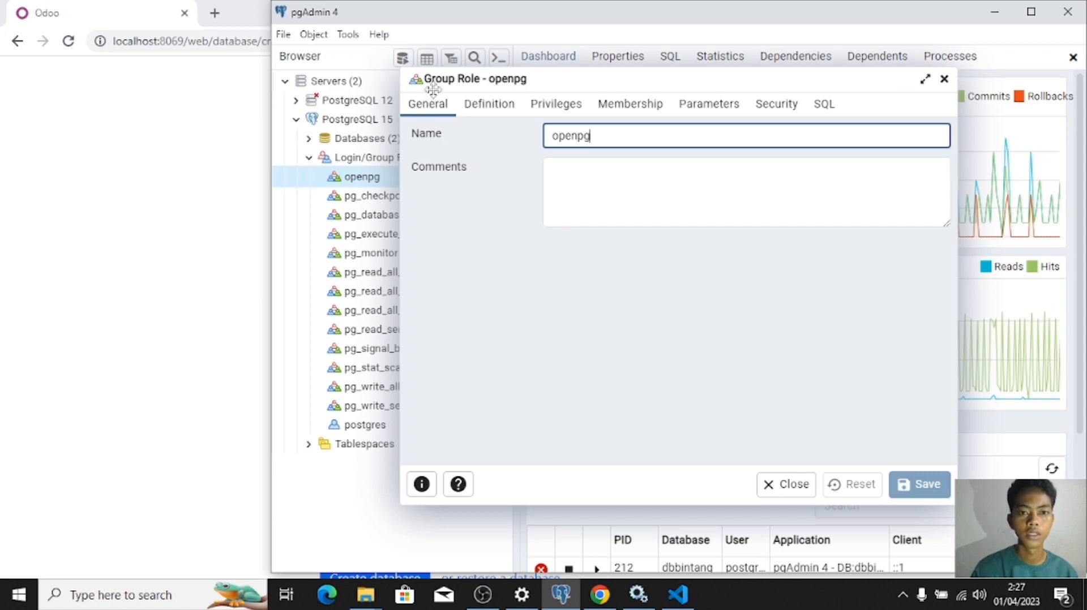
pyautogui.click(551, 107)
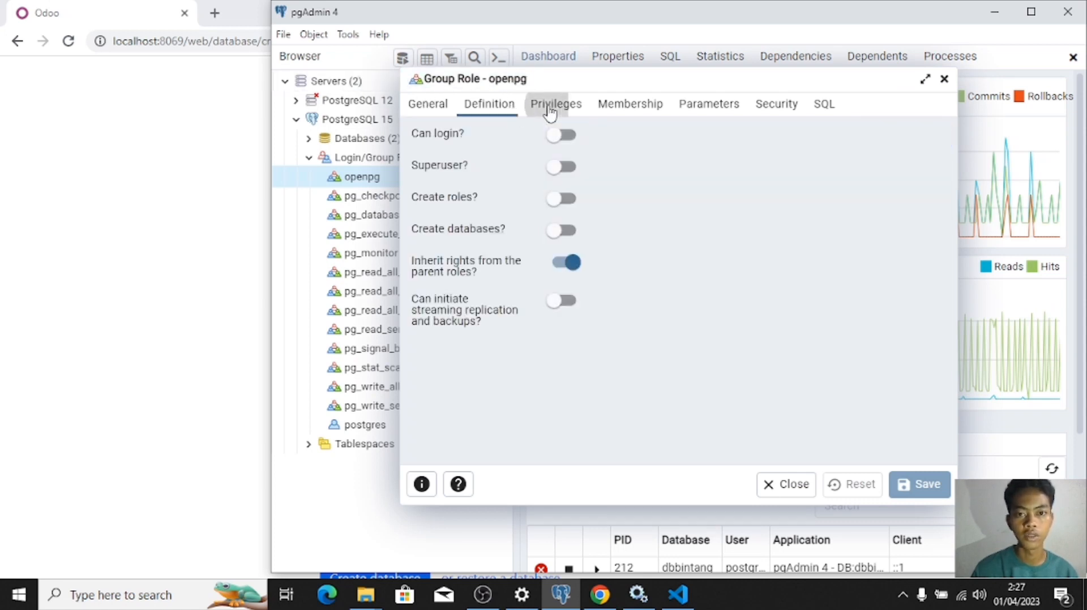
pyautogui.click(553, 137)
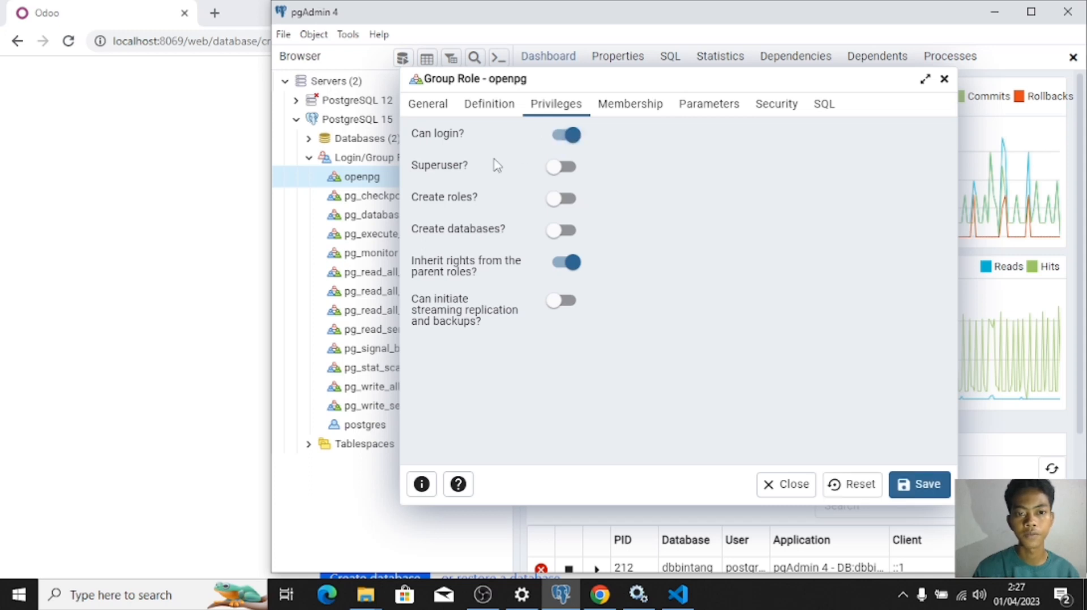
pyautogui.click(557, 166)
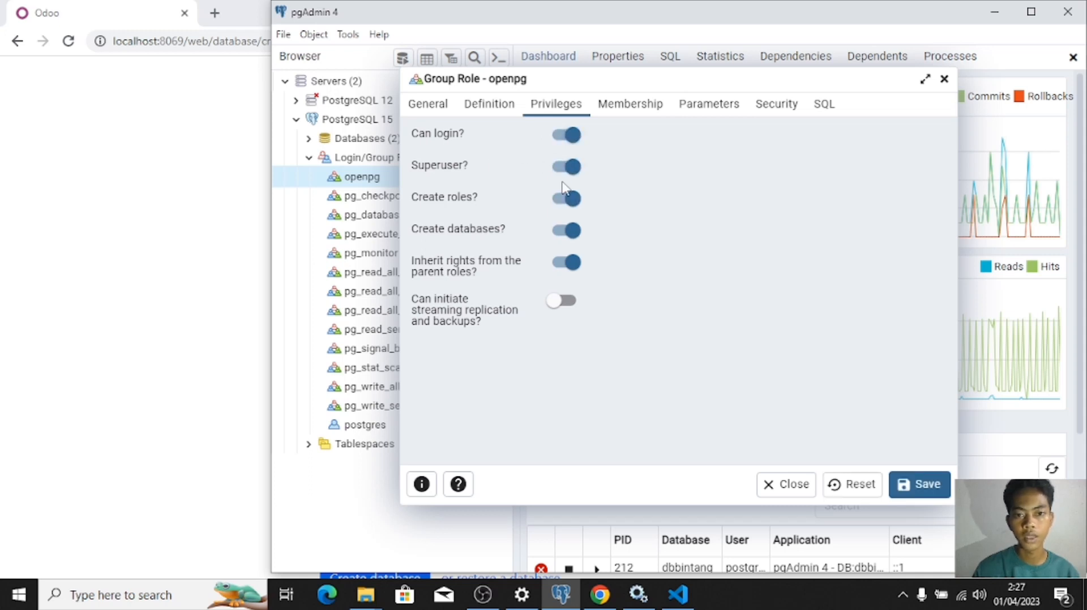
pyautogui.click(563, 301)
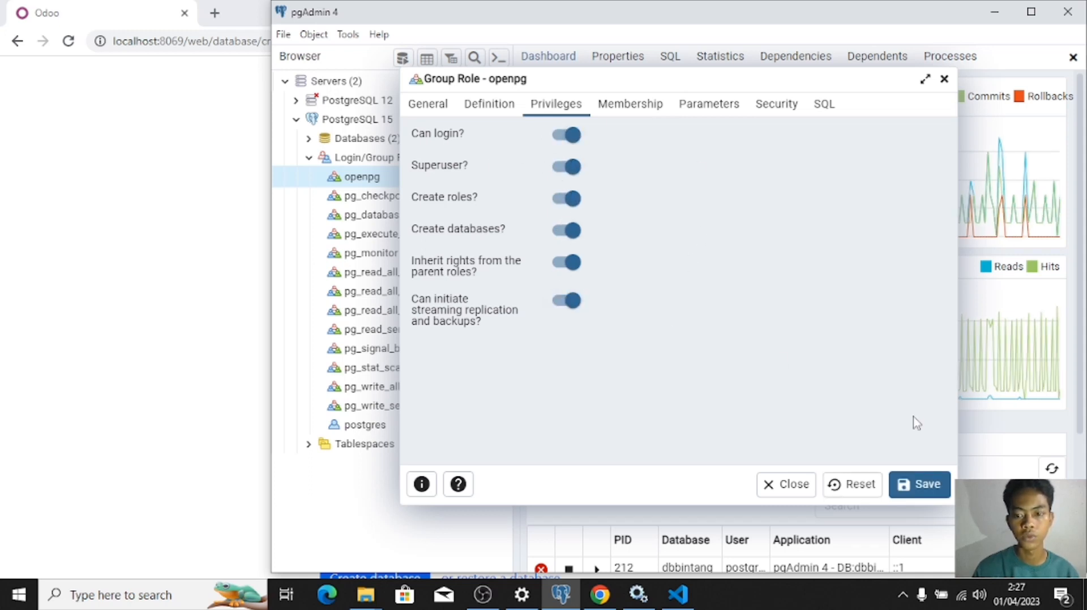
pyautogui.click(923, 482)
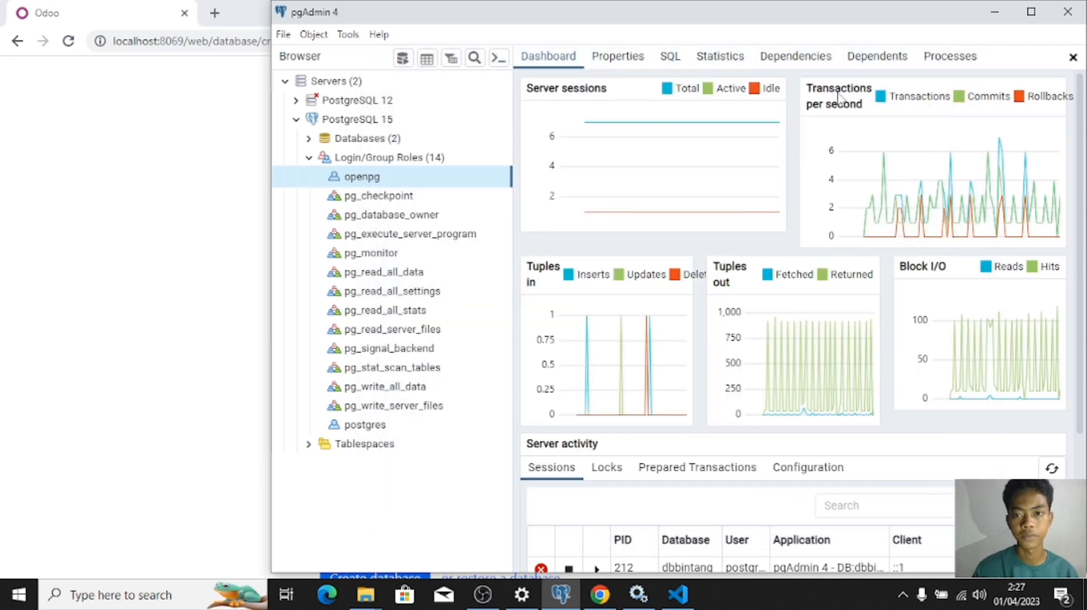
pyautogui.click(994, 12)
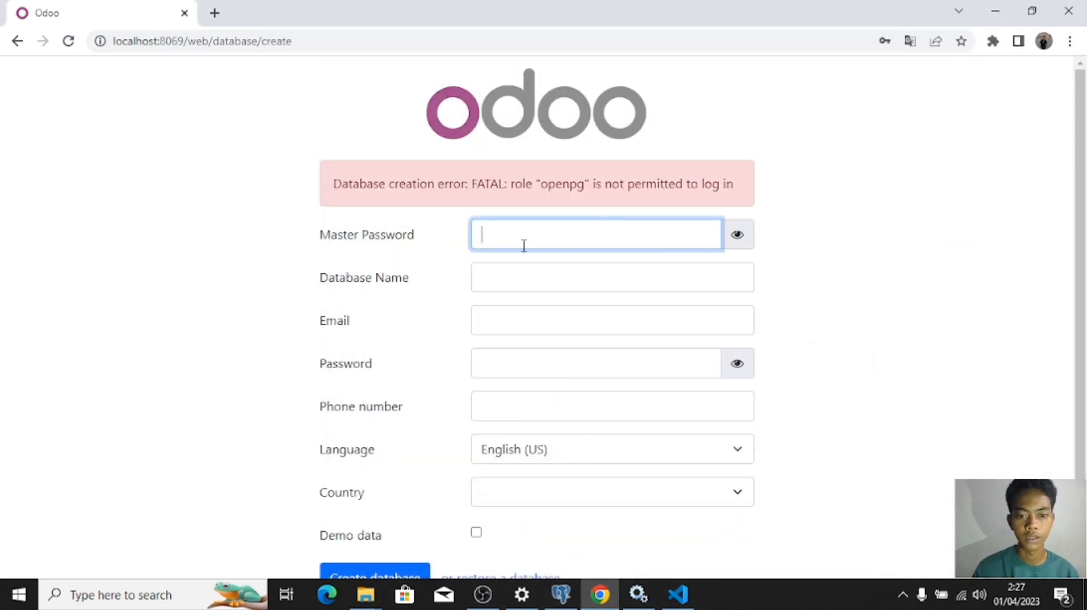
# Step: Re-enter the master password, shown in plain text, on the Odoo form
pyautogui.click(737, 234)
pyautogui.click(605, 229)
pyautogui.write('new')
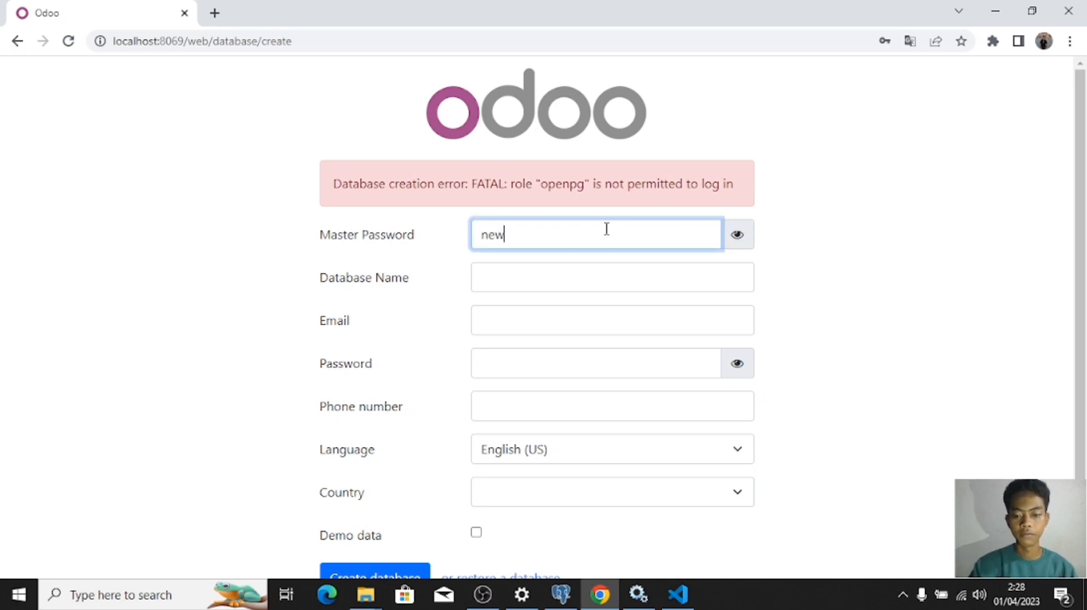
pyautogui.write('-passwo')
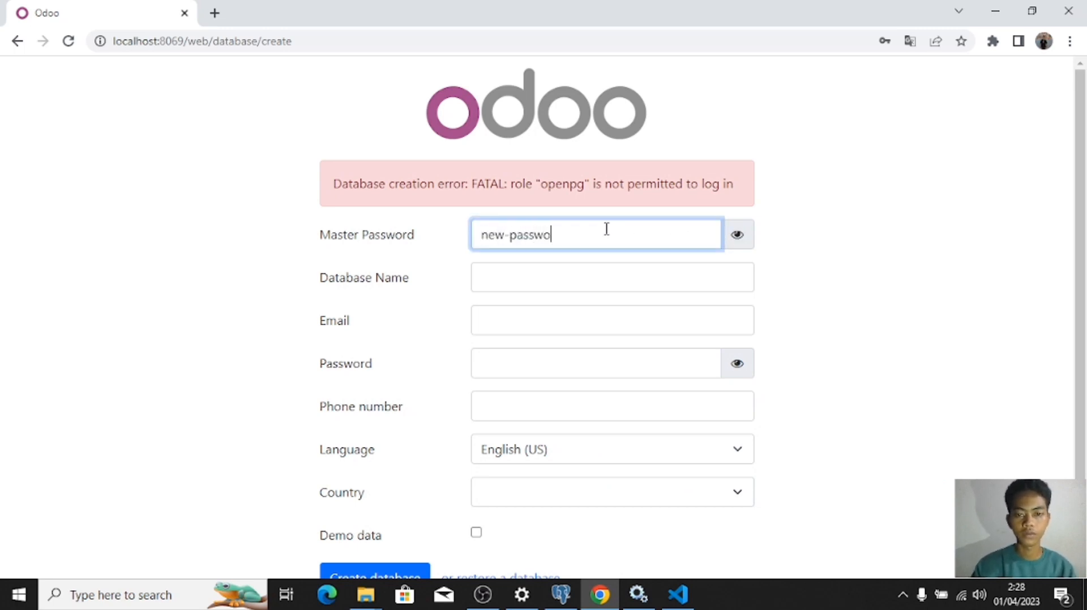
pyautogui.click(533, 603)
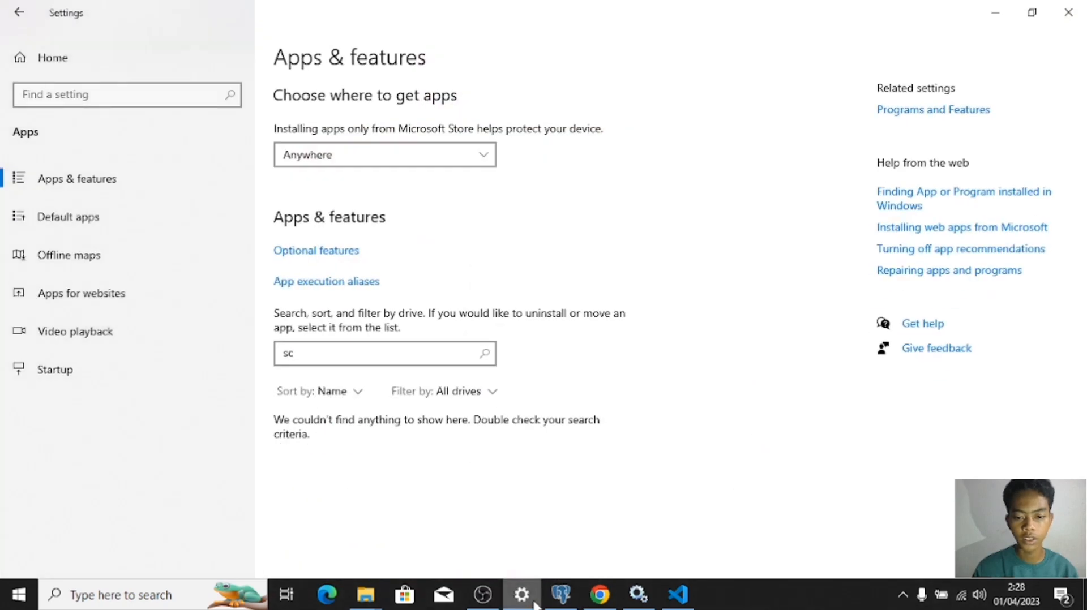
pyautogui.click(596, 595)
# Step: Restart odoo-server-16.0 in Services and reload the Odoo page, confirming resubmission
pyautogui.click(638, 594)
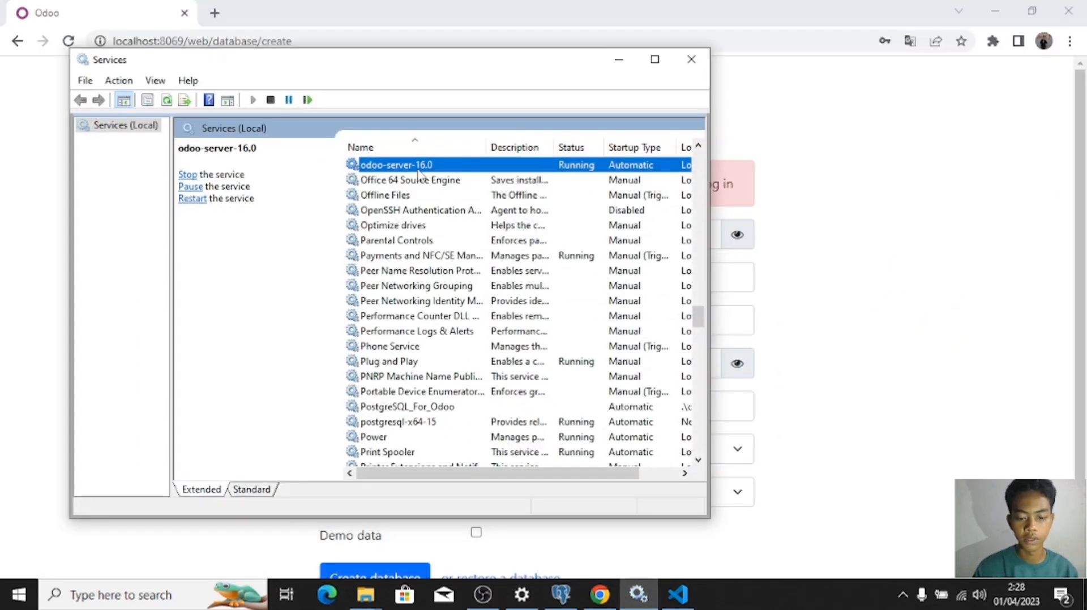
pyautogui.rightClick(428, 164)
pyautogui.click(467, 246)
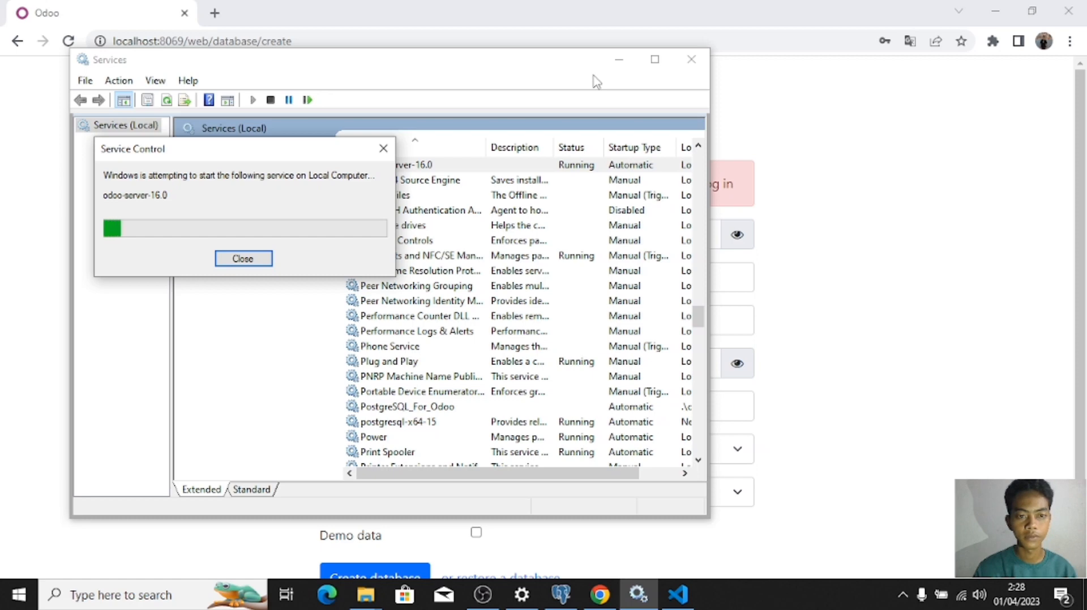
pyautogui.click(626, 60)
pyautogui.click(68, 41)
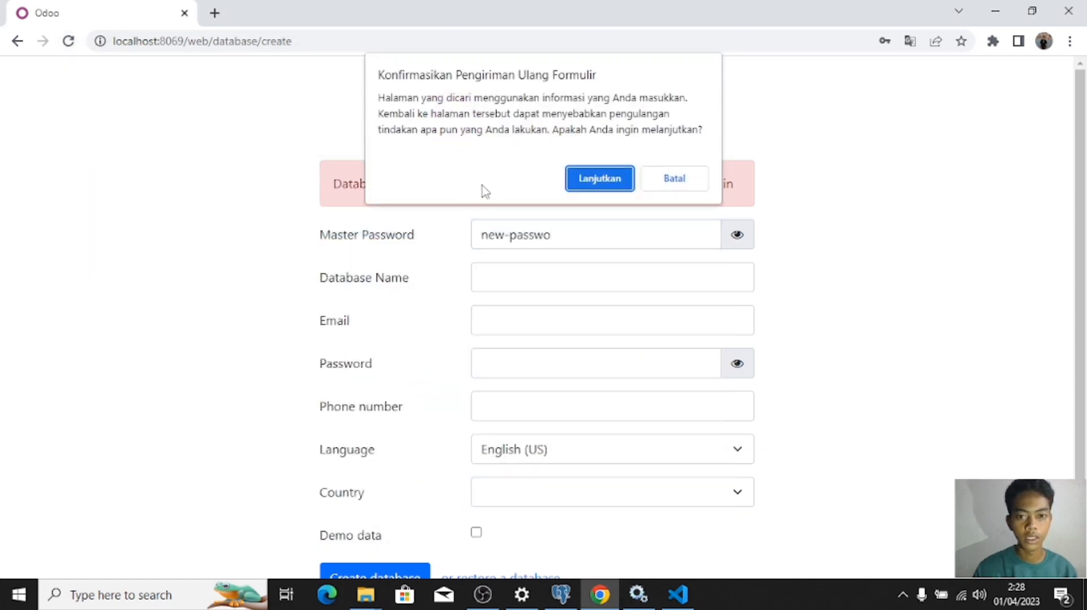
pyautogui.click(595, 182)
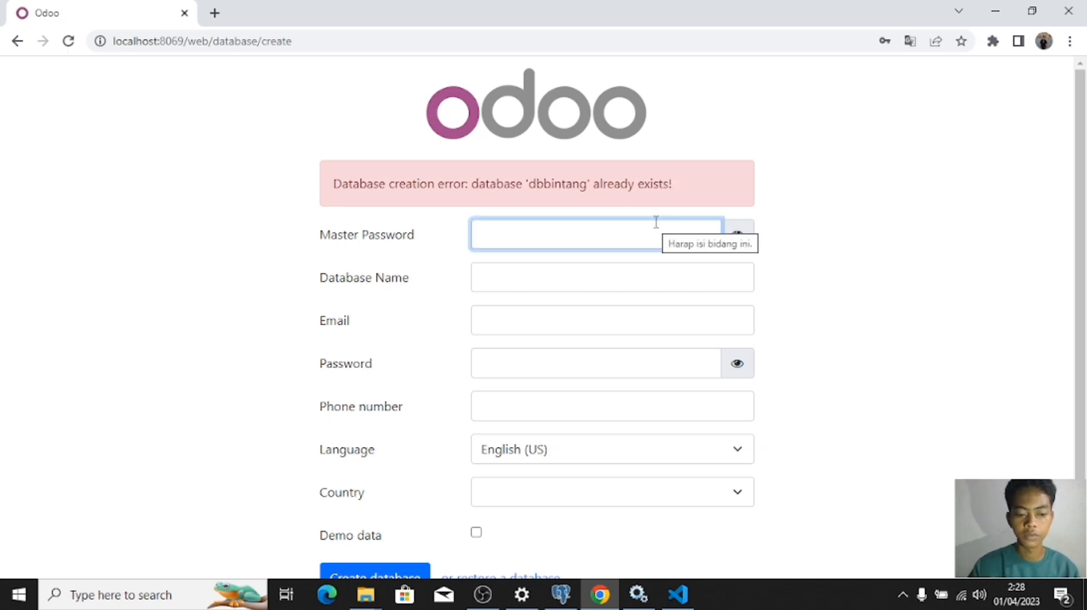
# Step: Enter the master password, database name dbbintang, and the admin email and password
pyautogui.write('adm-')
pyautogui.click(736, 234)
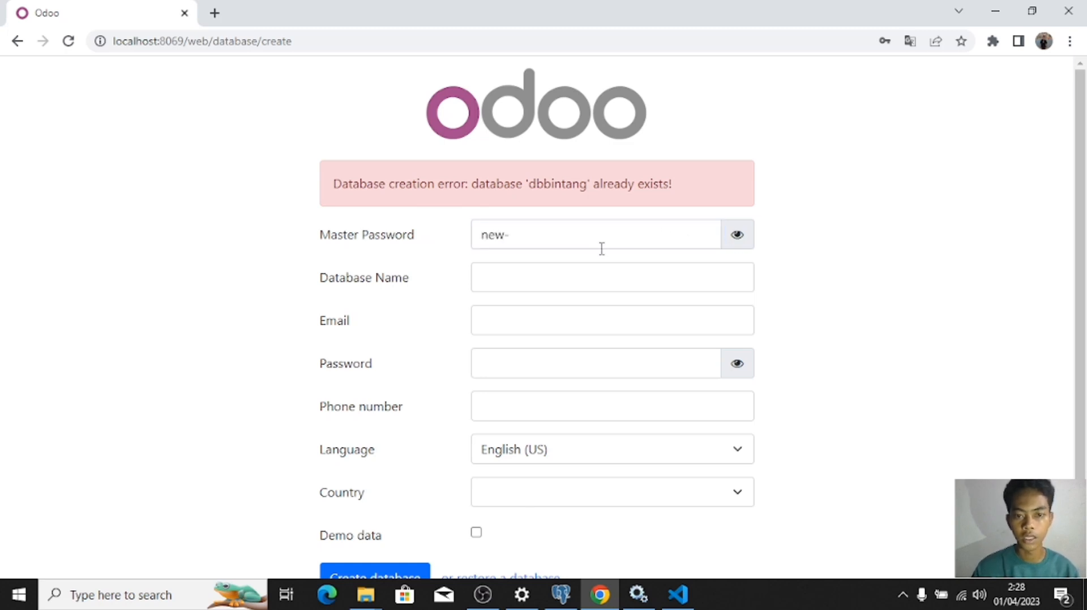
pyautogui.click(602, 244)
pyautogui.write('password')
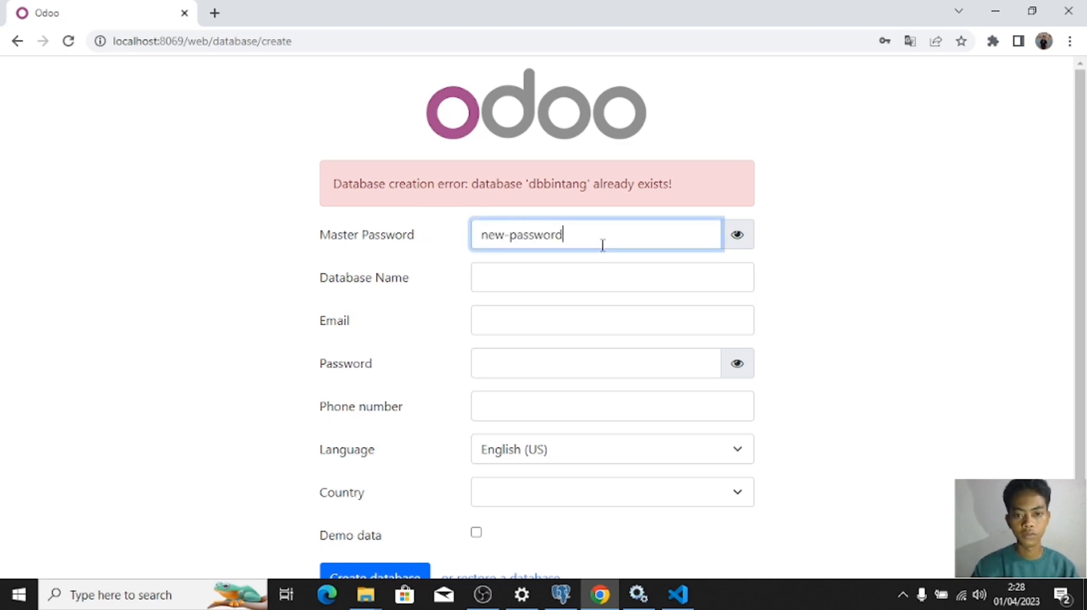
pyautogui.click(596, 275)
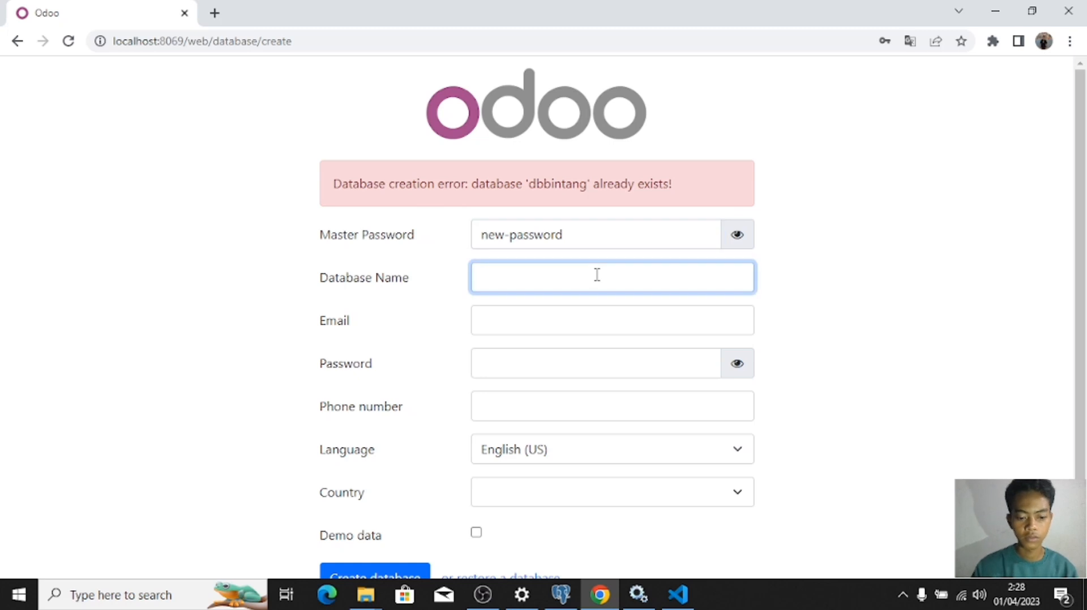
pyautogui.write('dbbintang')
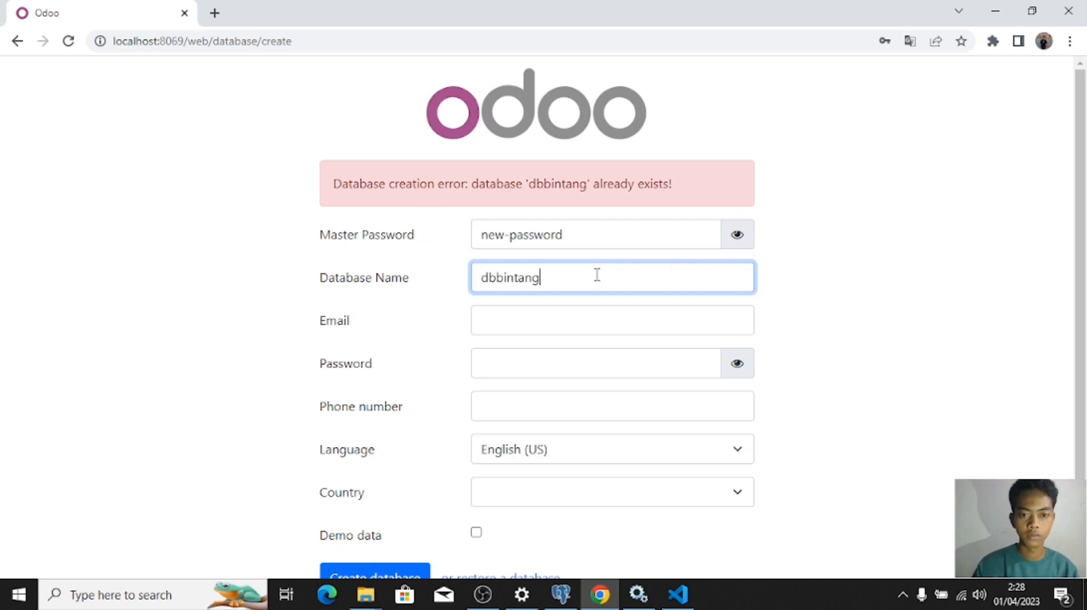
pyautogui.click(532, 326)
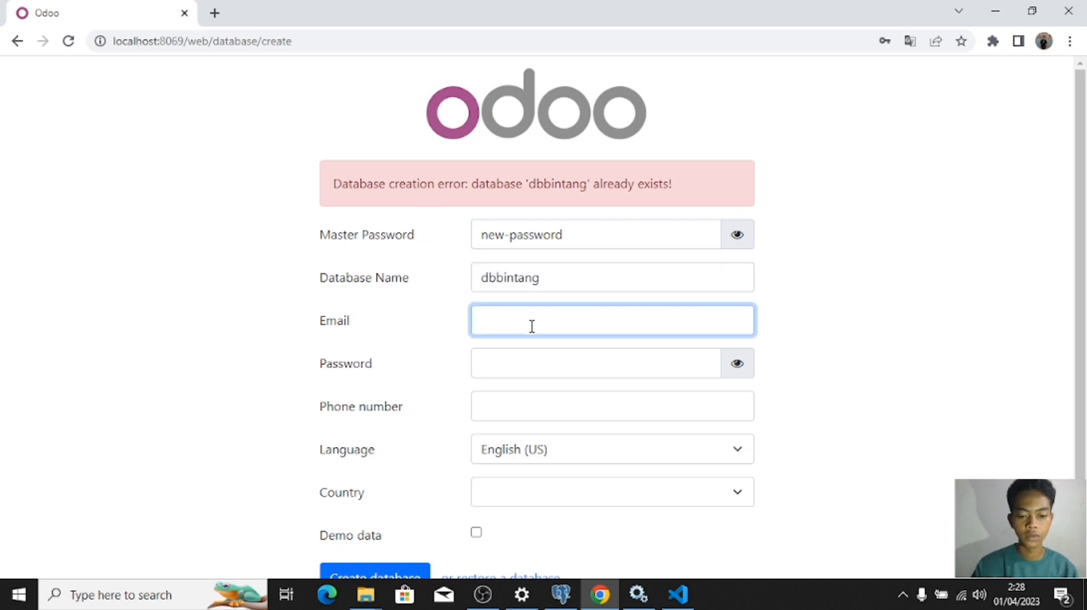
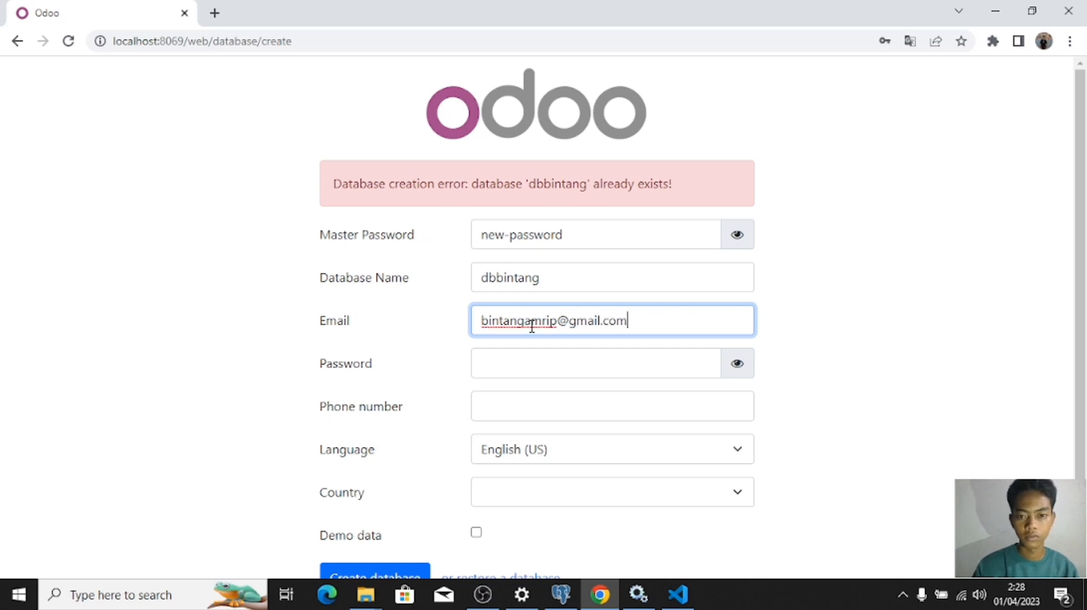
pyautogui.press('Tab')
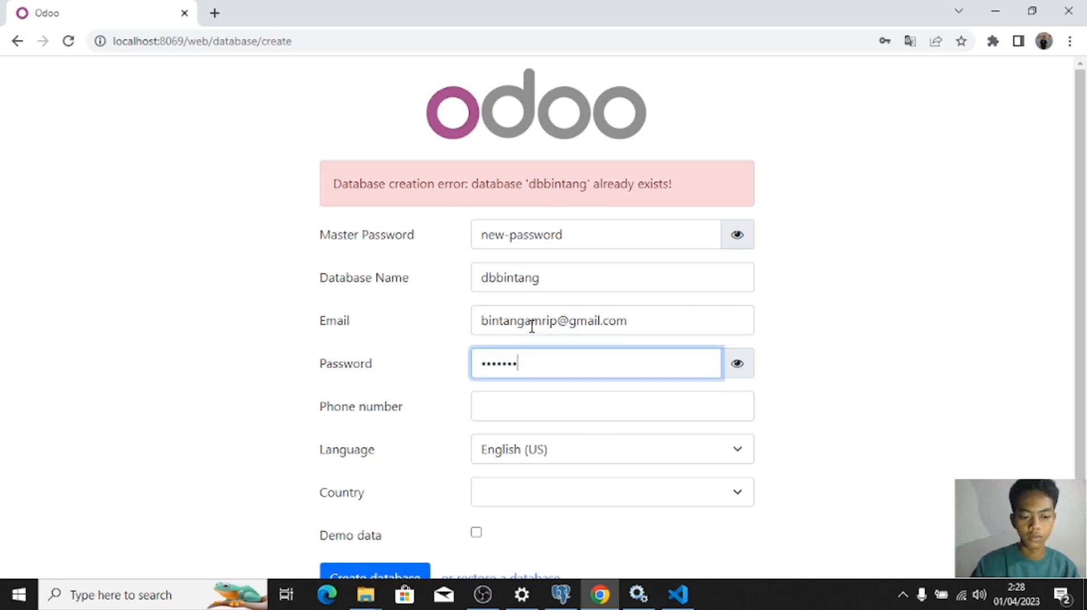
# Step: Choose Indonesia as the country and submit the database creation form
pyautogui.scroll(-2, 1079, 279)
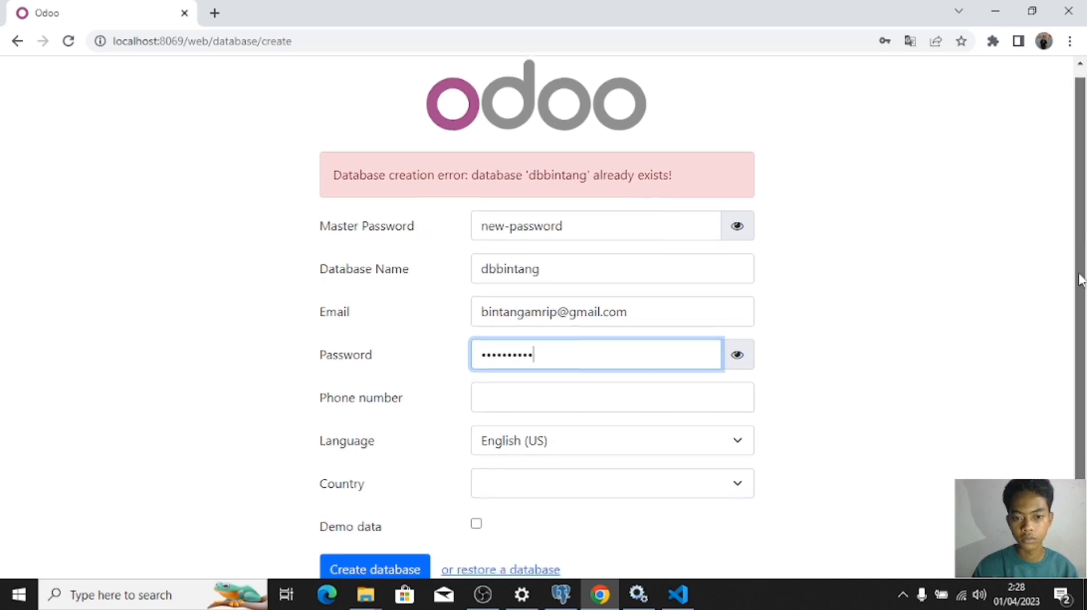
pyautogui.click(548, 490)
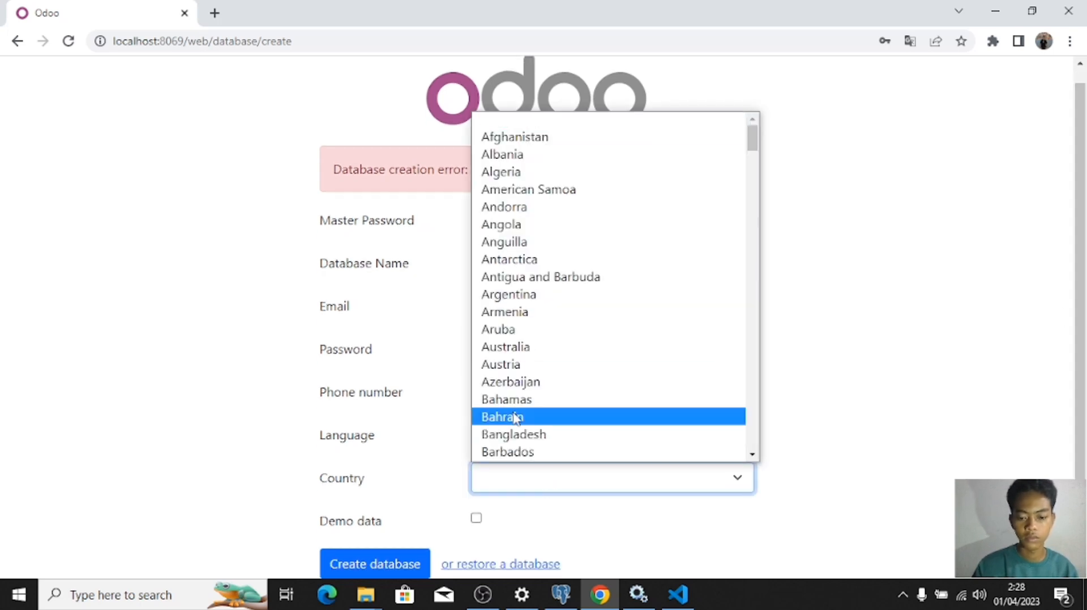
pyautogui.write('indo')
pyautogui.press('Return')
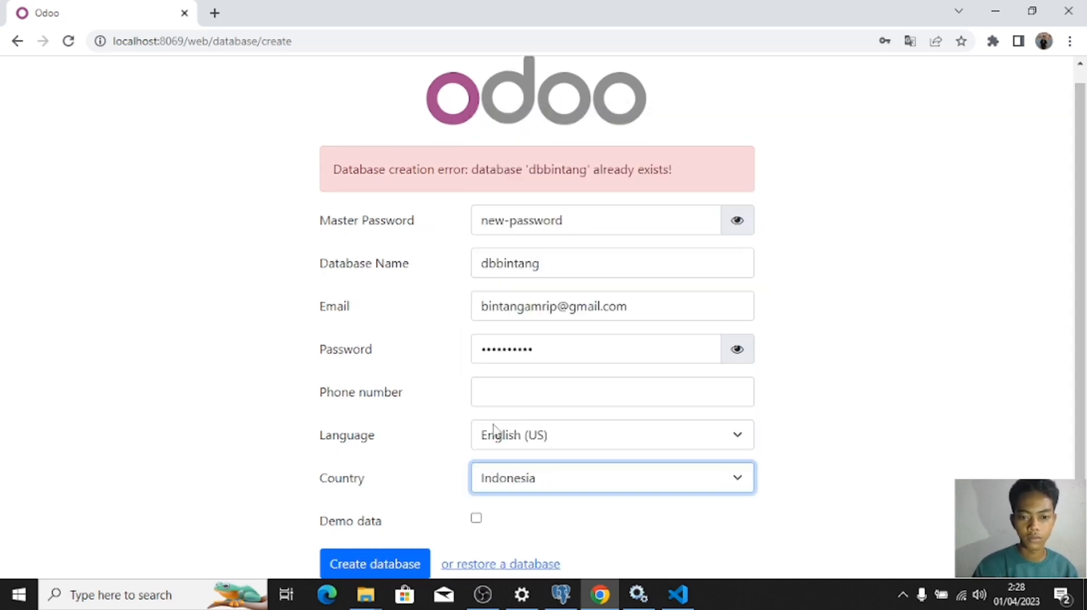
pyautogui.click(364, 562)
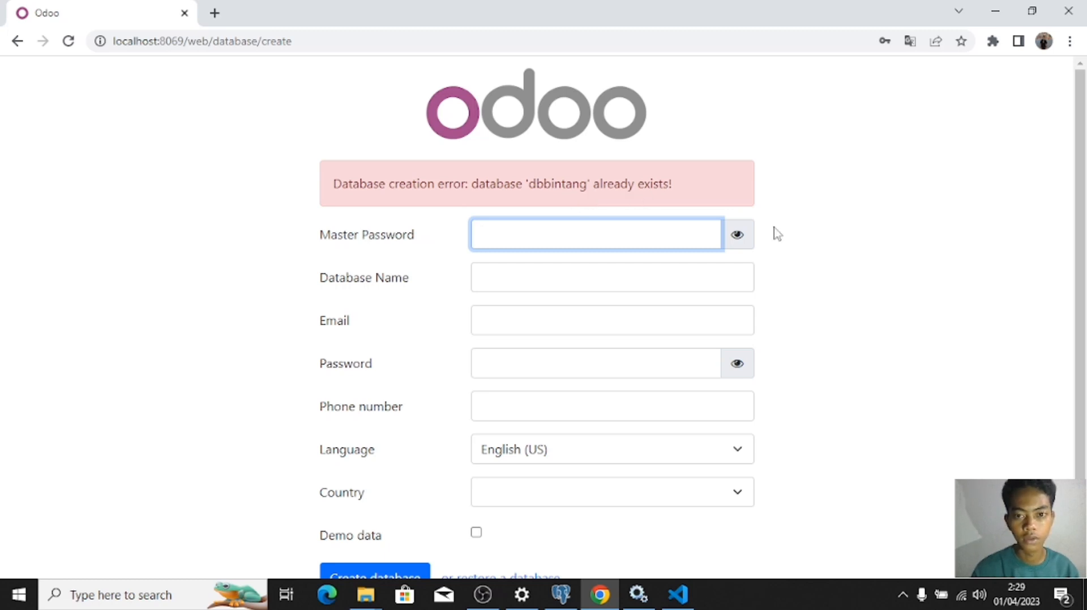
# Step: Enter the master password, showing it as plain text, and type a new database name
pyautogui.scroll(-1, 586, 202)
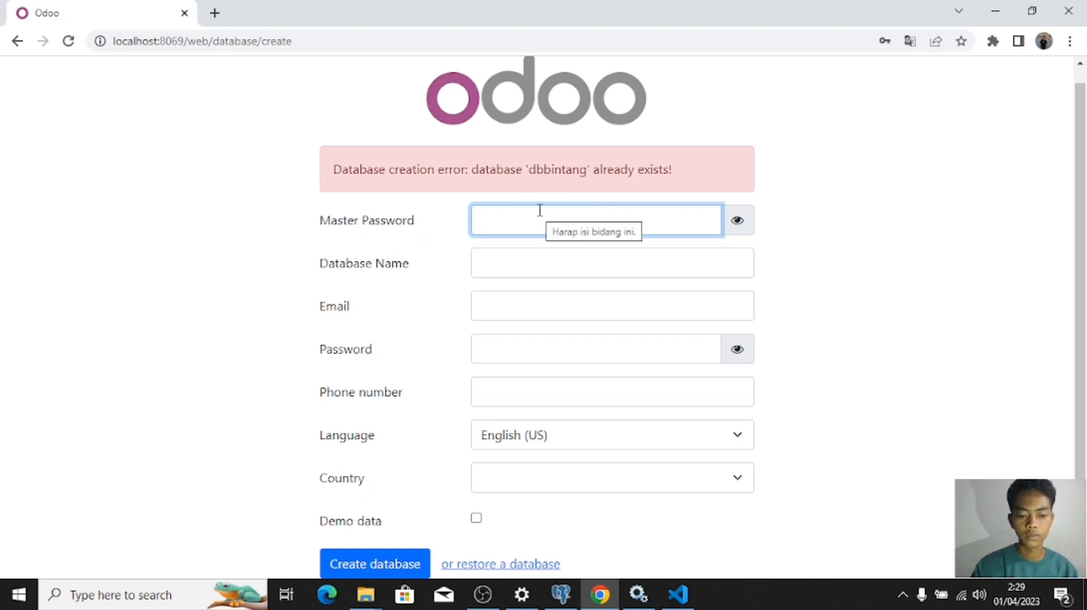
pyautogui.write('adm')
pyautogui.write('•••••')
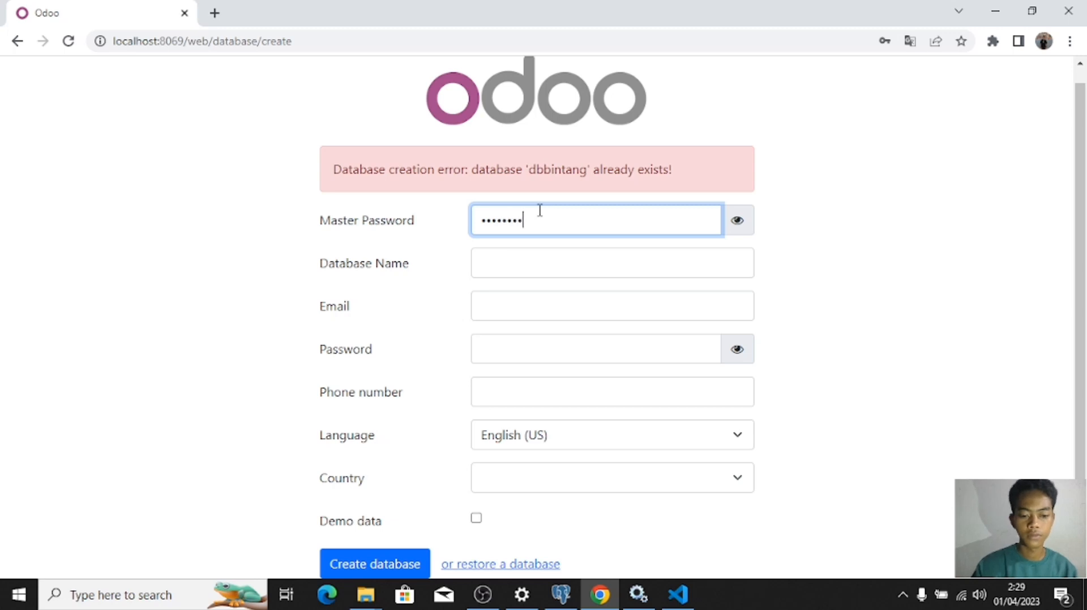
pyautogui.write('••')
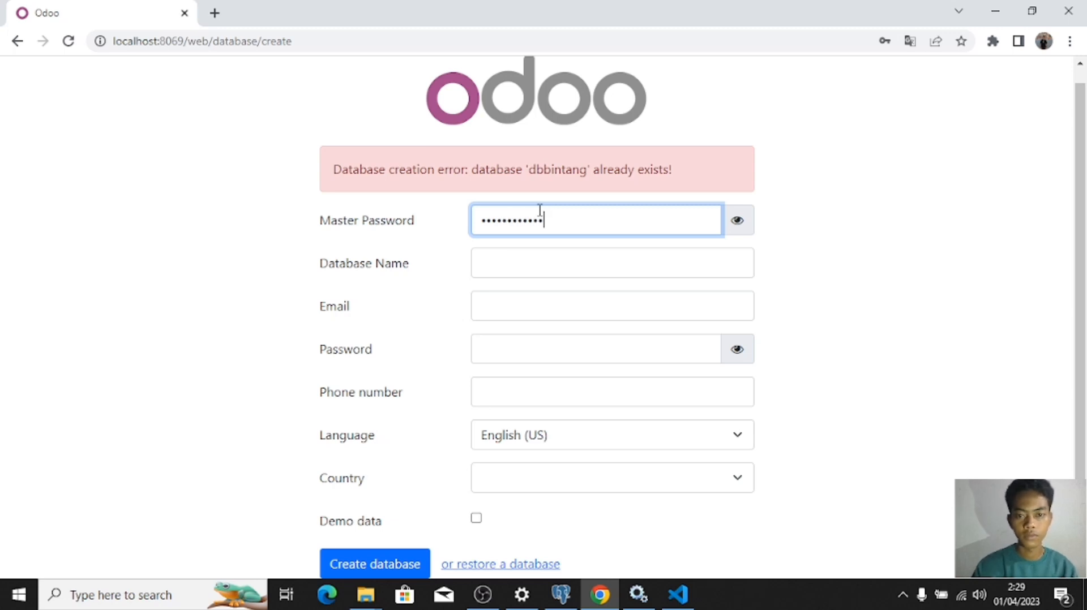
pyautogui.click(735, 226)
pyautogui.click(566, 269)
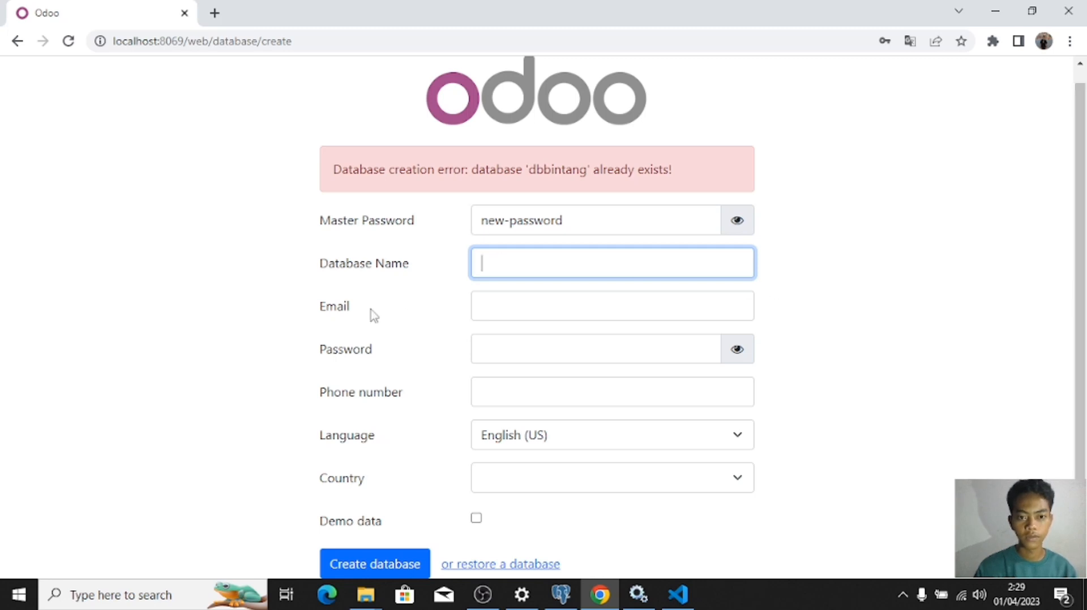
pyautogui.write('bintang')
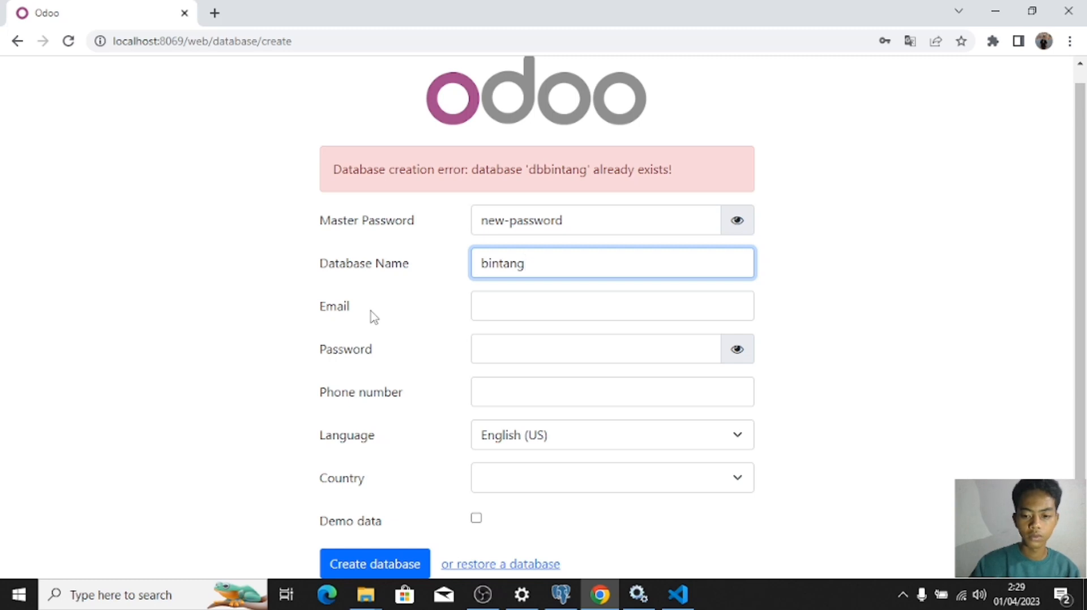
pyautogui.write('_2')
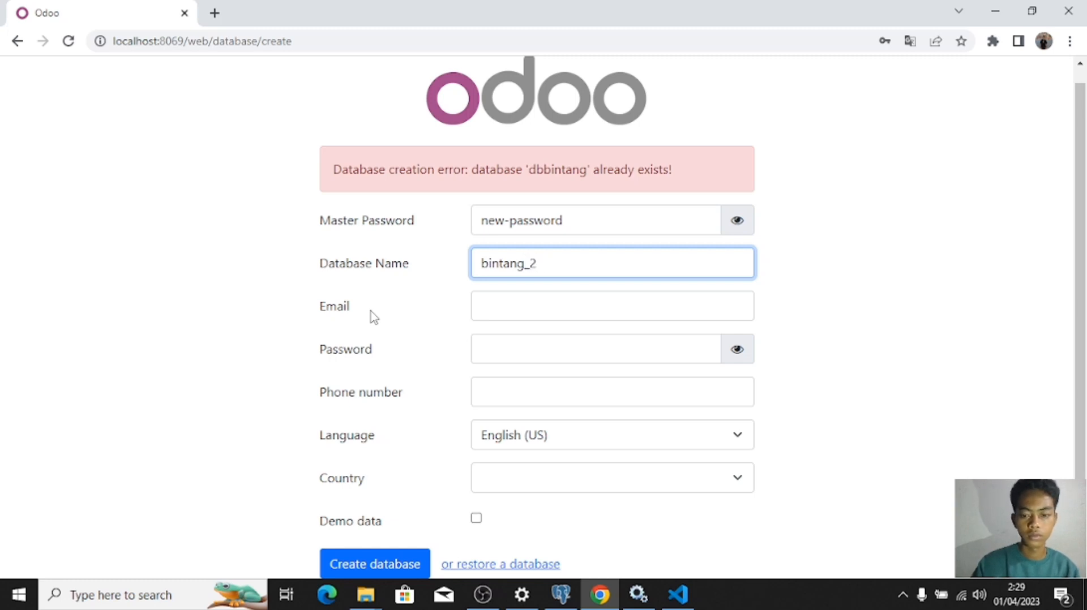
pyautogui.write('92113005')
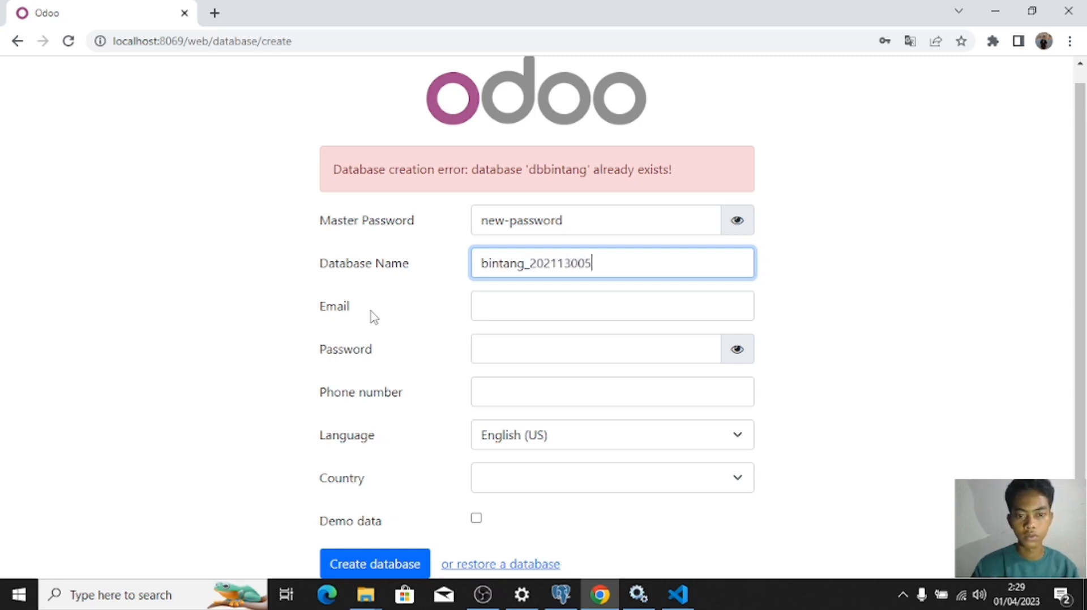
# Step: Fill in the admin login and password, choose Indonesia as the country, and create the database
pyautogui.click(497, 316)
pyautogui.write('bintan')
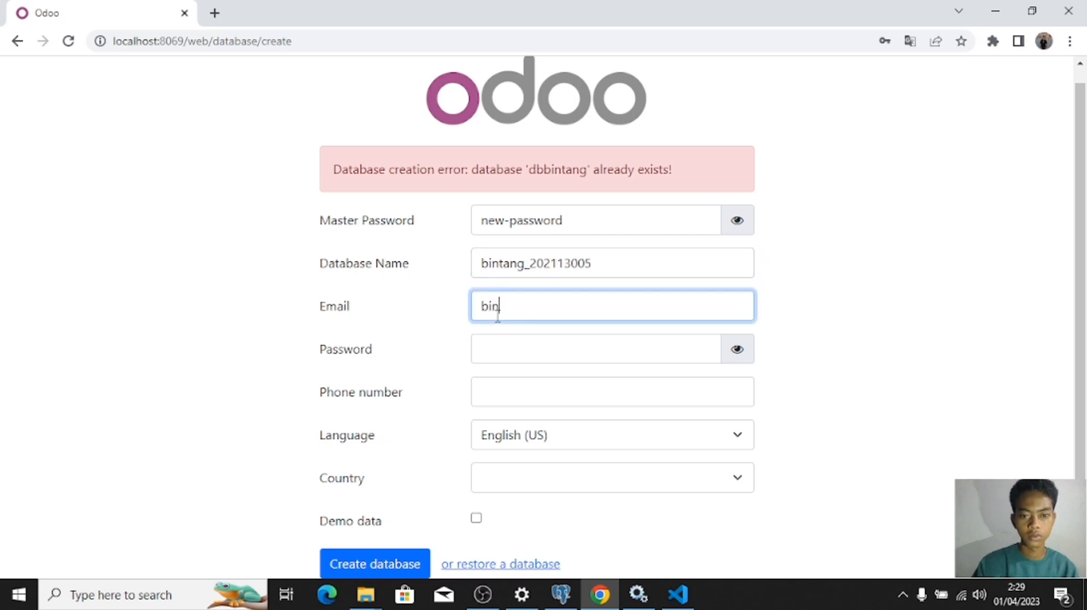
pyautogui.write('•••••••')
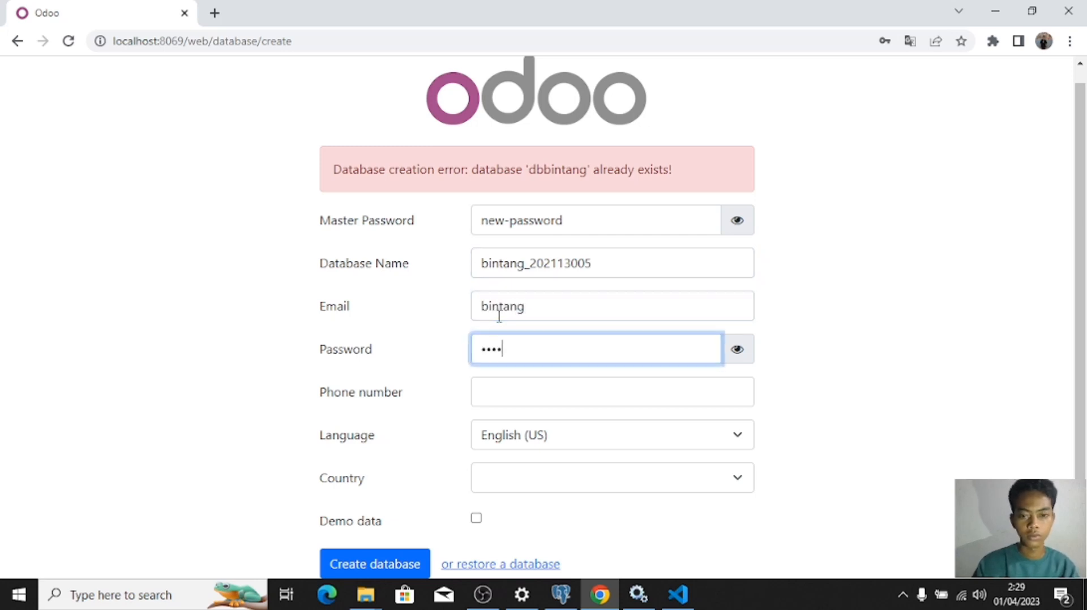
pyautogui.click(502, 485)
pyautogui.write('india')
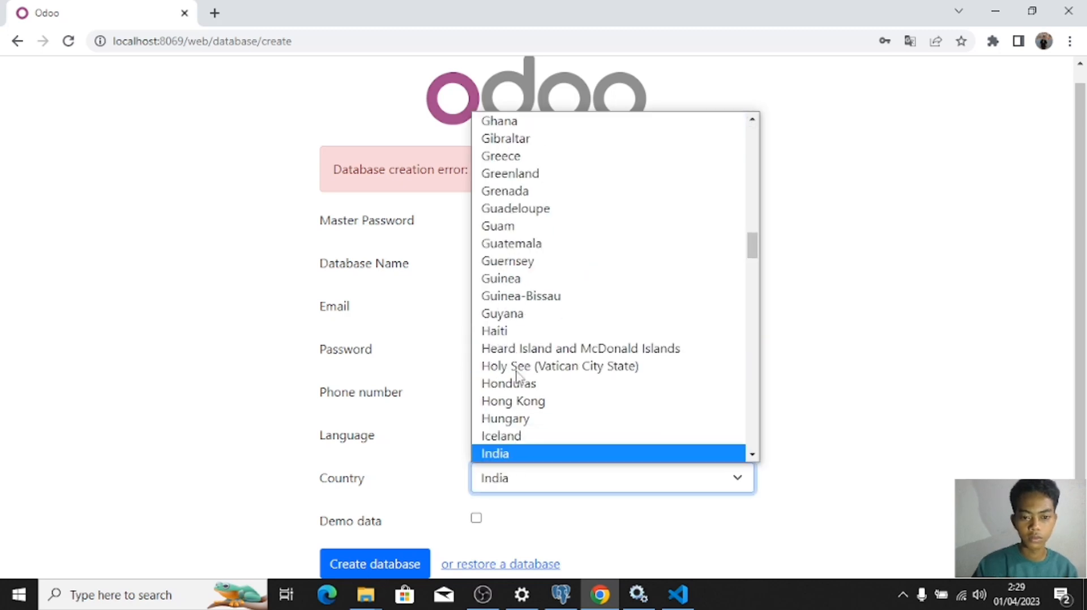
pyautogui.press('Down')
pyautogui.press('Return')
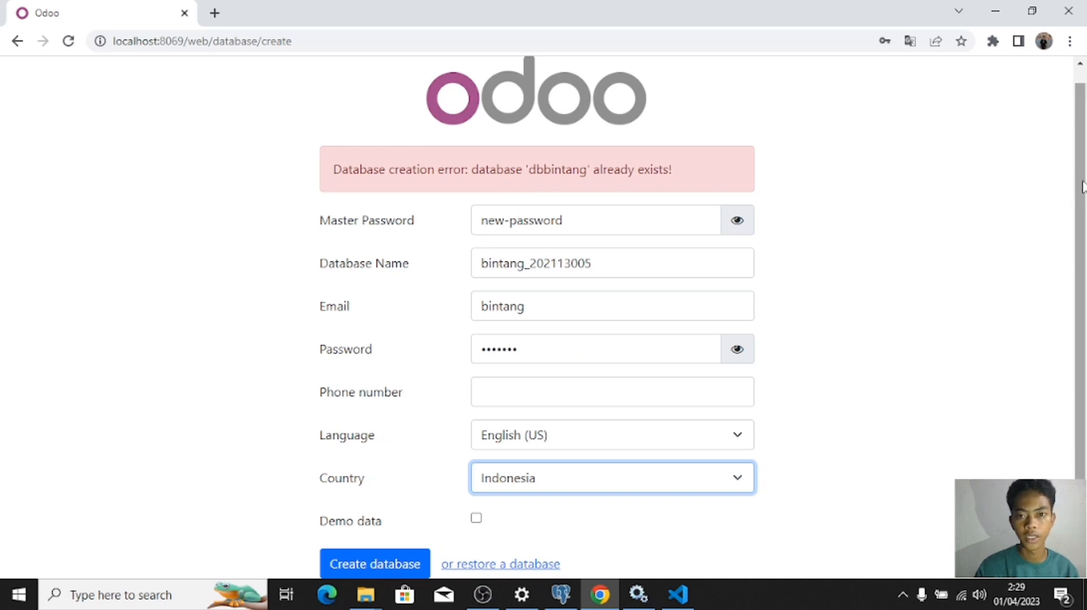
pyautogui.click(374, 564)
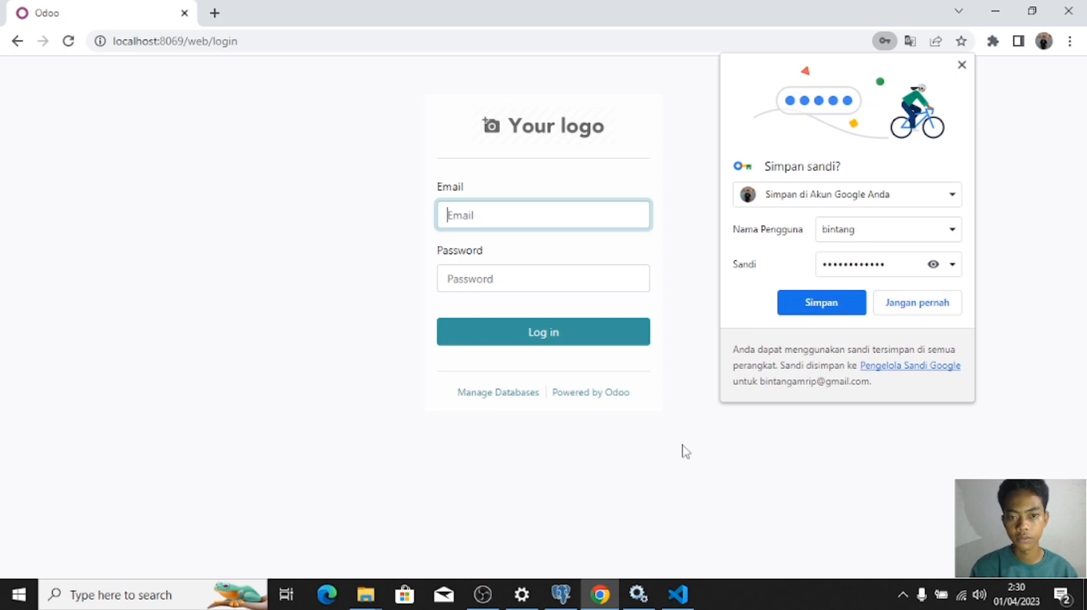
# Step: Dismiss the browser's save-password prompt and log in with the admin login and password
pyautogui.click(898, 310)
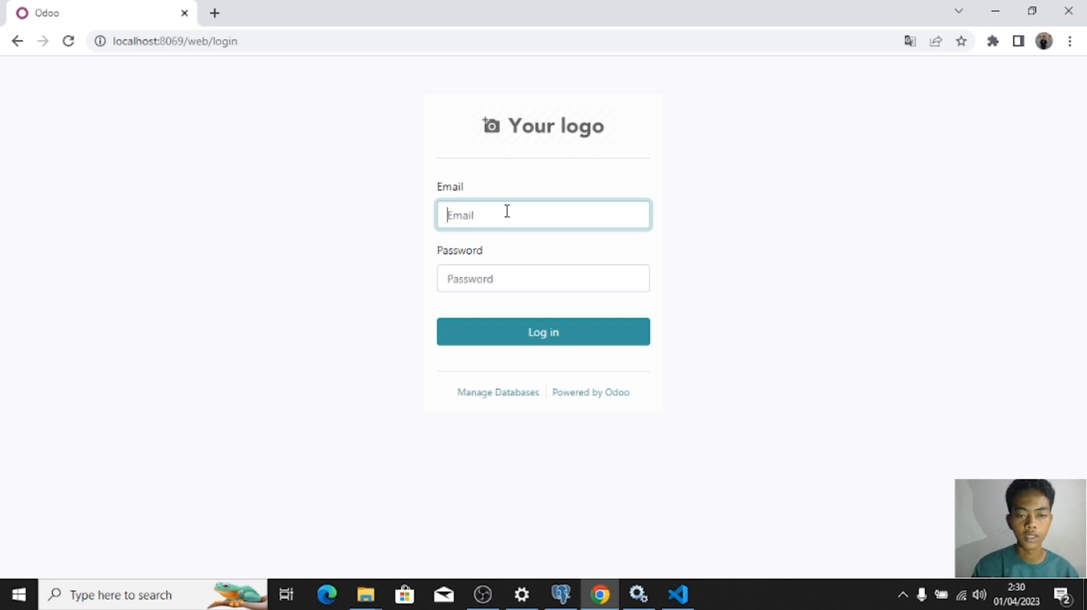
pyautogui.write('bint')
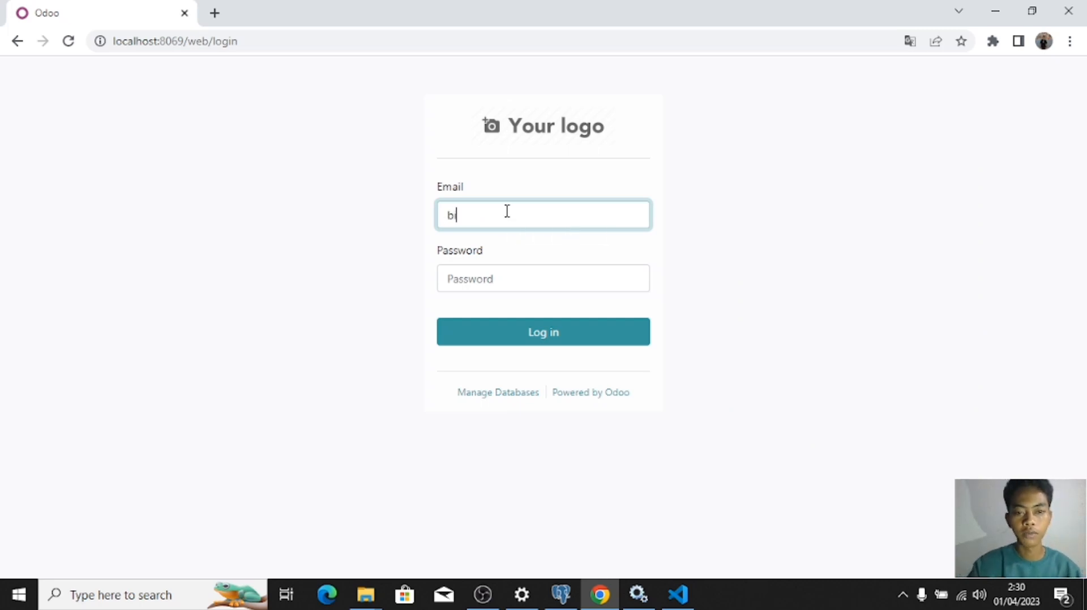
pyautogui.write('ang')
pyautogui.click(498, 277)
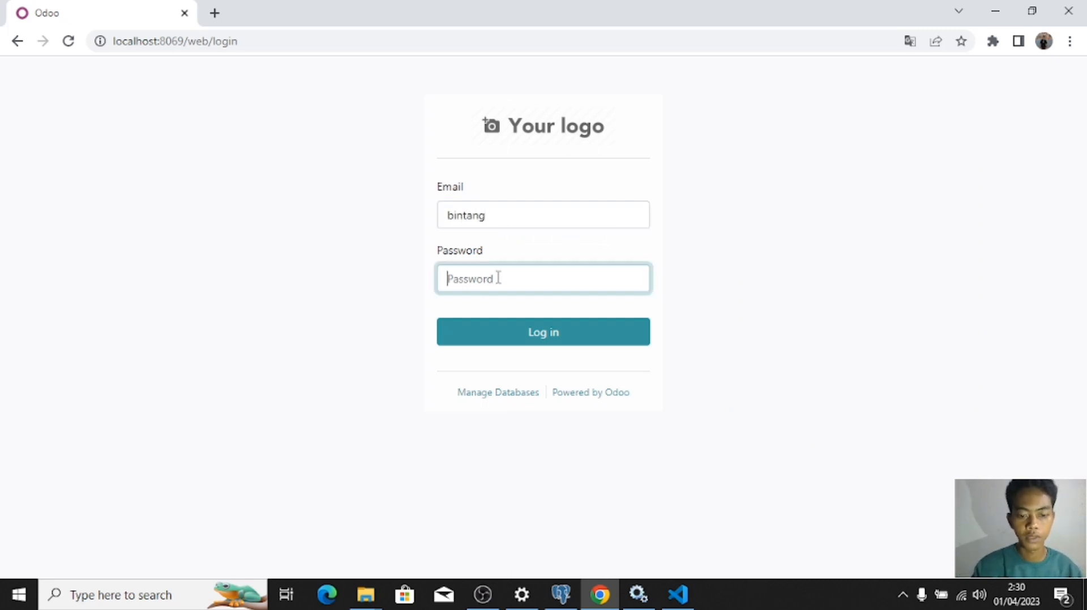
pyautogui.write('••••••••')
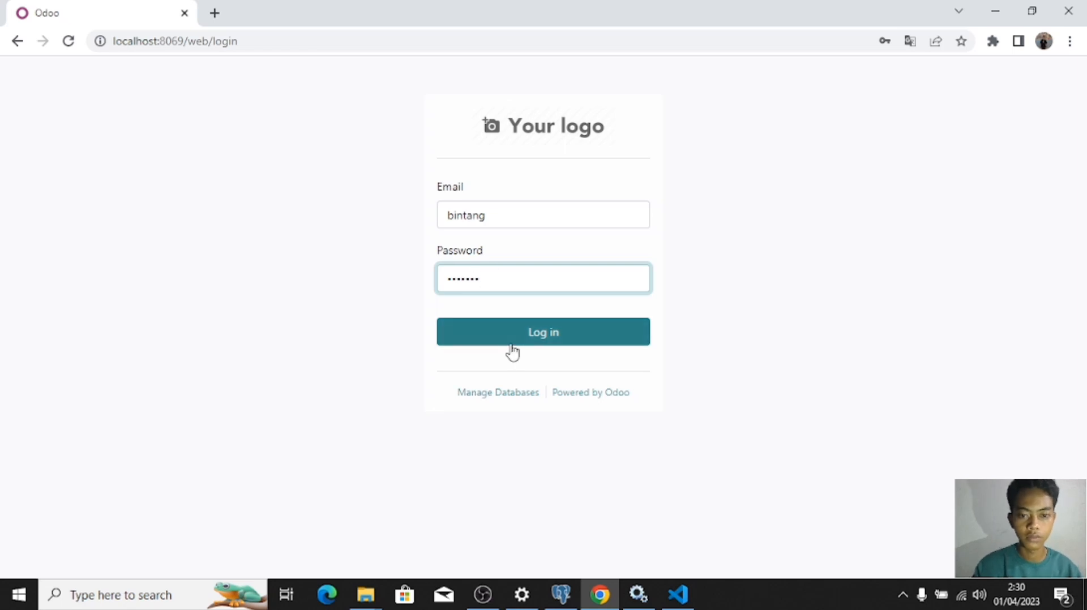
pyautogui.click(510, 338)
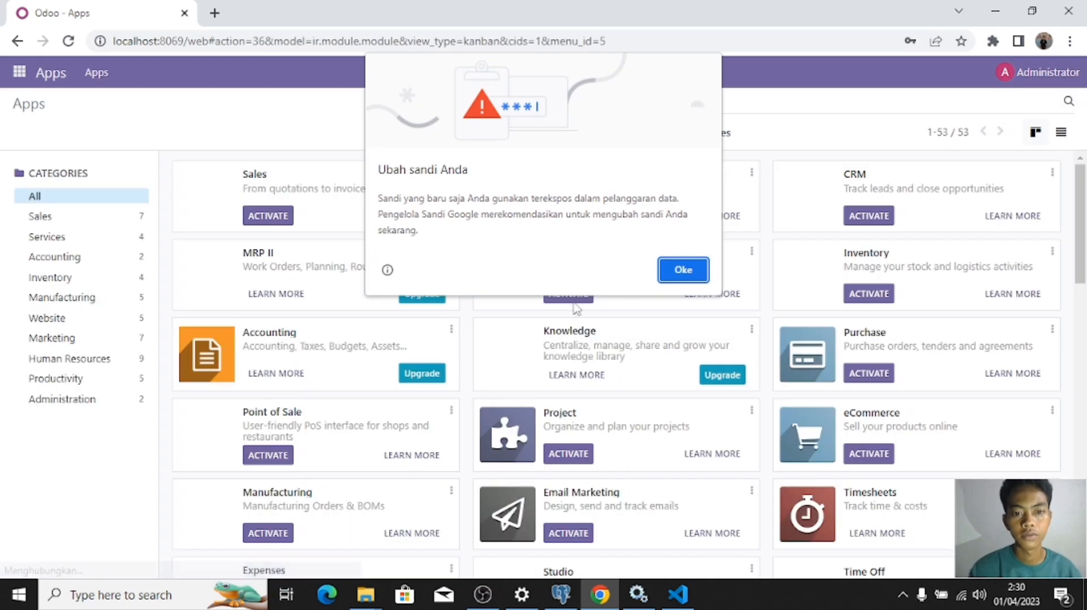
# Step: Dismiss the browser's password warning and save-password prompt, then browse the Apps dashboard
pyautogui.click(677, 276)
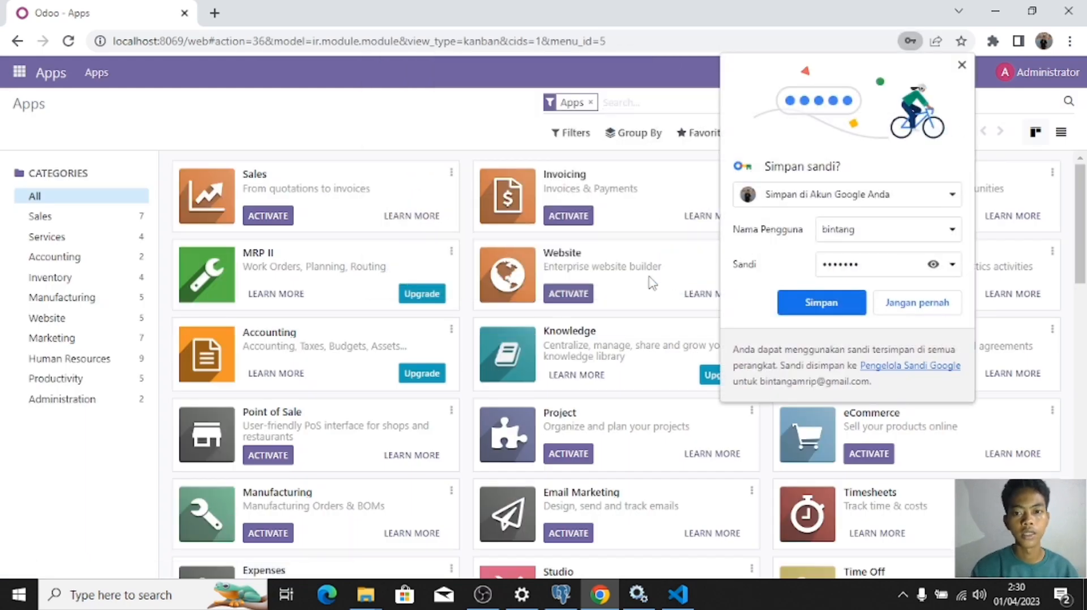
pyautogui.click(907, 310)
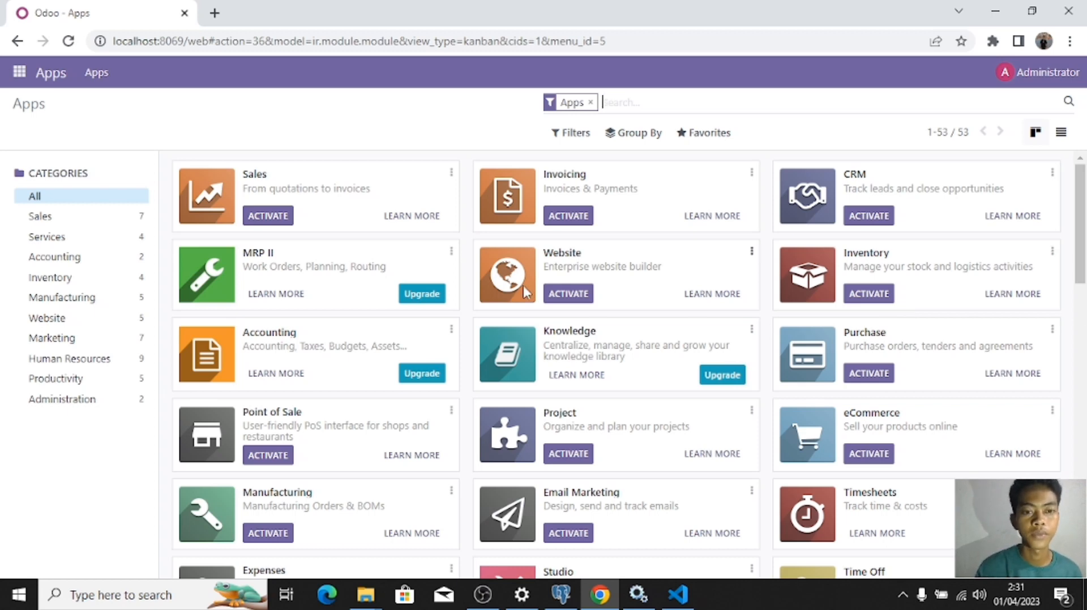
pyautogui.scroll(-2, 524, 292)
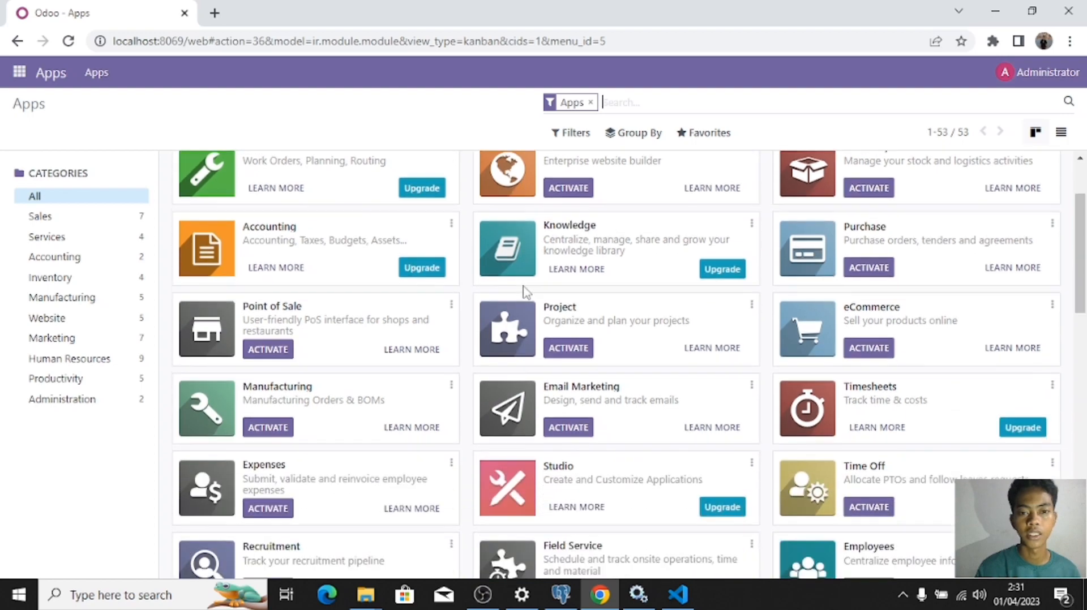
pyautogui.scroll(2, 524, 291)
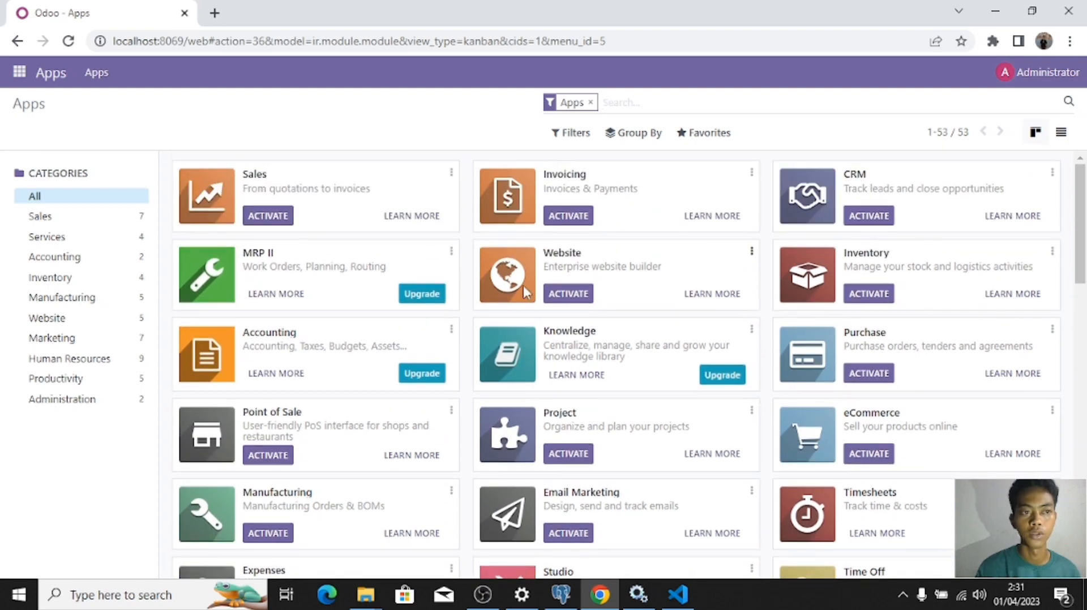
pyautogui.scroll(-2, 523, 291)
pyautogui.scroll(1, 524, 292)
# Step: Scroll through the 53 listed apps and switch to the OBS Studio window
pyautogui.scroll(-7, 524, 292)
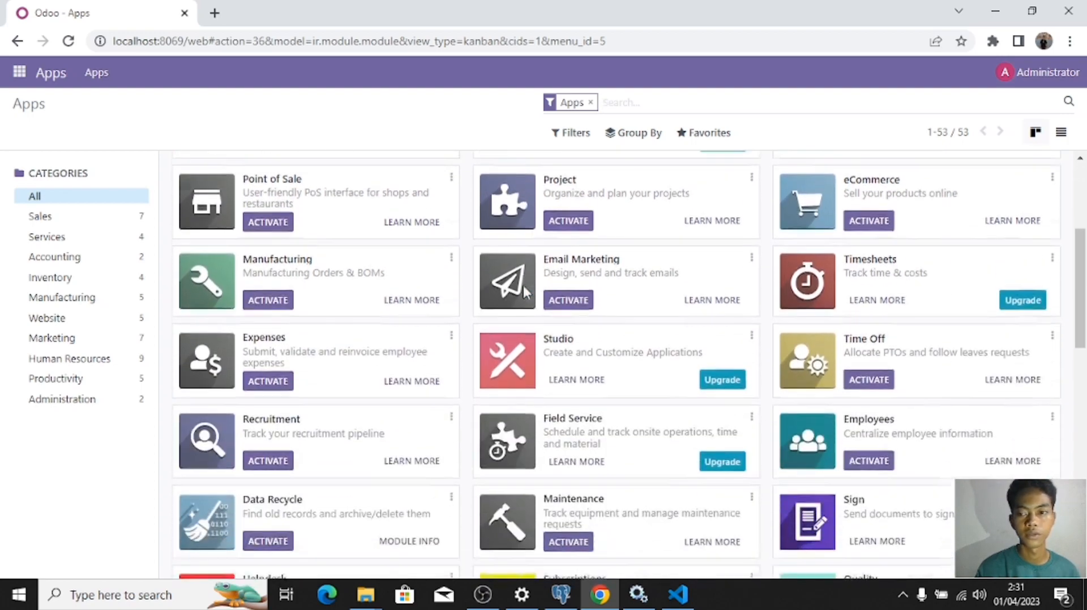
pyautogui.scroll(-6, 524, 291)
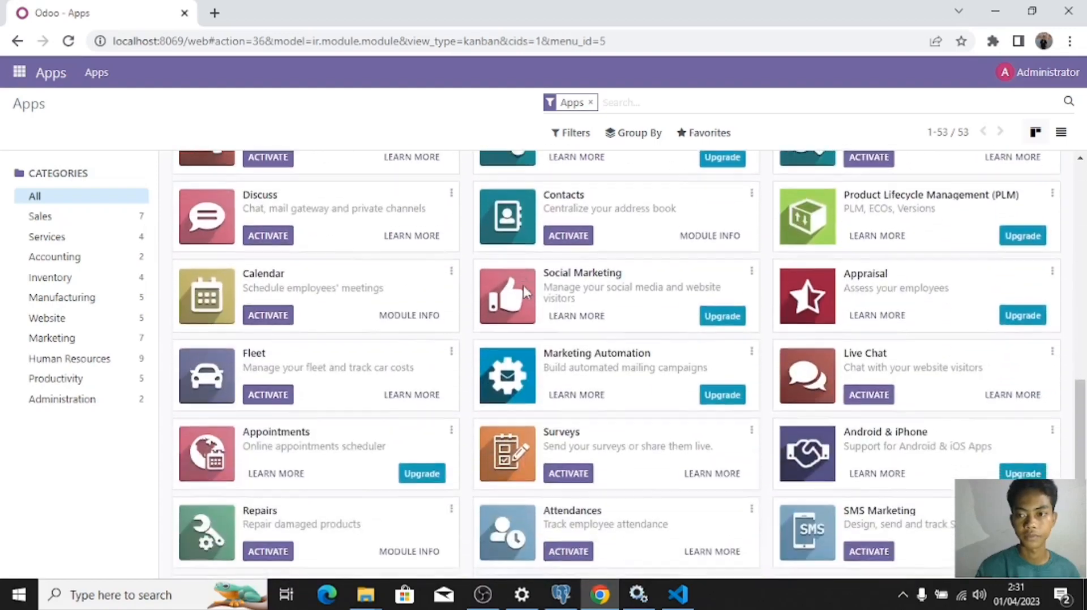
pyautogui.scroll(12, 524, 291)
pyautogui.scroll(1, 521, 283)
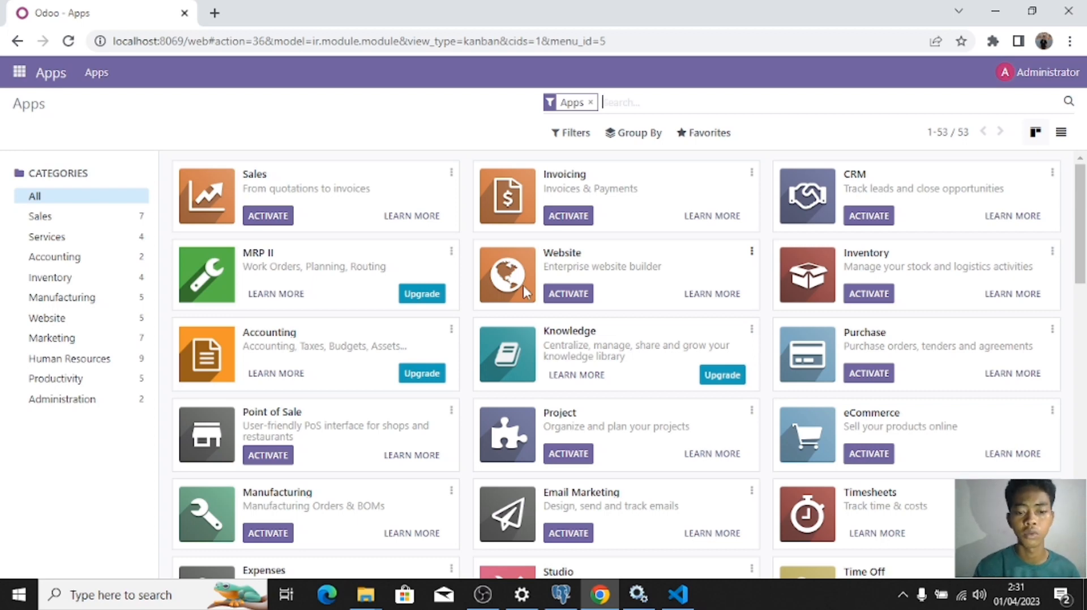
pyautogui.click(482, 594)
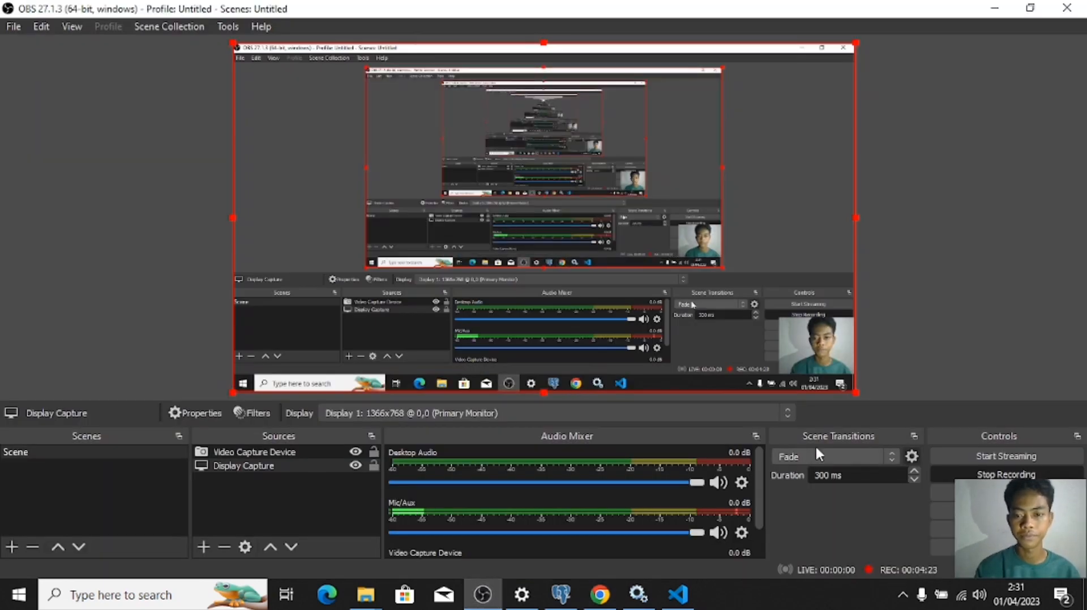